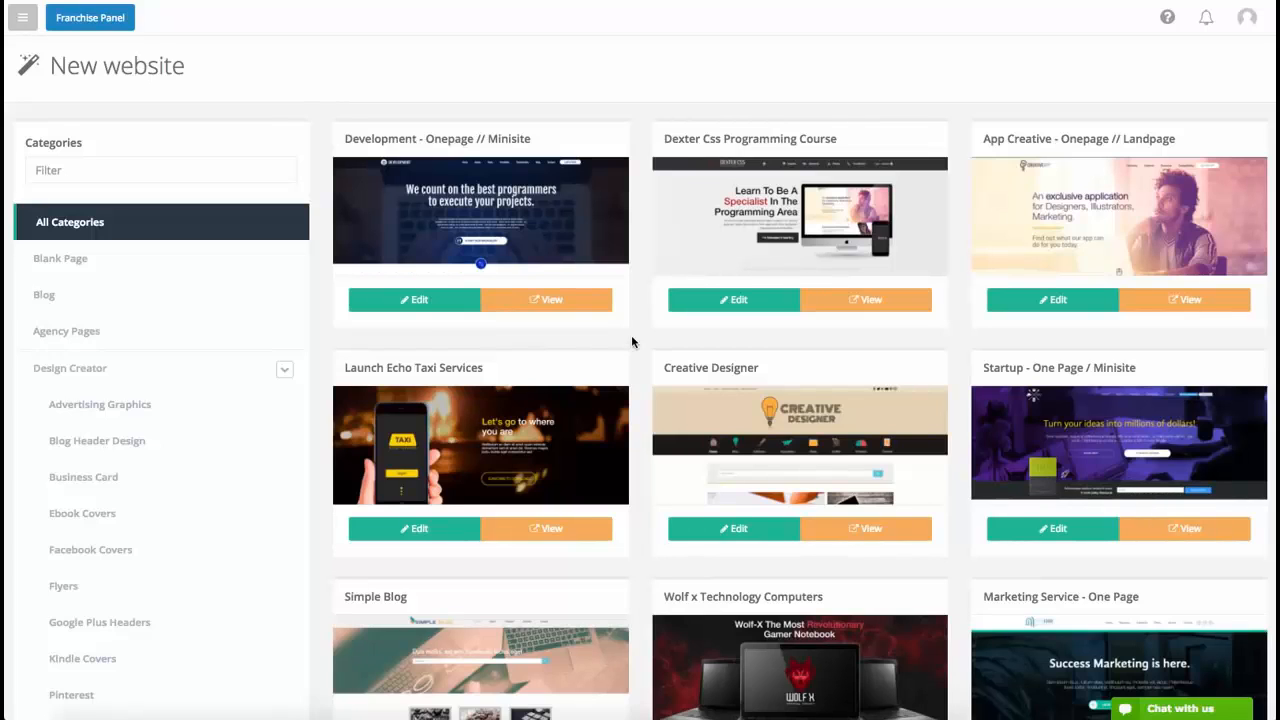
click(81, 267)
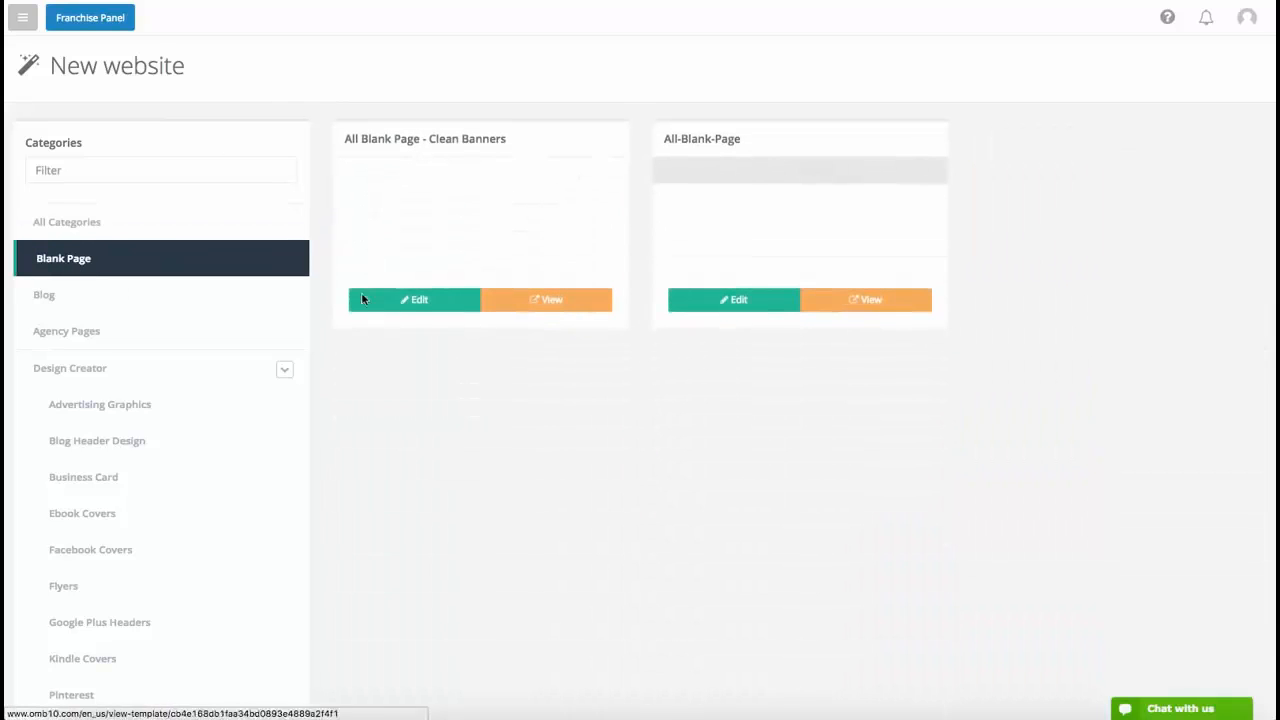
click(392, 303)
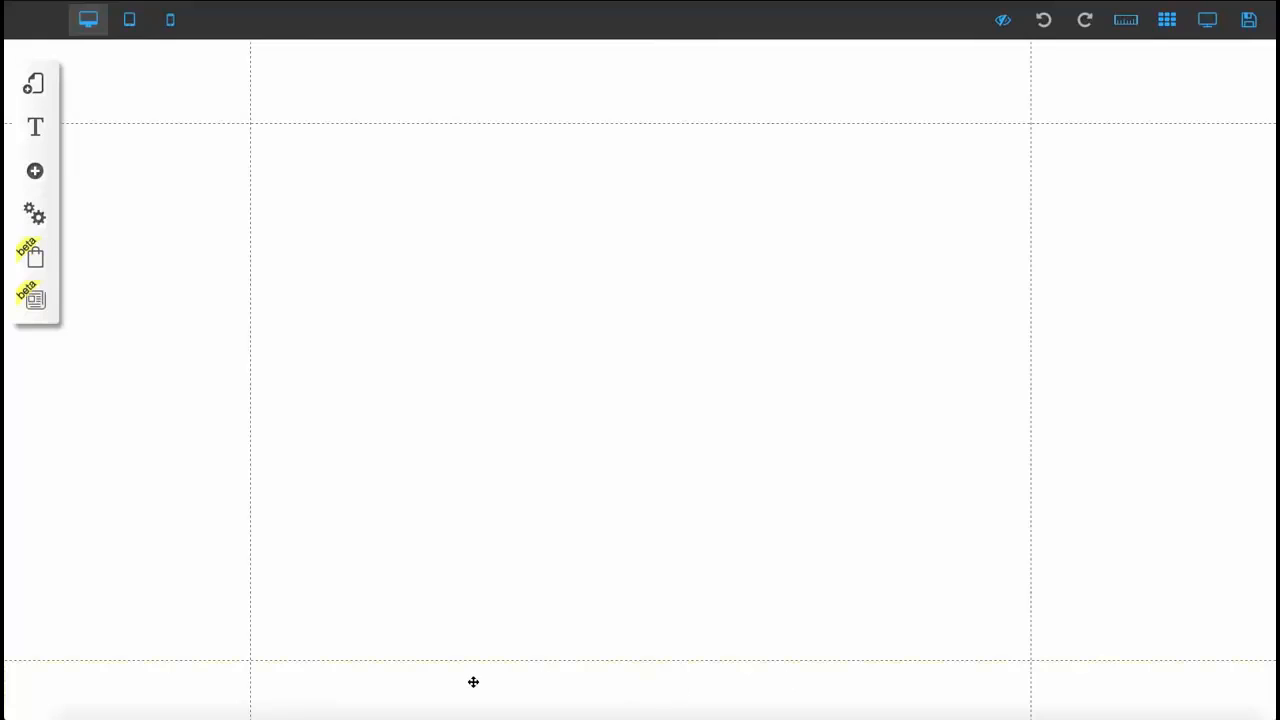
drag(474, 680, 474, 666)
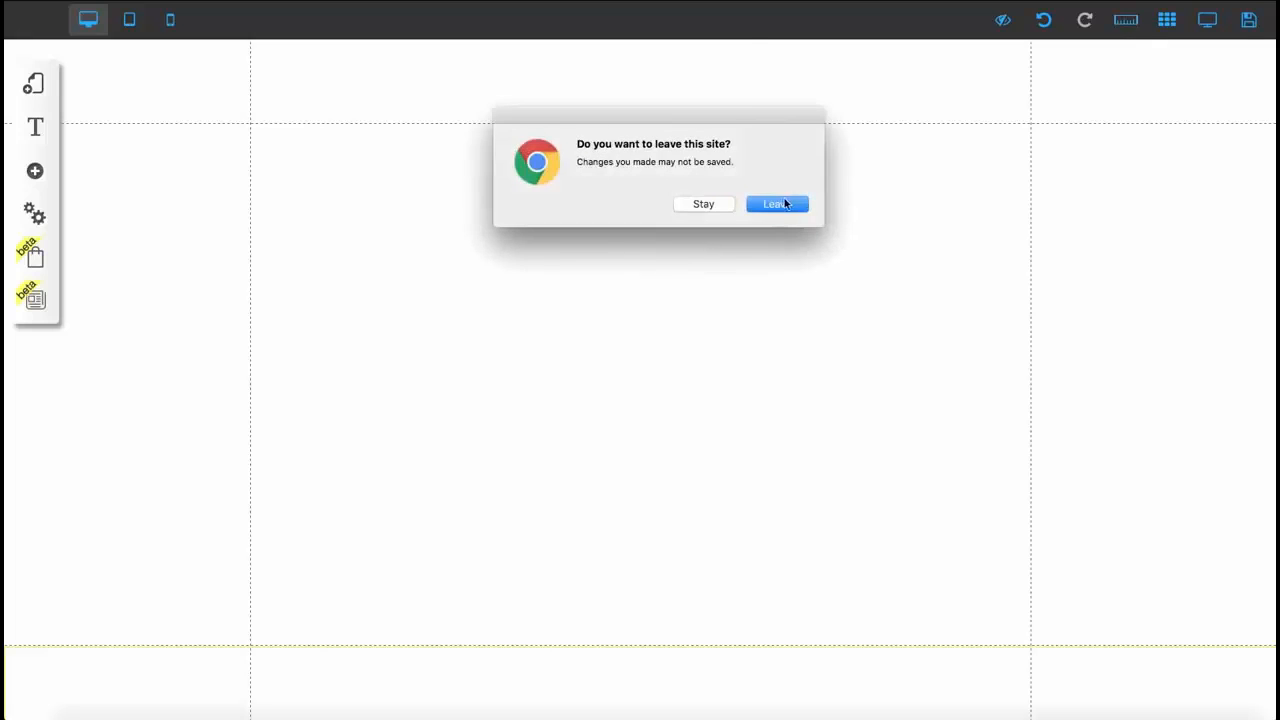
click(784, 201)
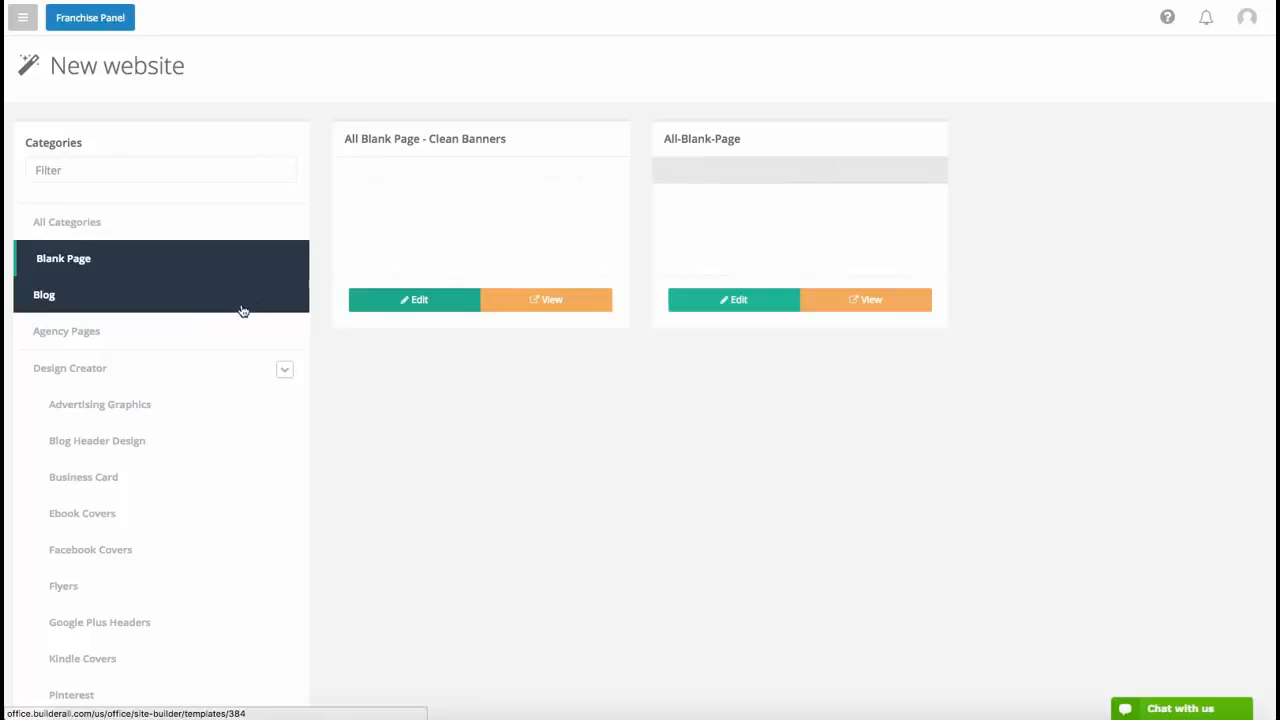
Step: Filter the template categories by EXPRESS and show the templates in the Express category
click(180, 178)
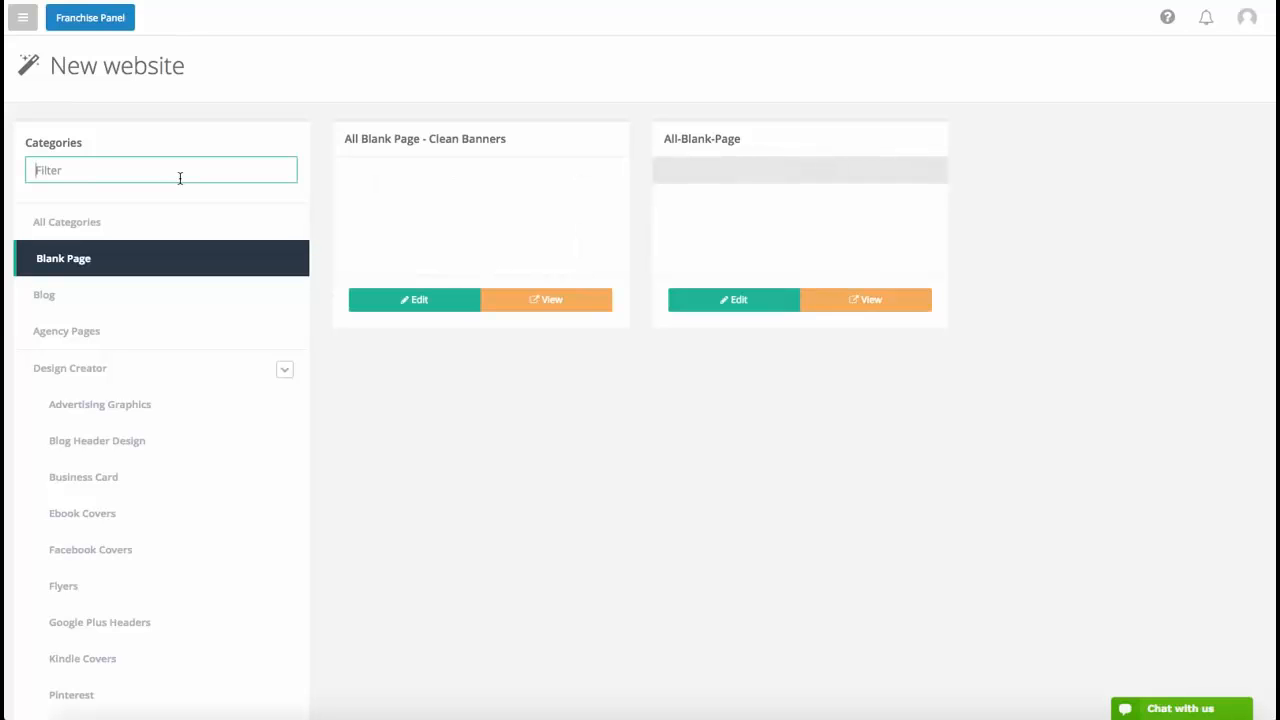
text(EX)
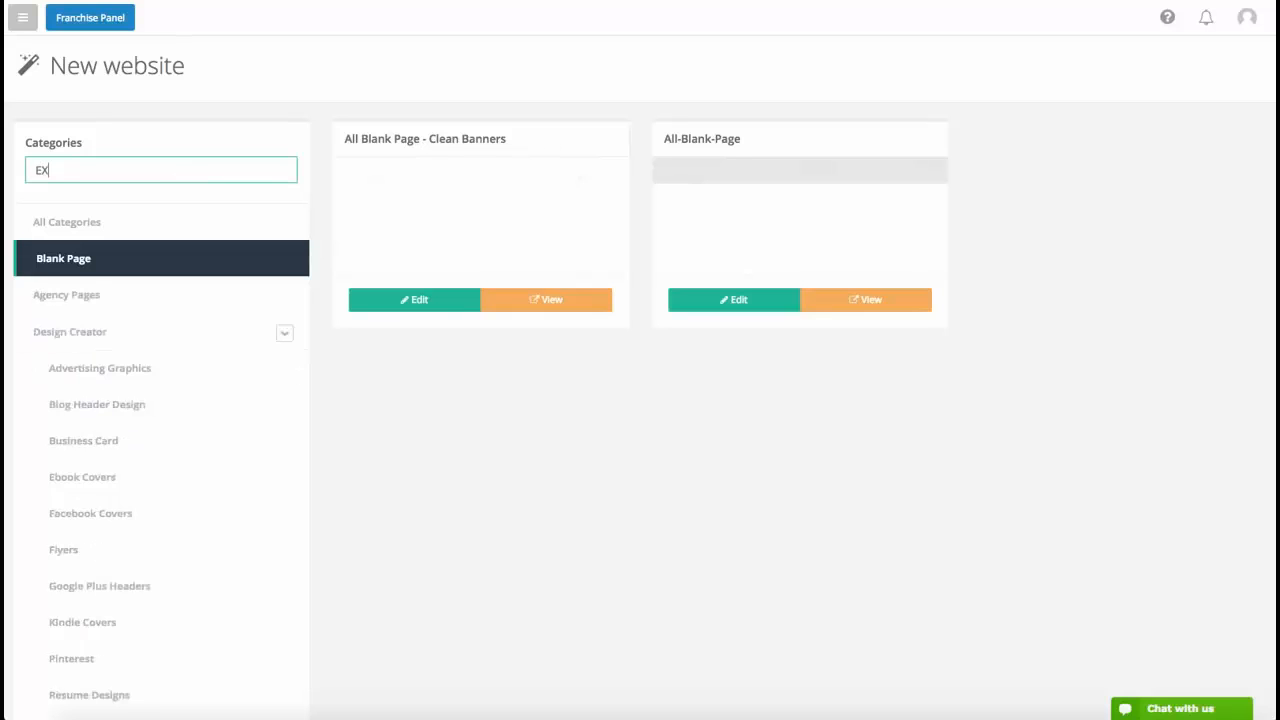
text(PRESS)
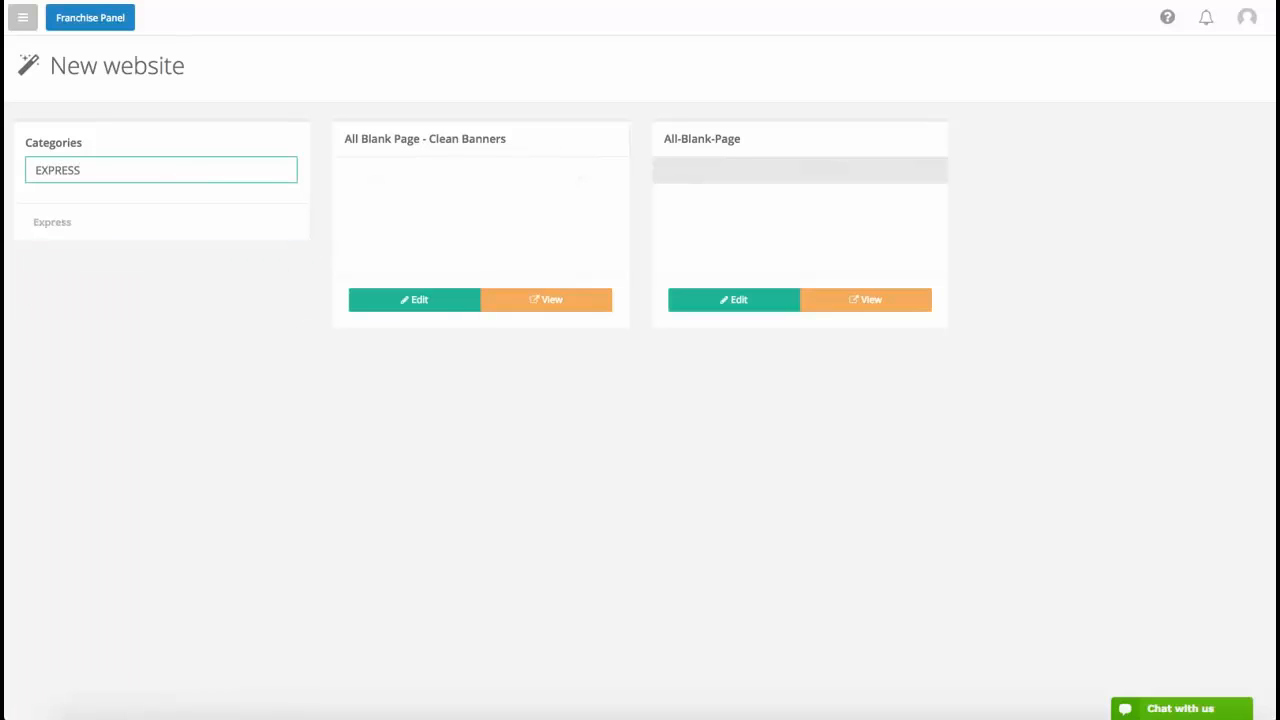
scroll(171, 184, down, 1)
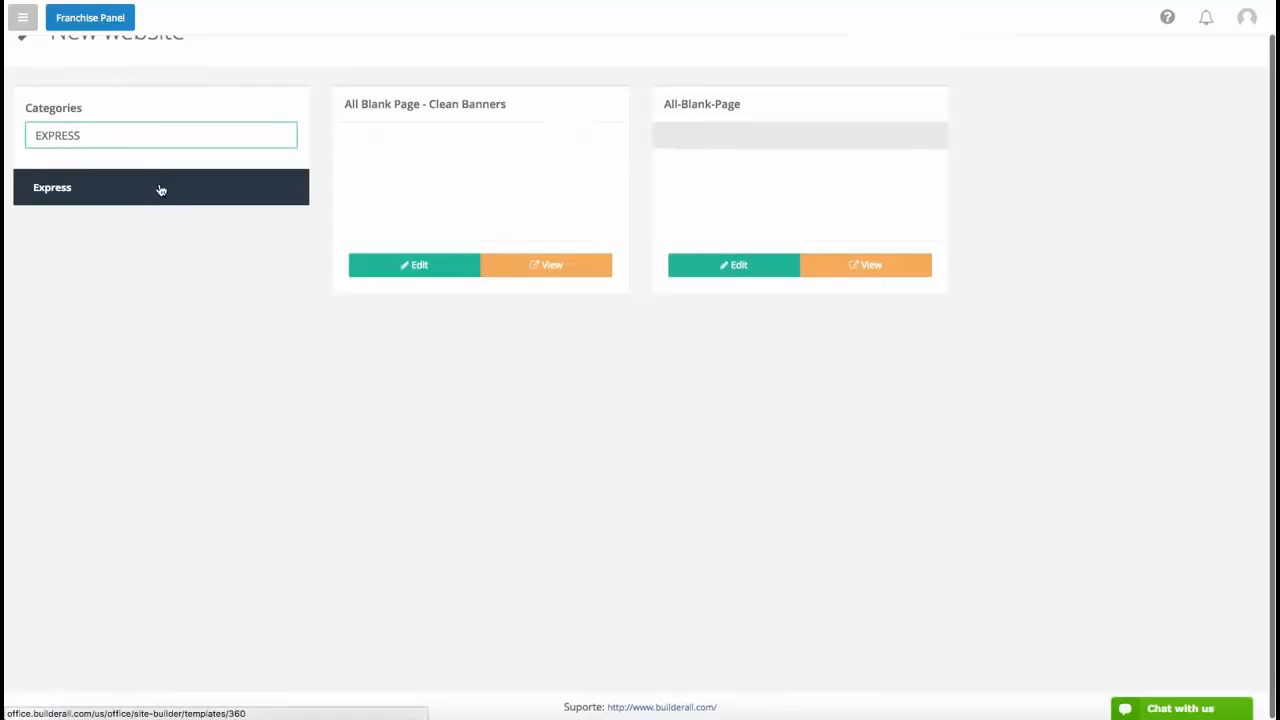
click(160, 188)
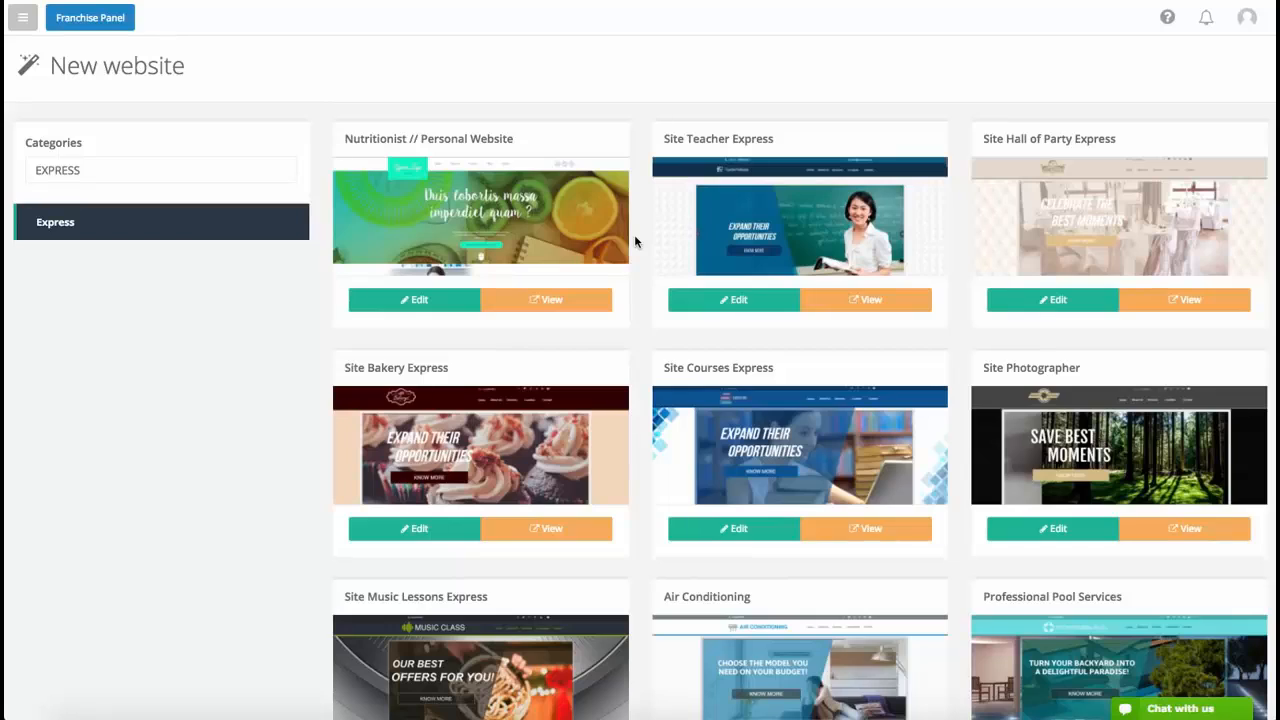
Step: Browse the Express templates, preview Site Bakery Express and dismiss the offer to translate the page
scroll(634, 238, down, 4)
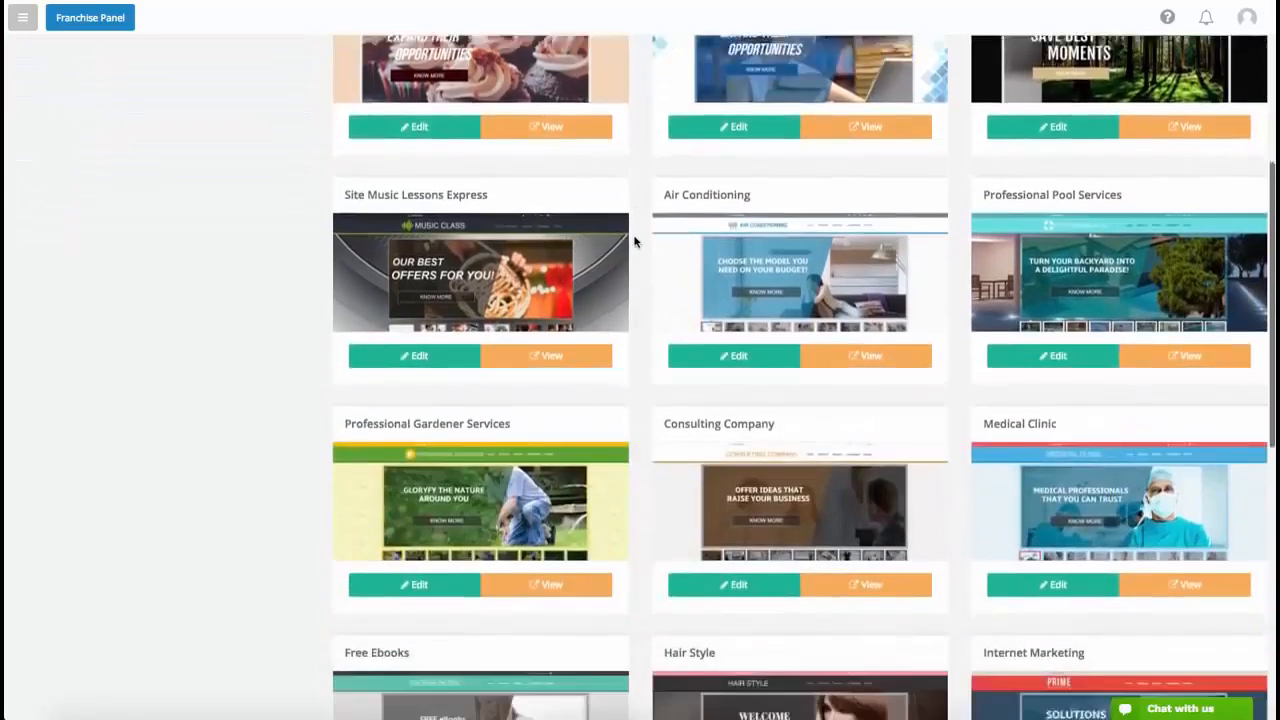
scroll(634, 240, down, 3)
scroll(634, 241, up, 4)
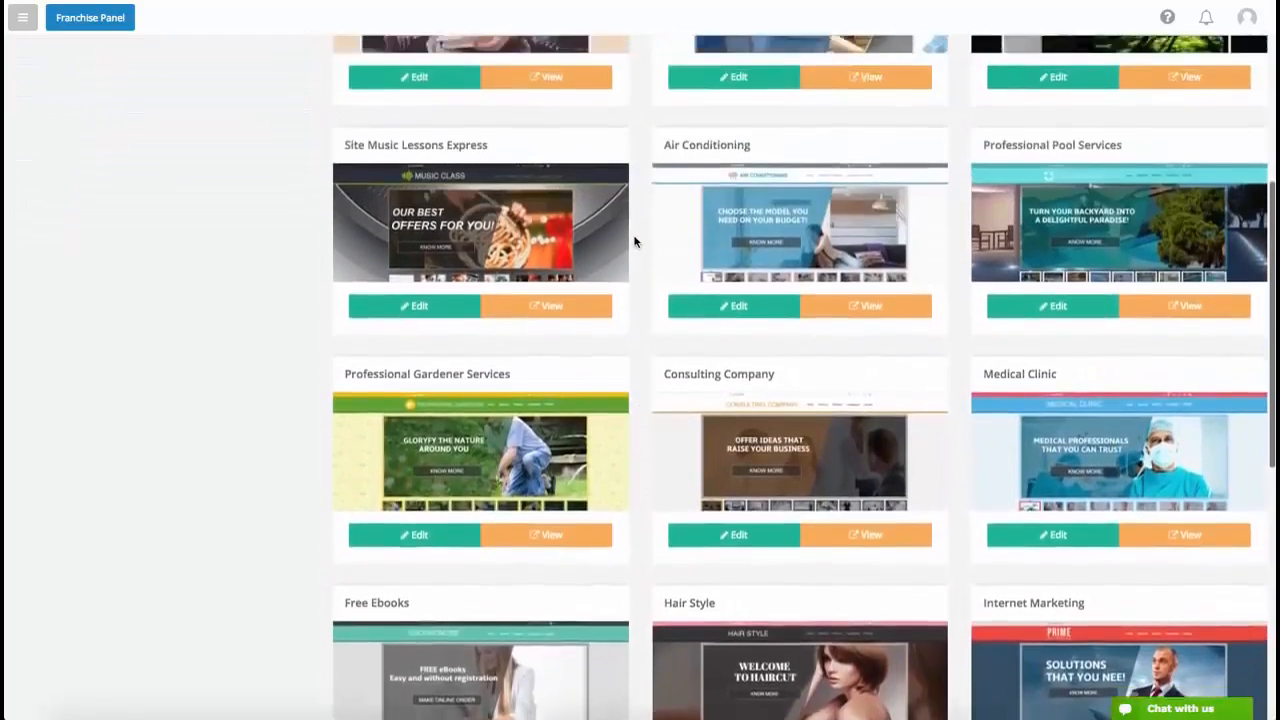
scroll(634, 241, up, 1)
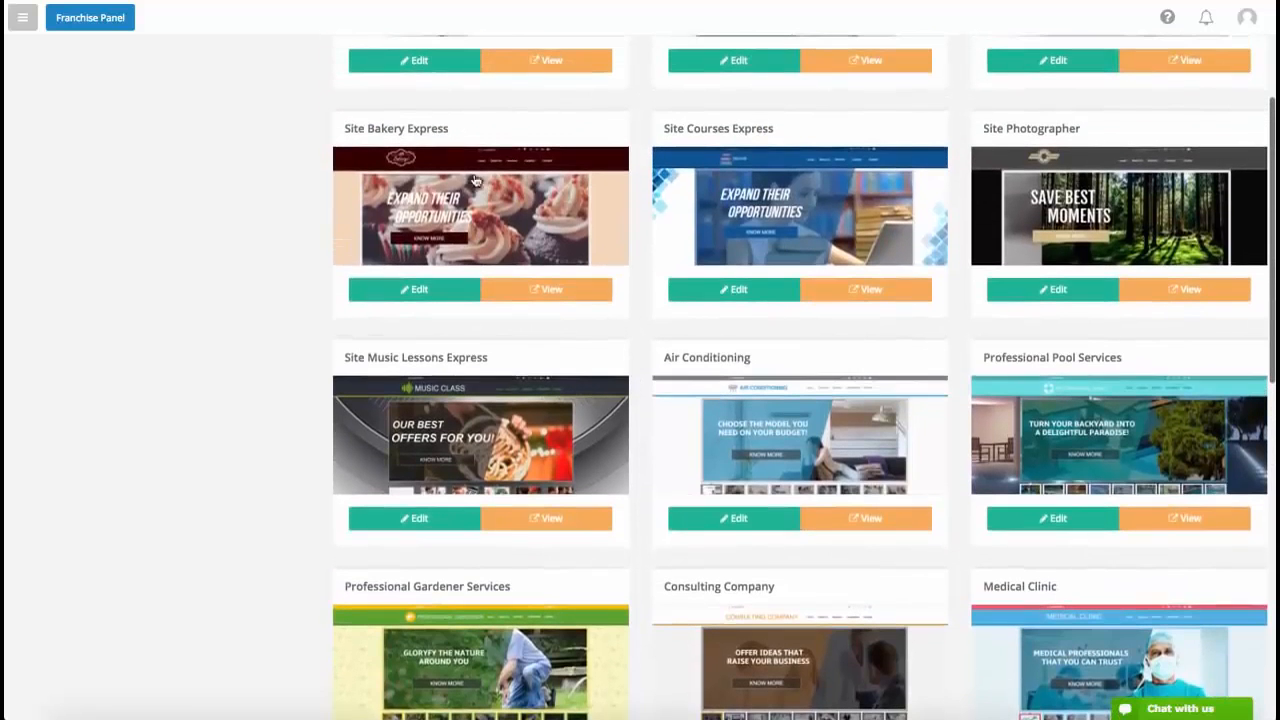
click(577, 292)
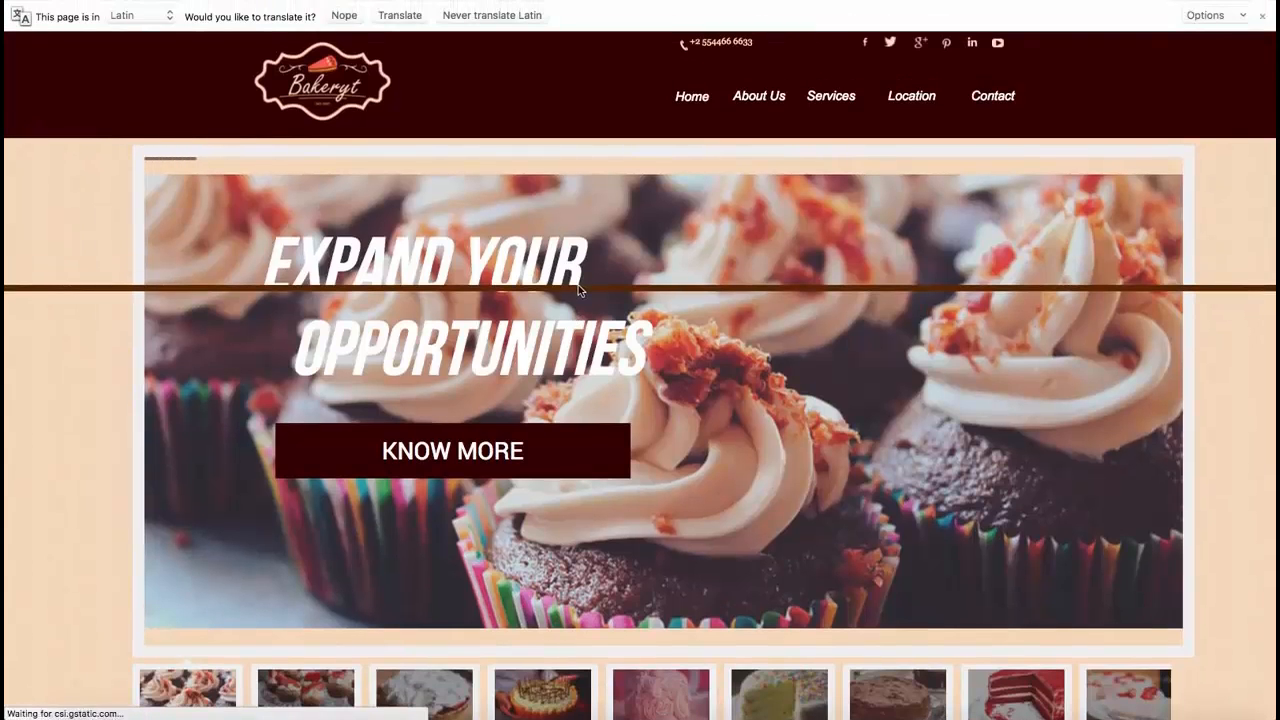
scroll(582, 288, down, 1)
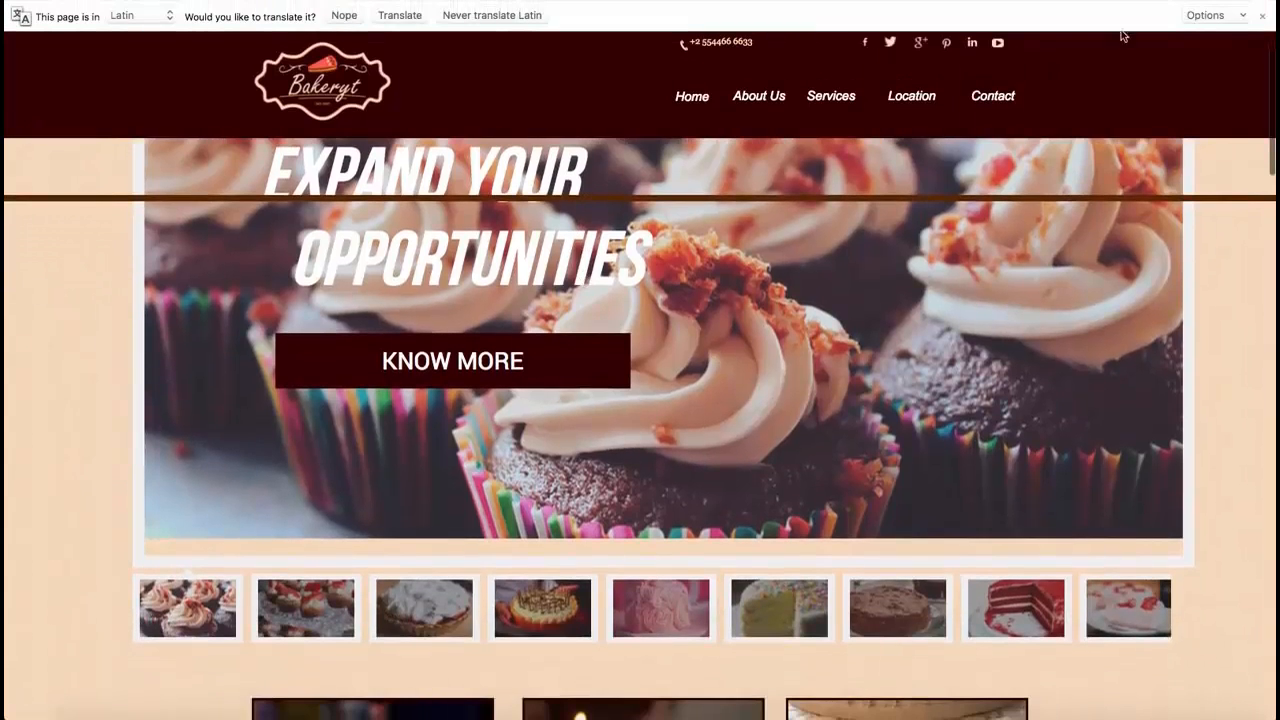
click(1262, 17)
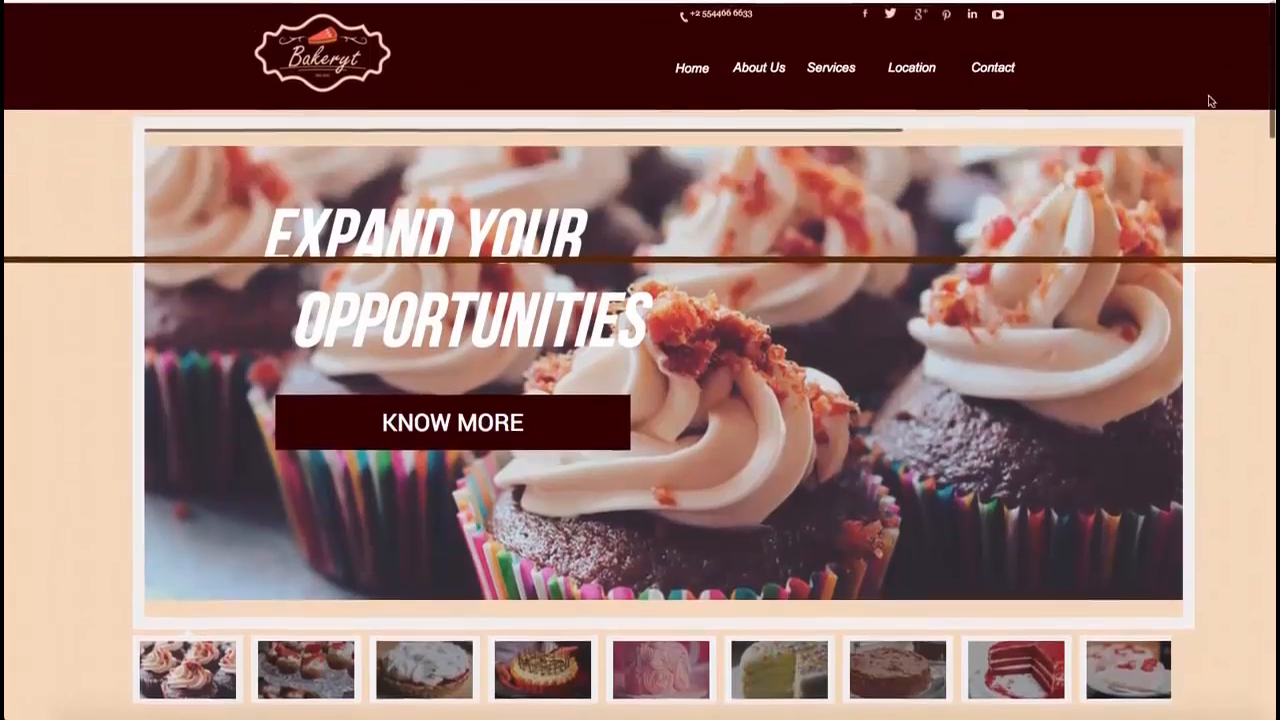
Step: Look over the bakery preview's home section and view the meringue pie, candle cake and pink cake slides in its slideshow
scroll(1206, 104, down, 4)
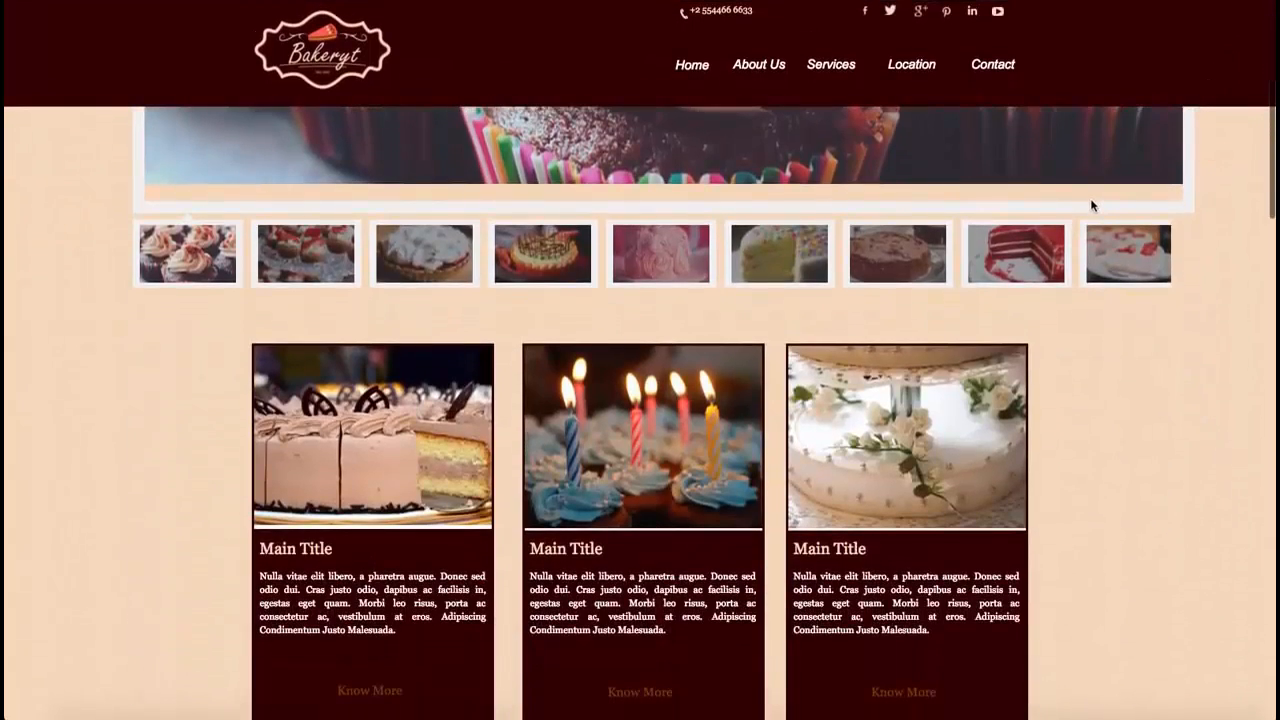
scroll(1091, 200, down, 2)
scroll(1091, 200, up, 5)
scroll(668, 221, up, 1)
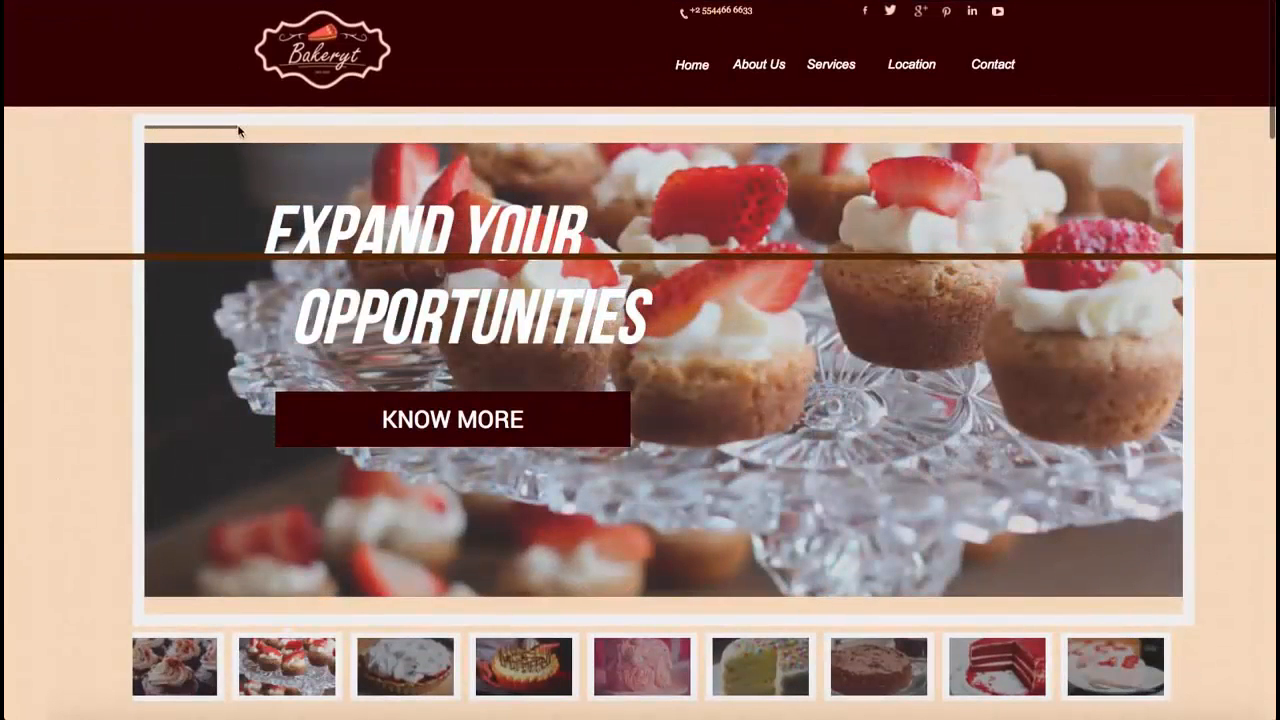
click(377, 645)
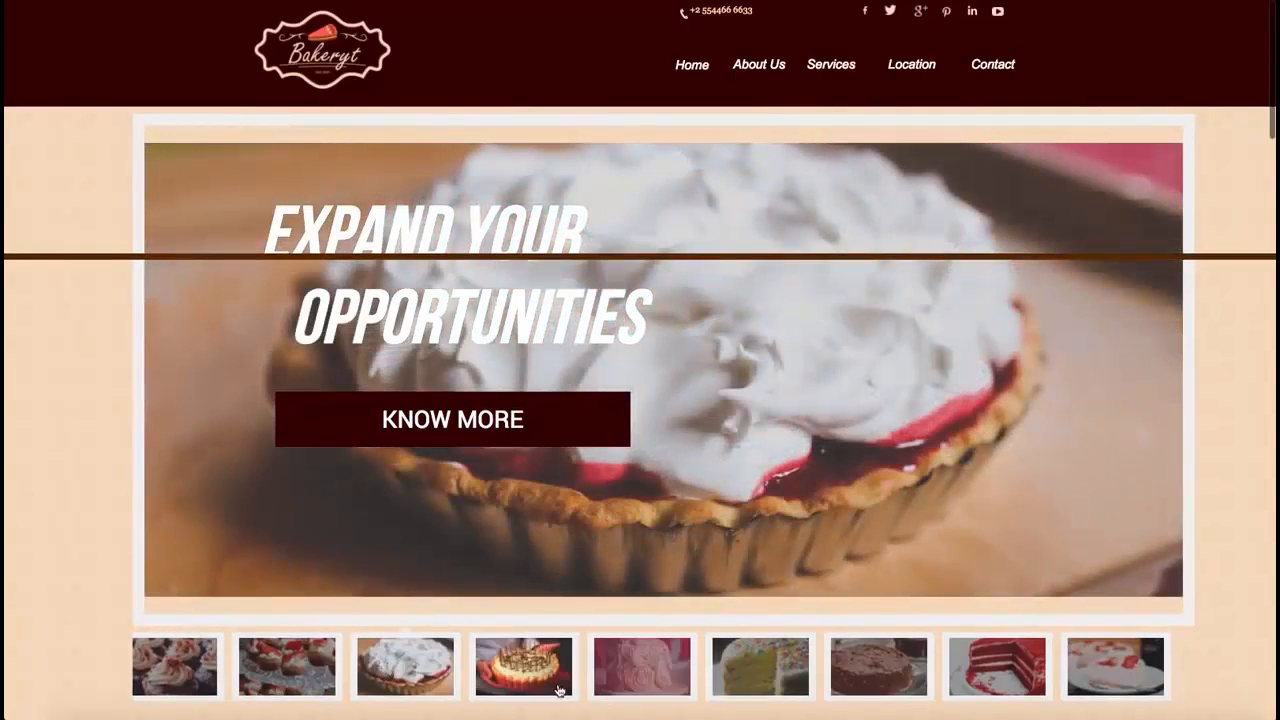
click(557, 686)
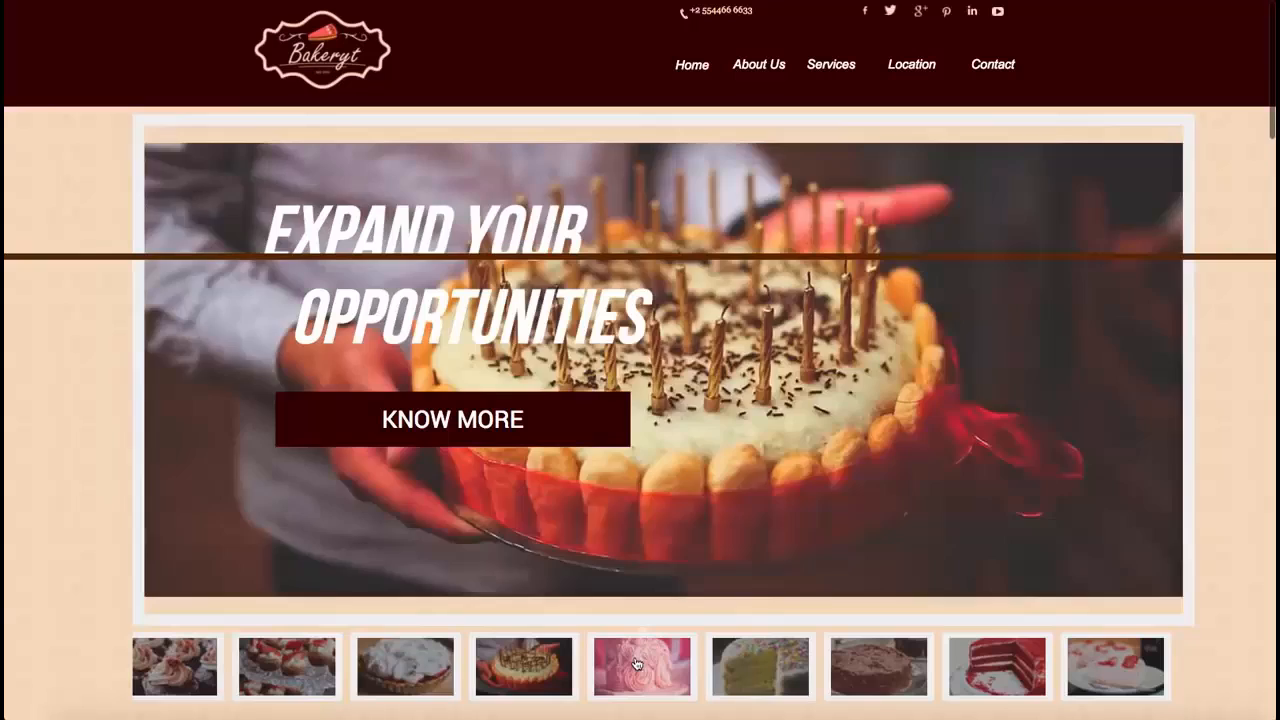
click(636, 664)
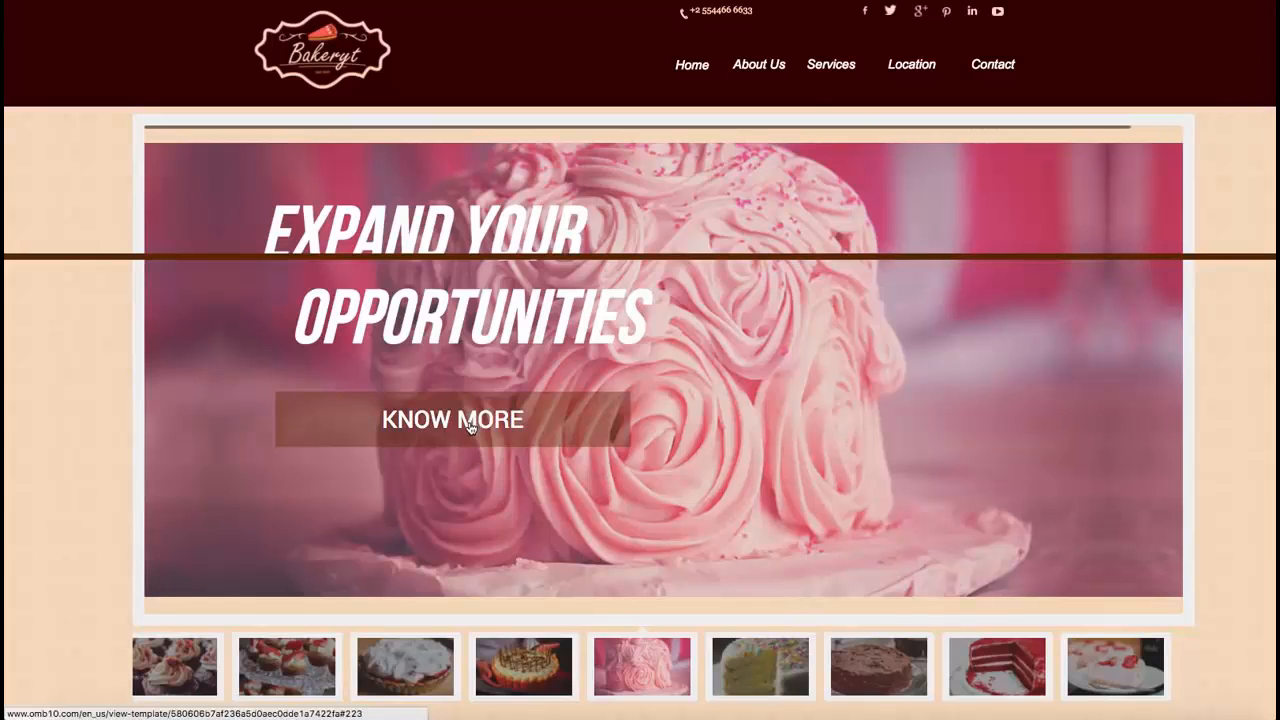
Step: Examine the rest of the bakery preview by visiting its About Us, Services, Location and Contact sections
scroll(469, 427, down, 10)
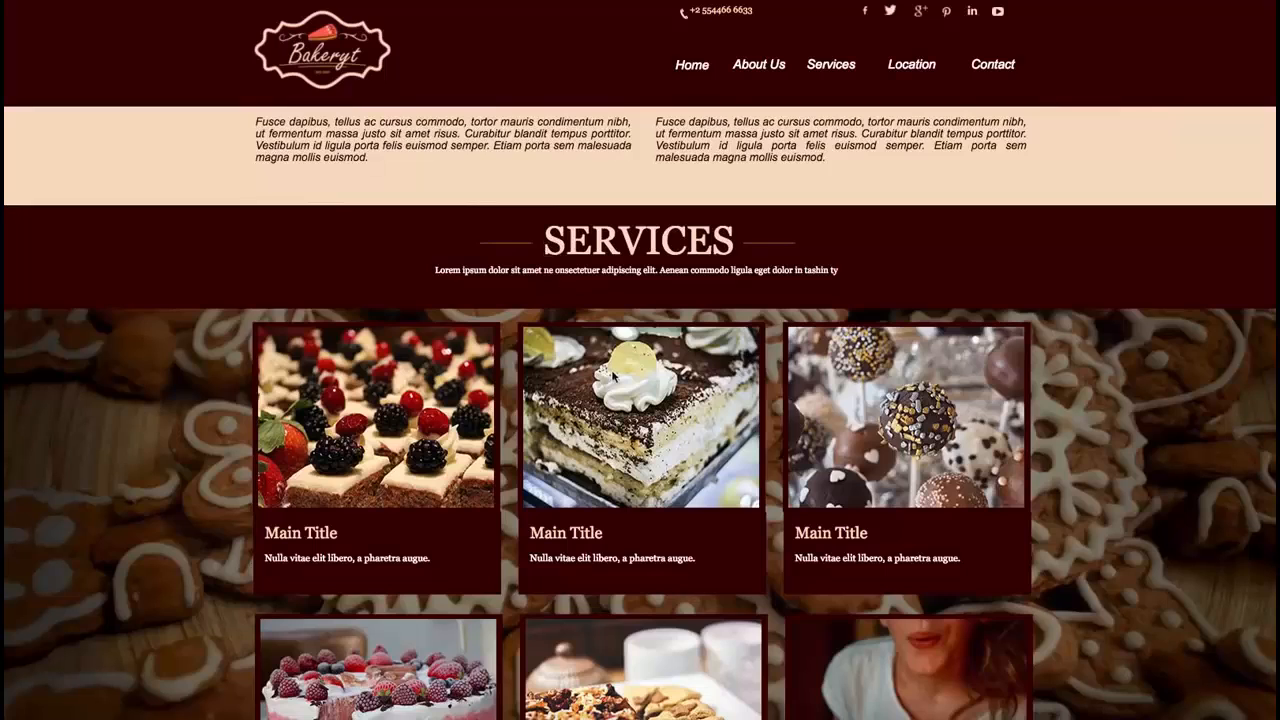
scroll(613, 376, down, 1)
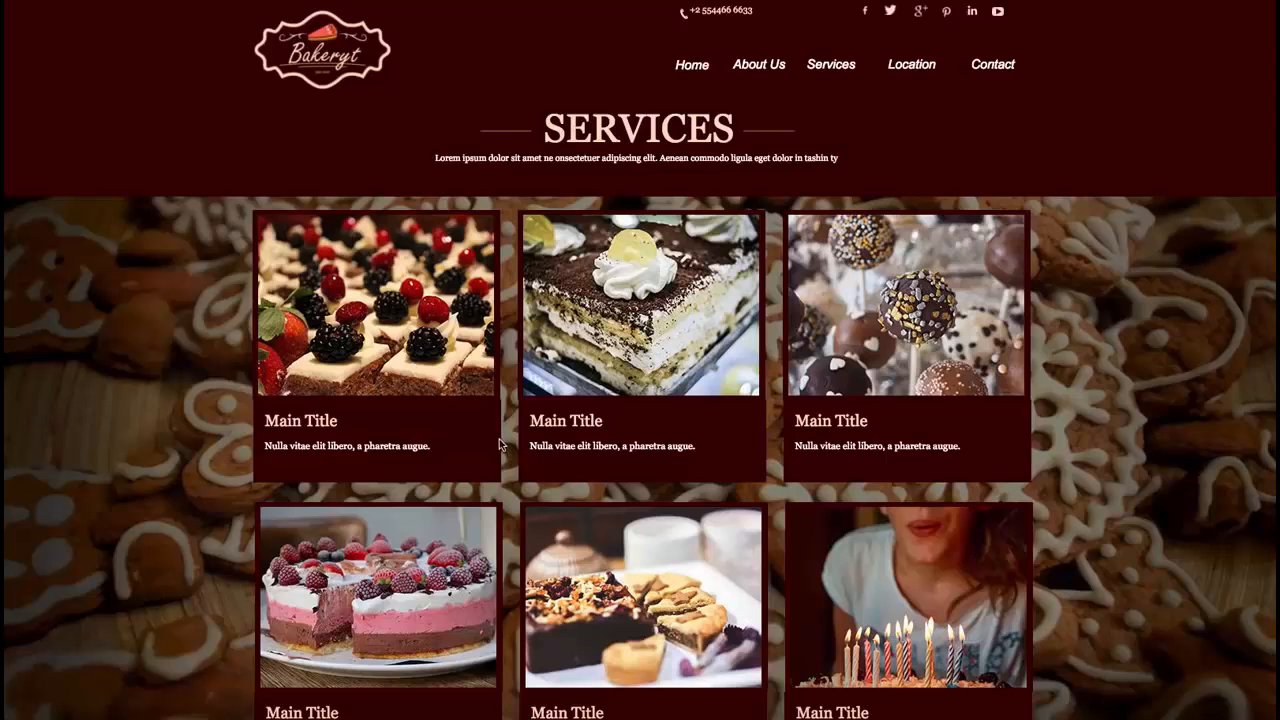
click(752, 68)
click(820, 82)
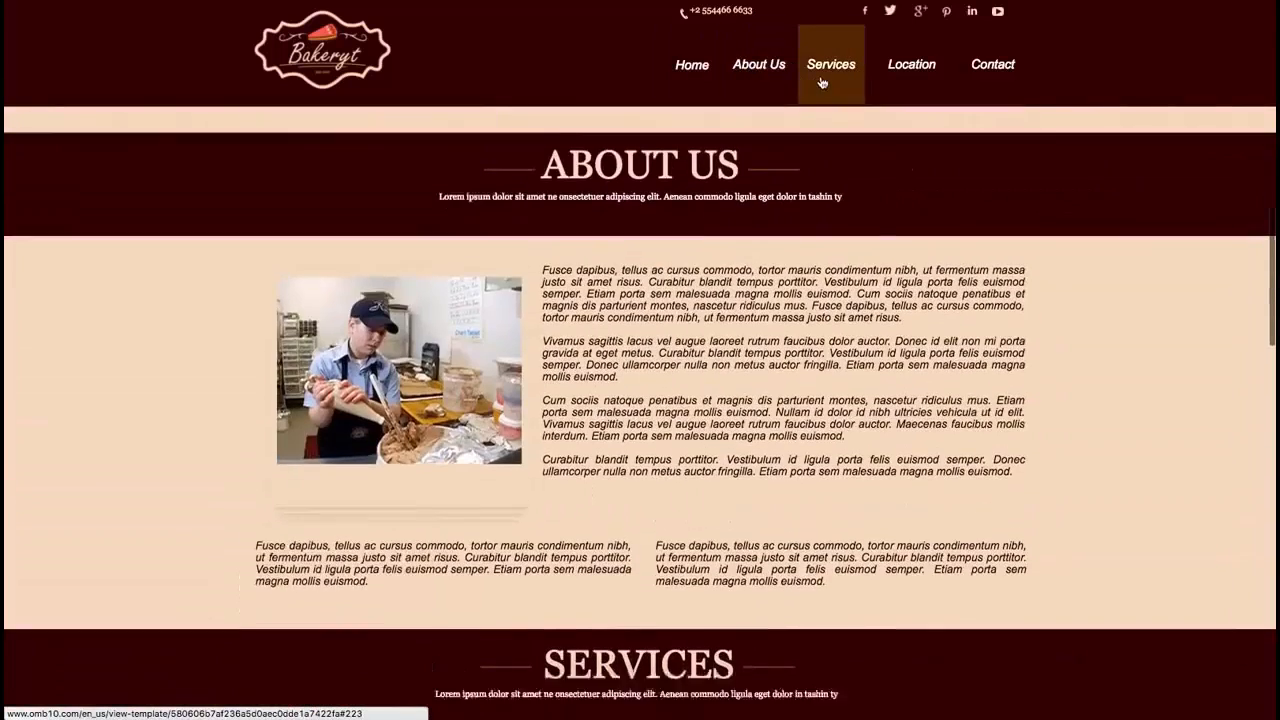
click(890, 80)
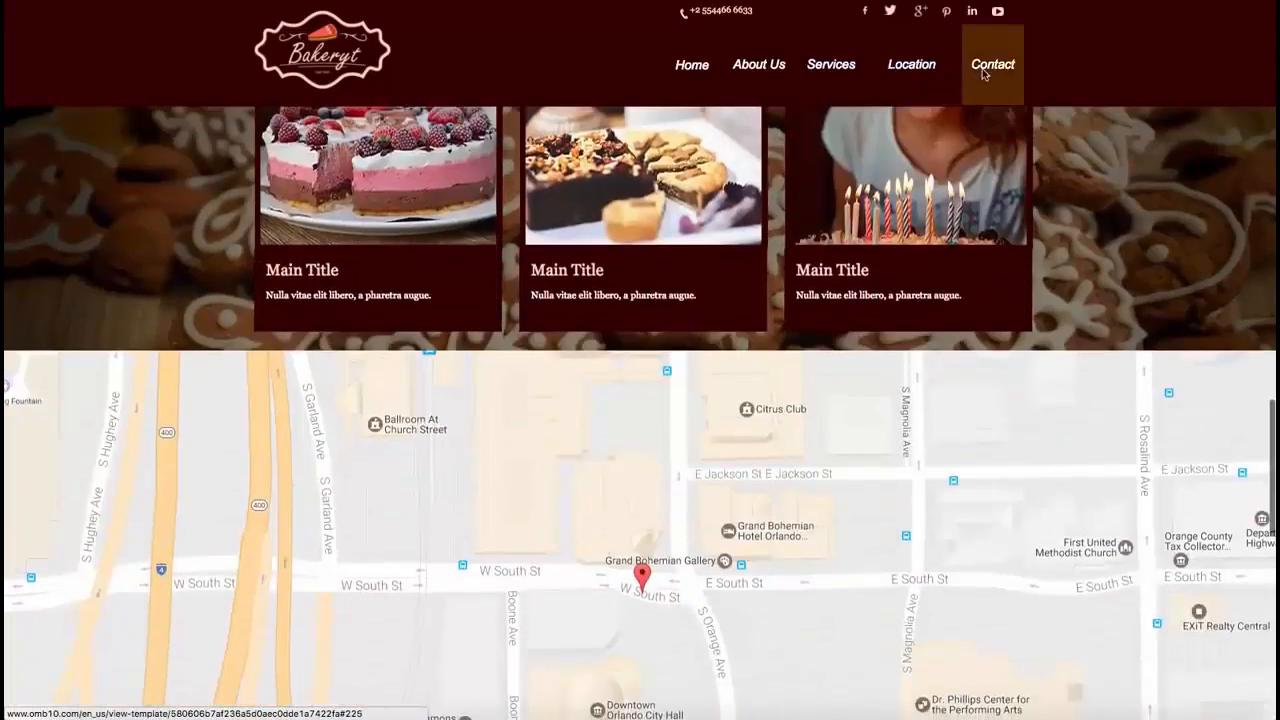
click(983, 76)
scroll(955, 222, up, 15)
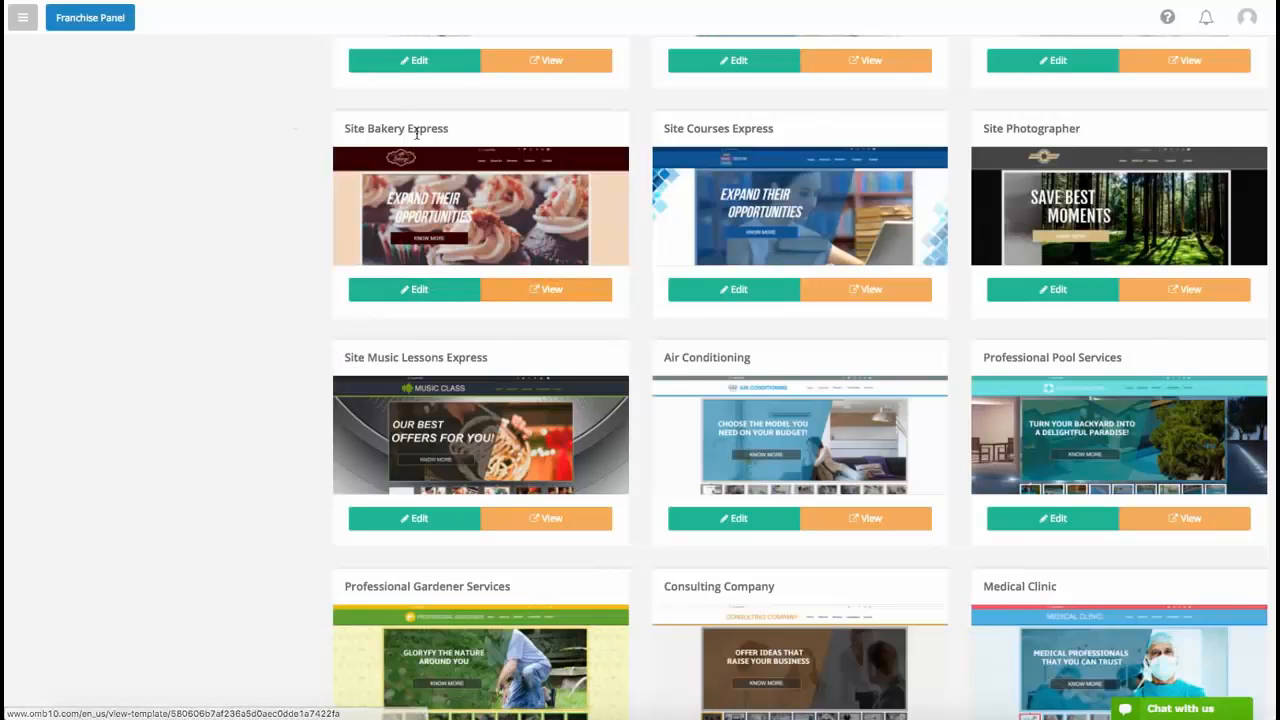
Step: Open the Site Bakery Express template for editing and move the brown horizontal line slightly lower across the banner
click(421, 288)
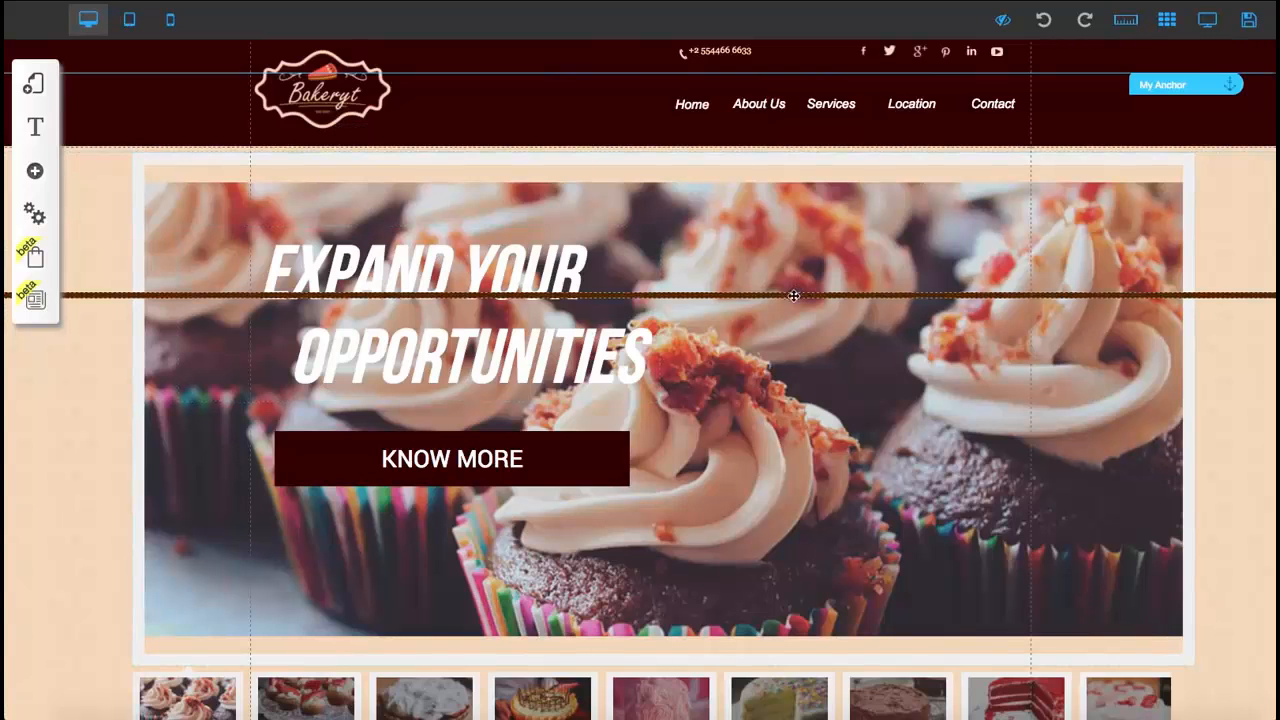
mouse_move(801, 295)
mouse_down()
mouse_move(808, 327)
mouse_move(812, 306)
mouse_up()
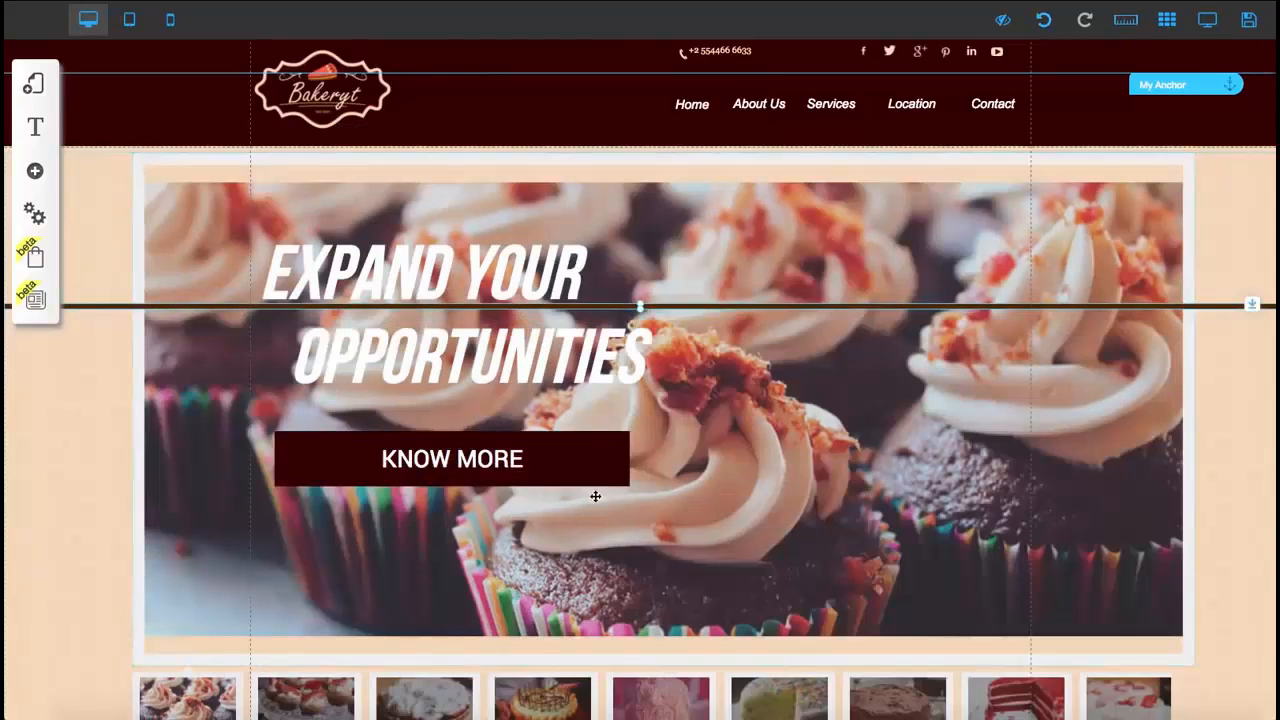
Step: Try moving the KNOW MORE button to the right side of the banner image, and undo the move
drag(594, 480, 1090, 465)
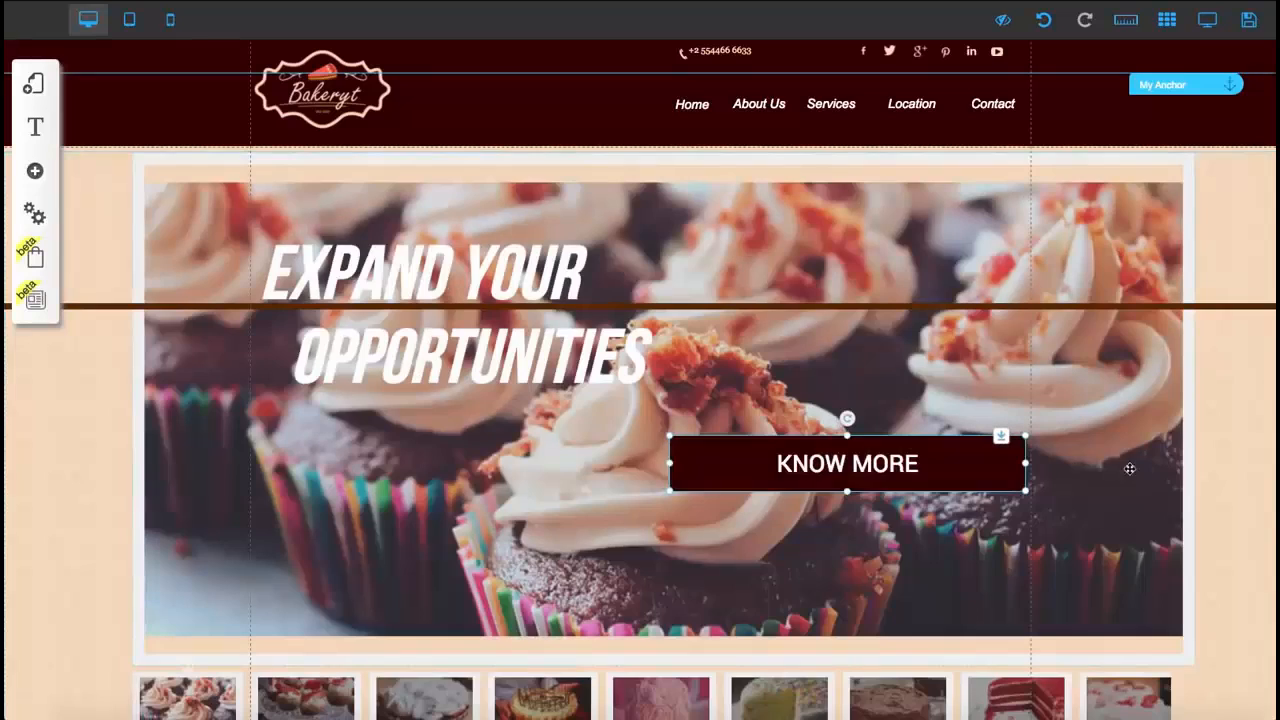
click(1043, 19)
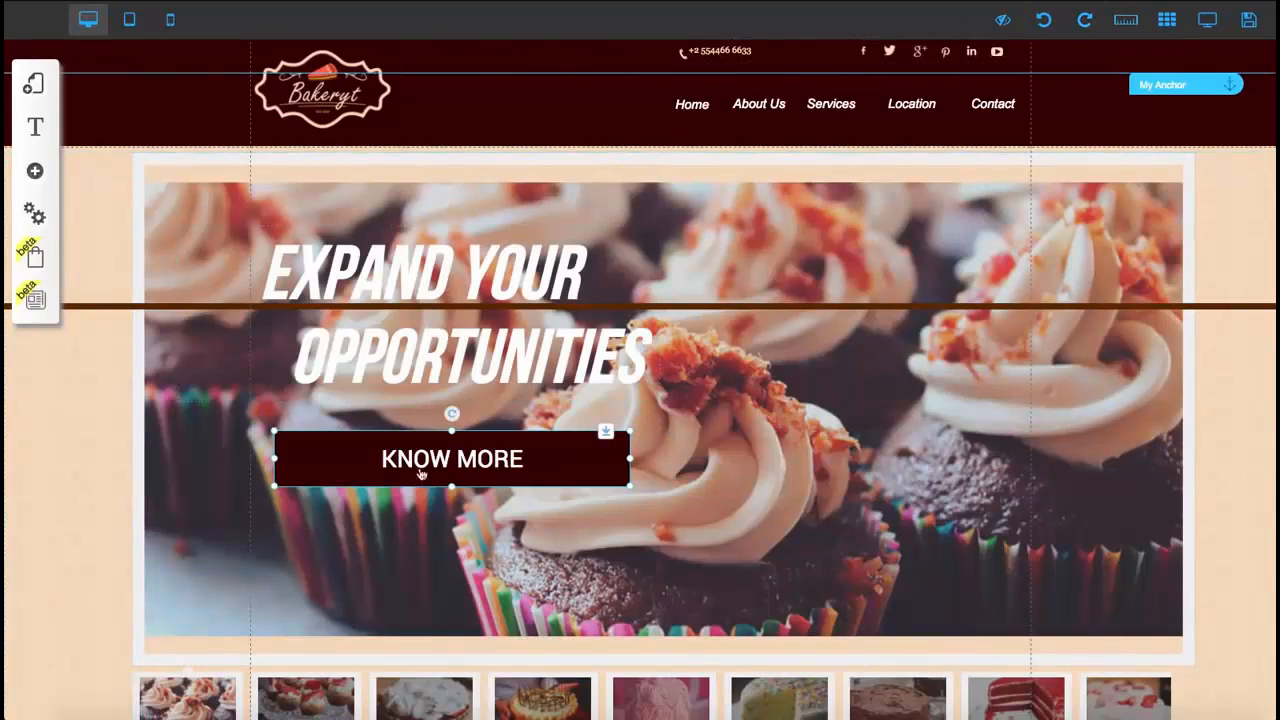
Step: Shift the brown horizontal line a little further down, between the two lines of the banner headline
click(442, 389)
click(520, 431)
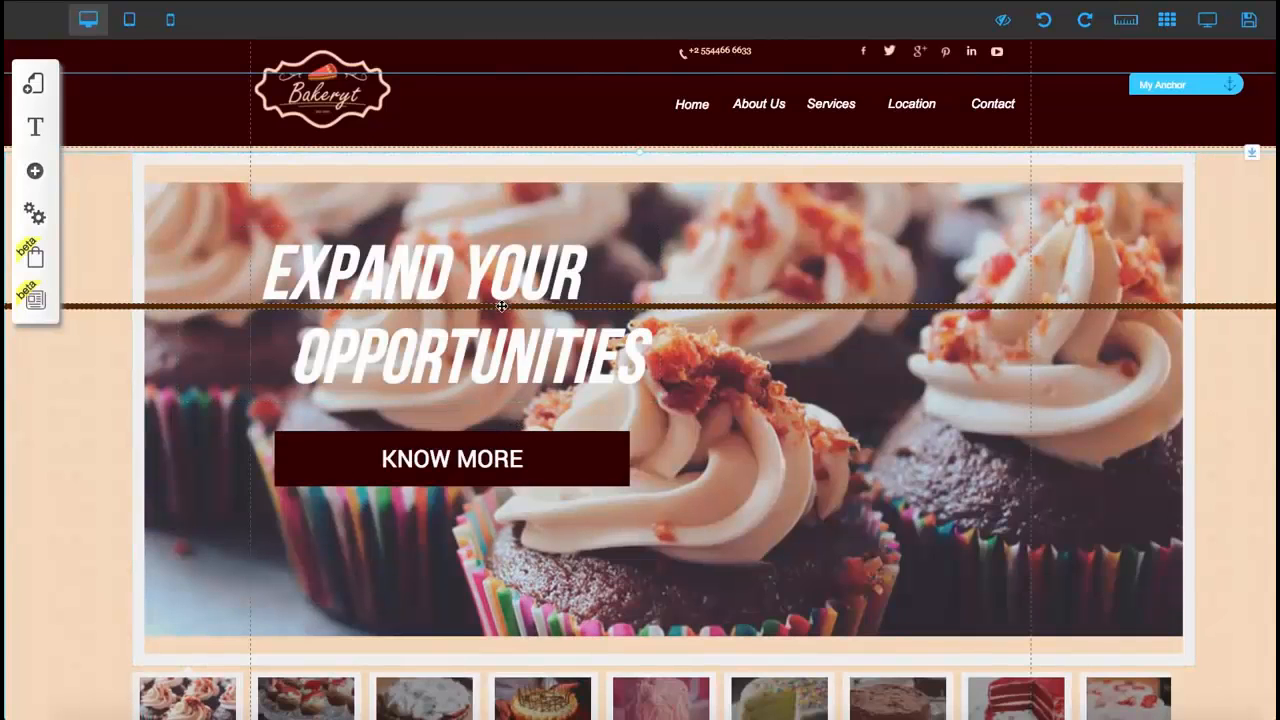
drag(502, 305, 500, 313)
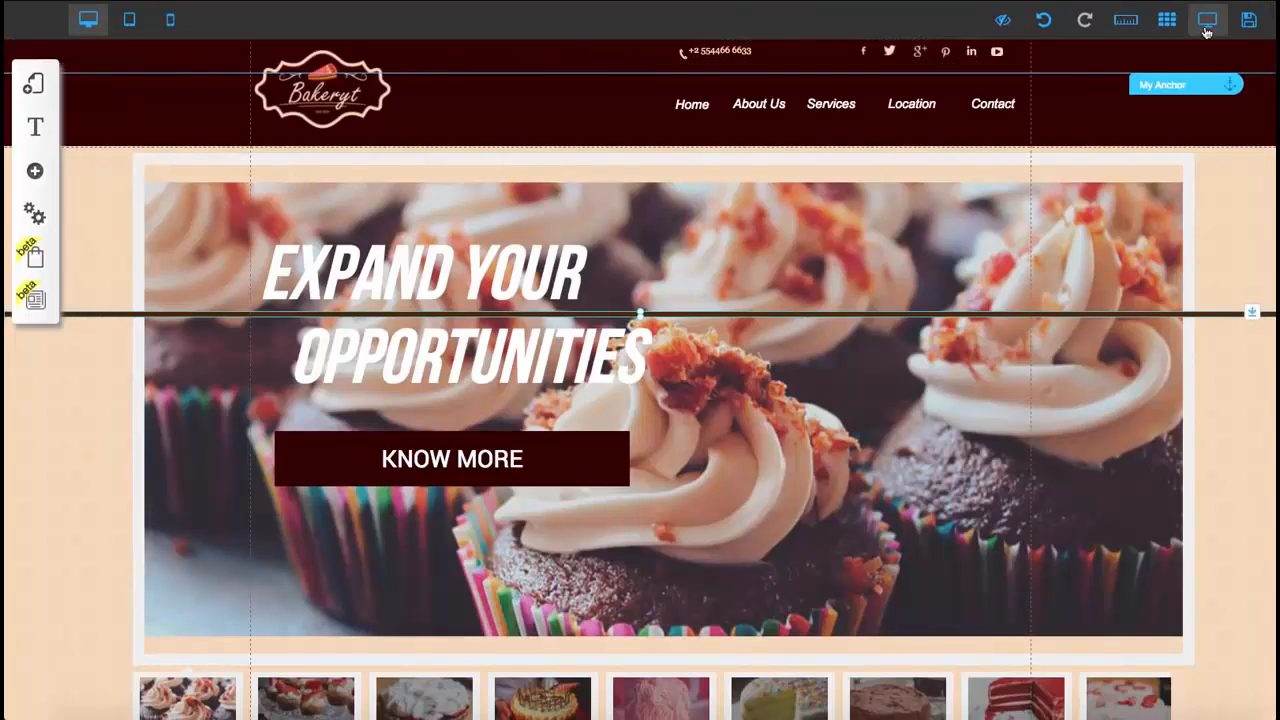
Step: Preview the edited bakery page in desktop view, look over its slideshow and title boxes, and return to editing
click(1220, 33)
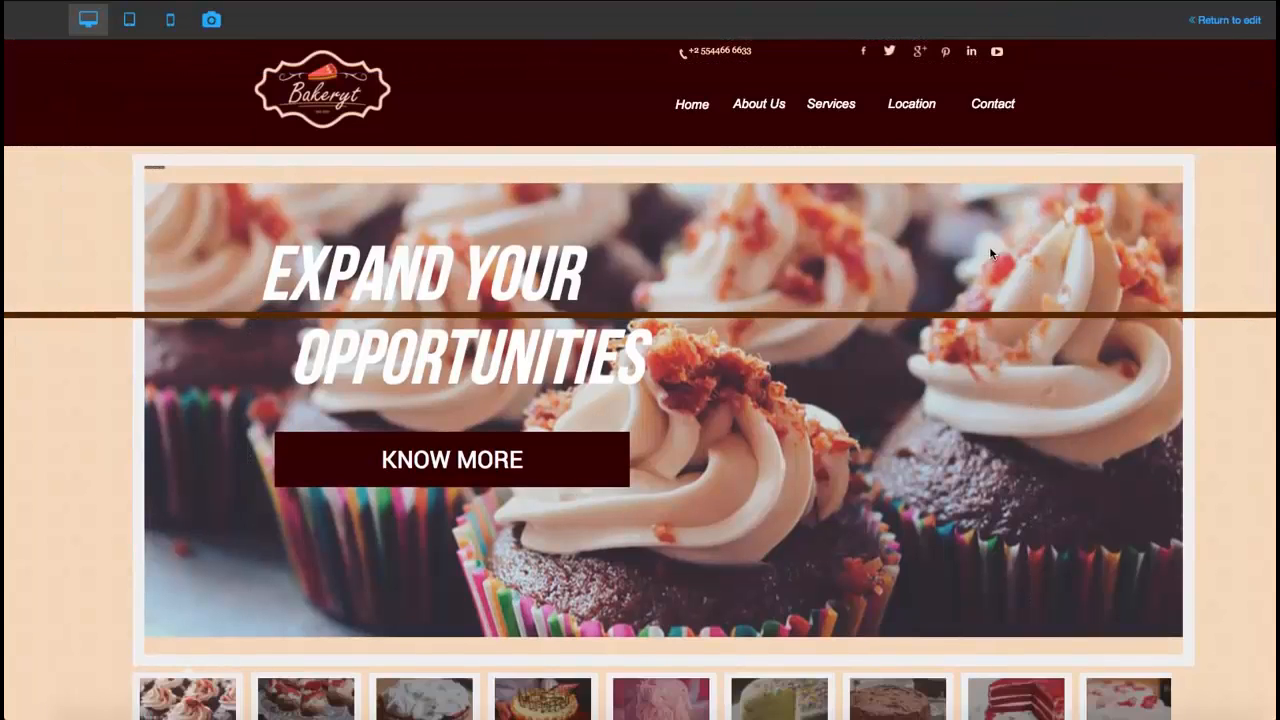
scroll(979, 276, down, 1)
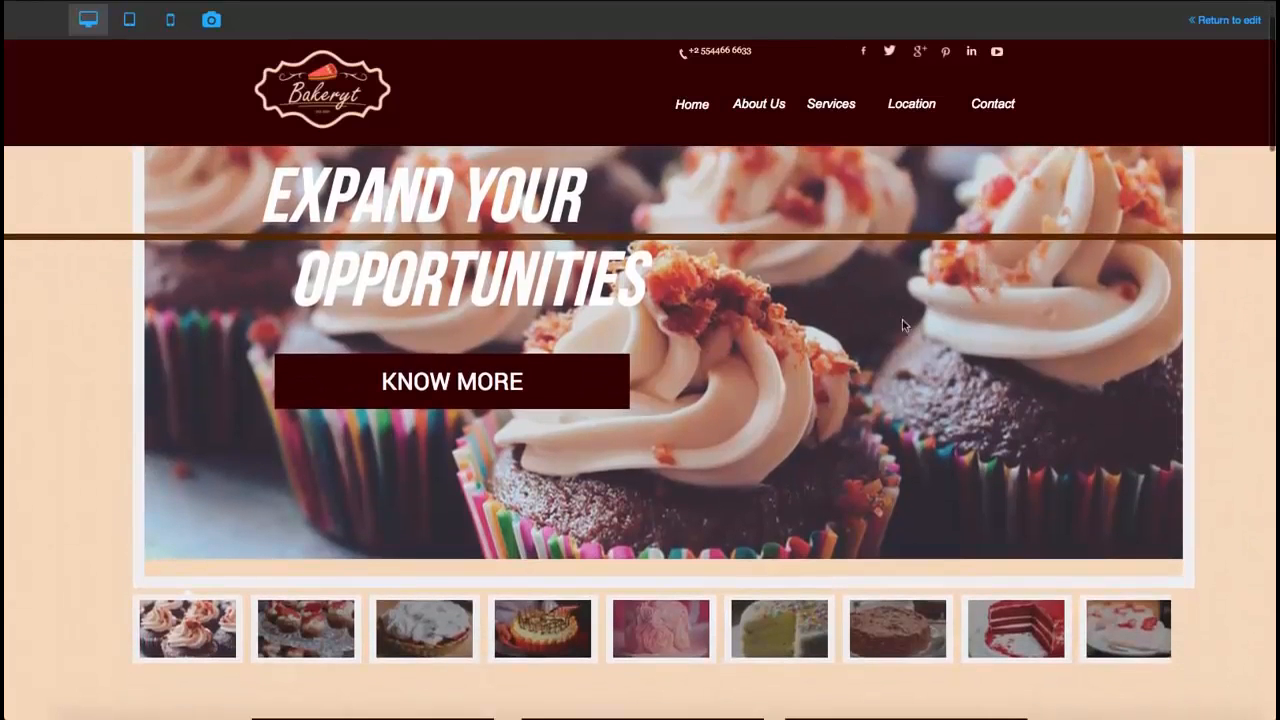
scroll(508, 461, down, 3)
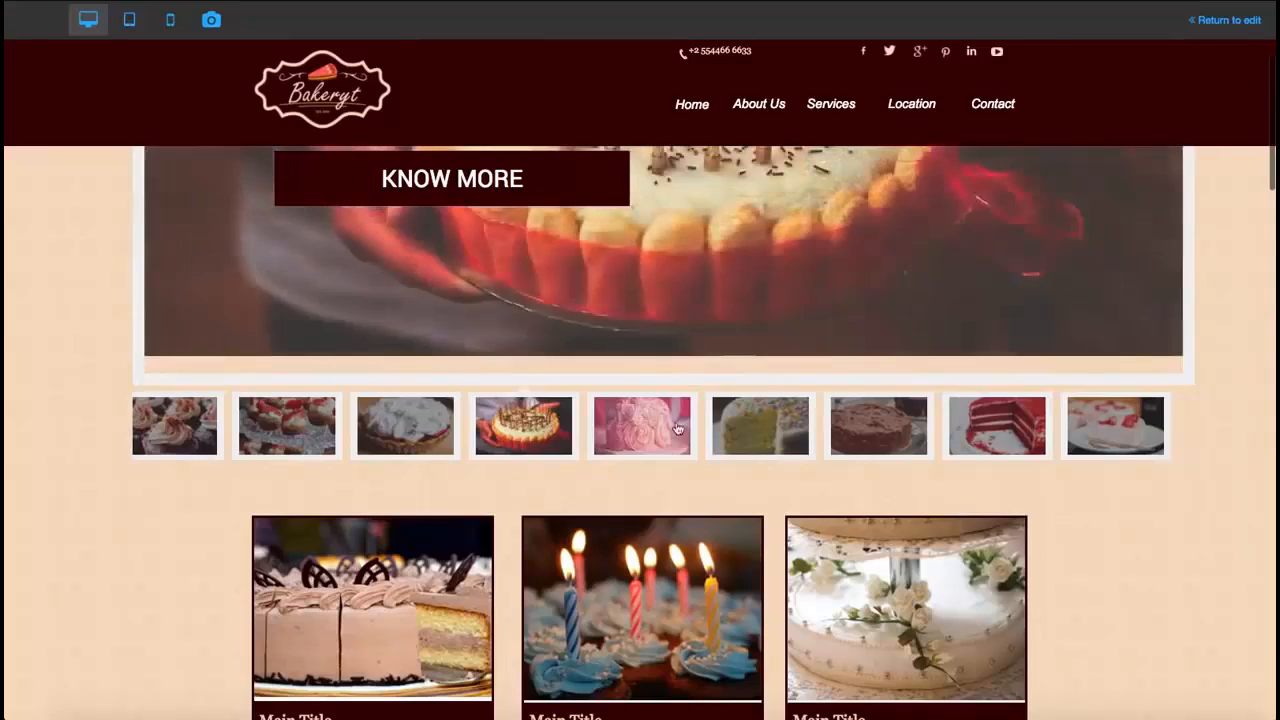
scroll(678, 411, up, 4)
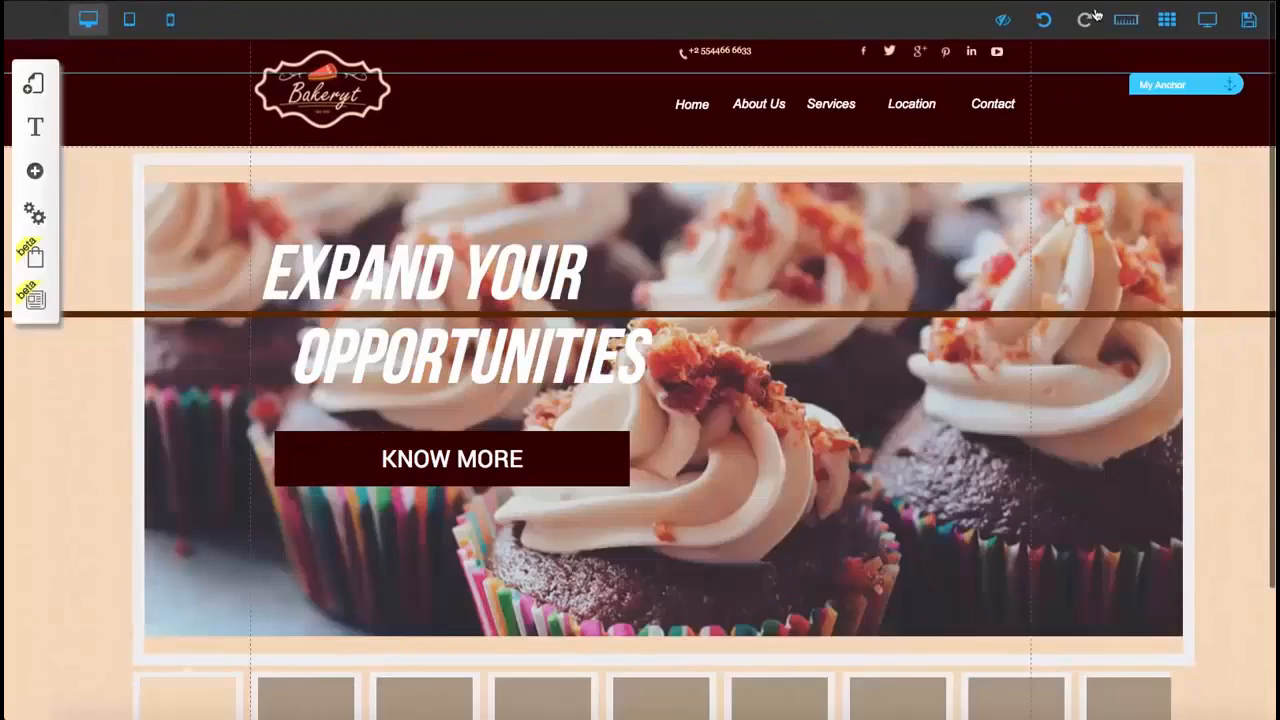
Step: Change the text of the banner's KNOW MORE button to LEARN MORE
click(435, 478)
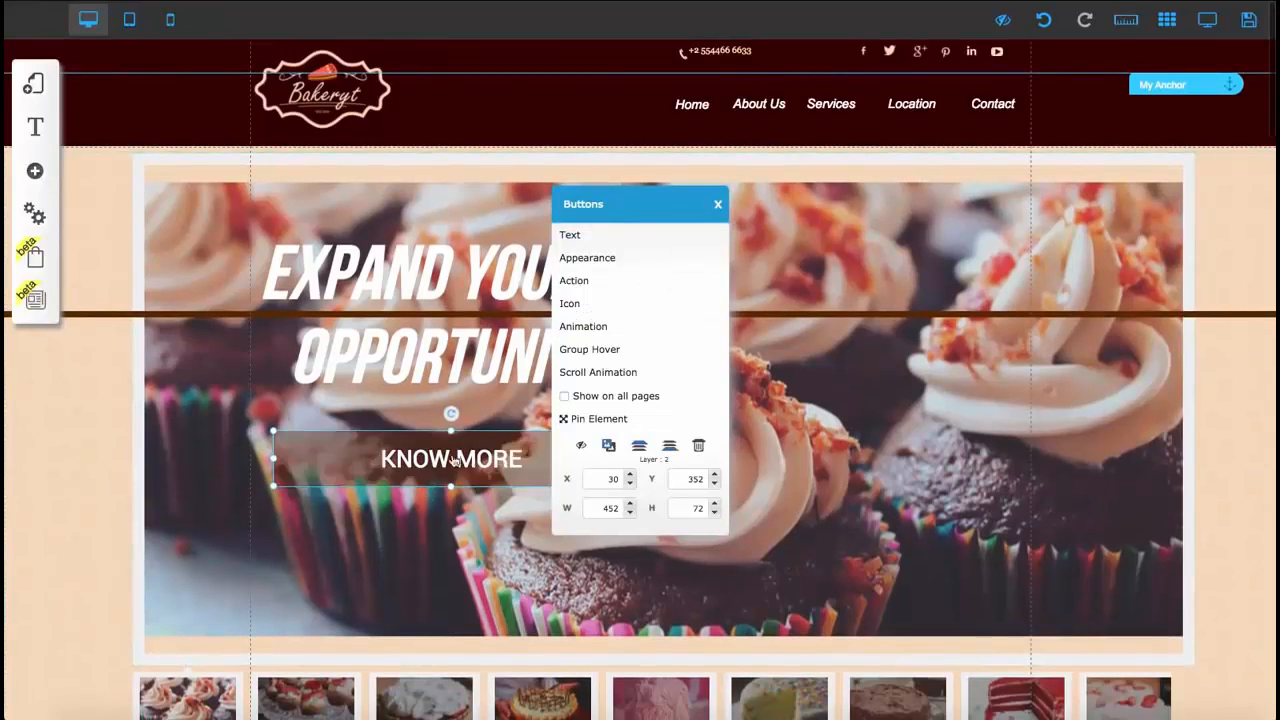
click(595, 237)
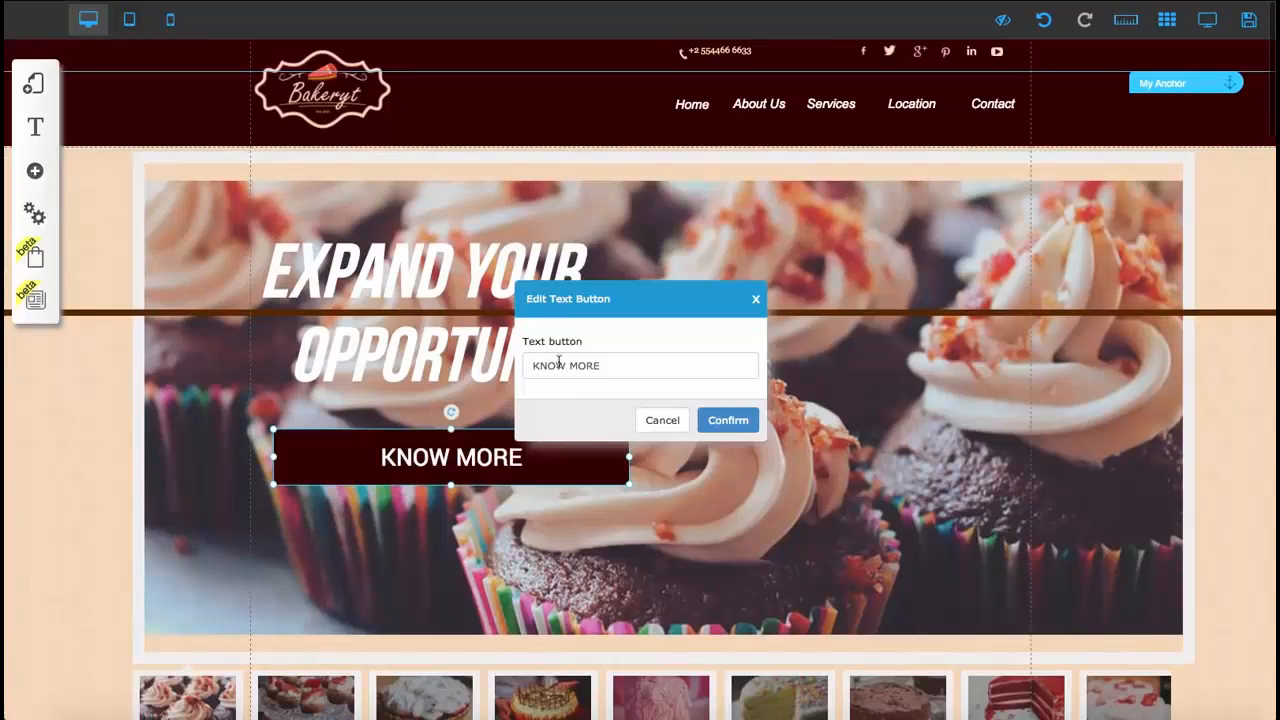
drag(564, 365, 505, 365)
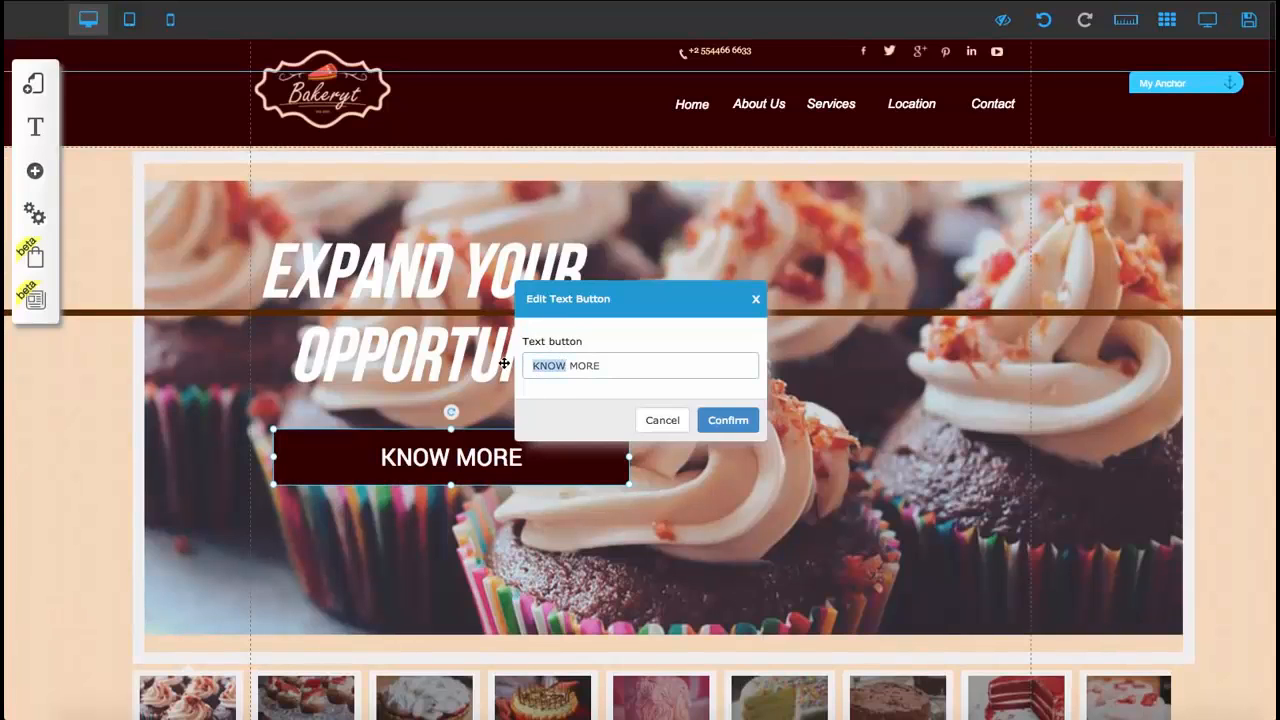
text(LEARN)
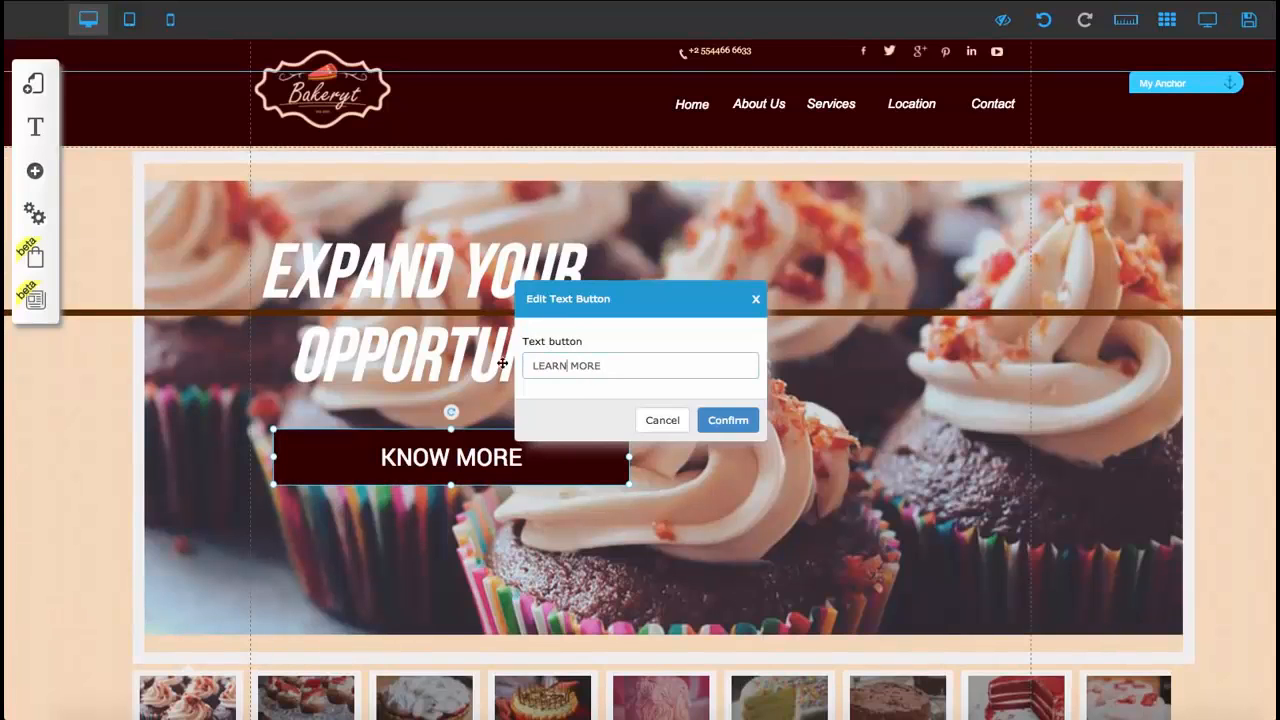
click(707, 420)
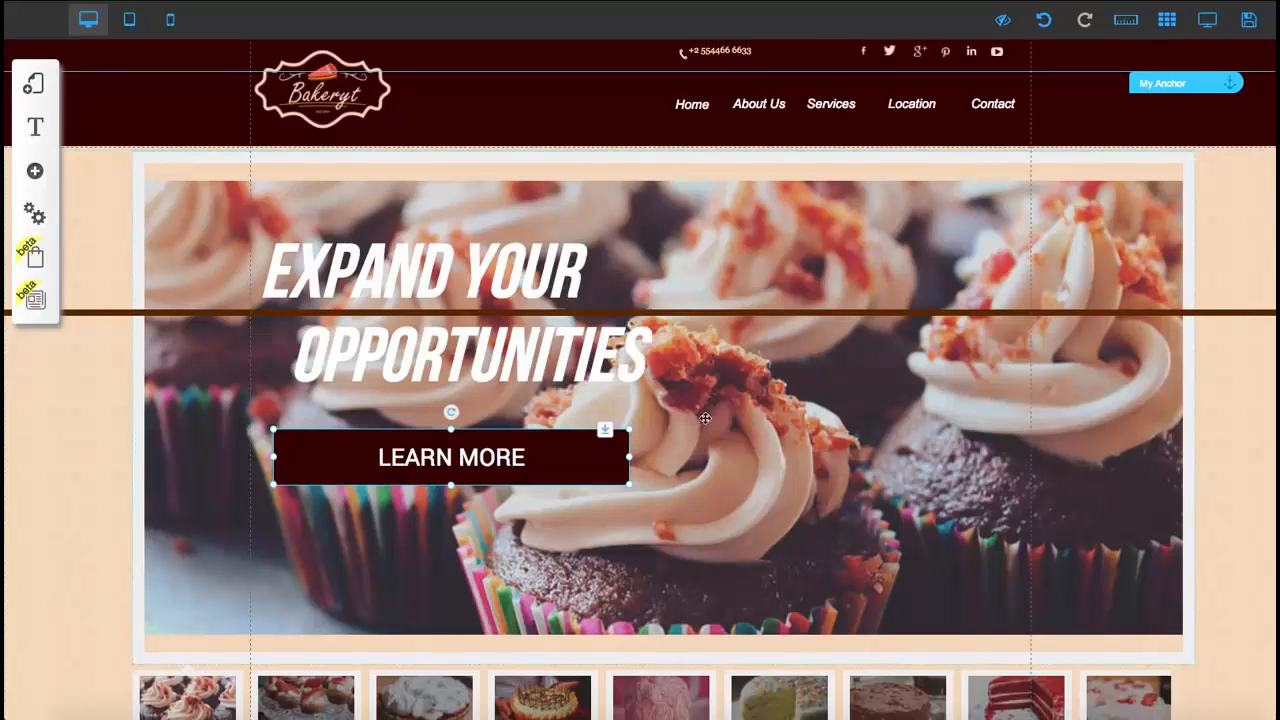
click(584, 630)
click(429, 464)
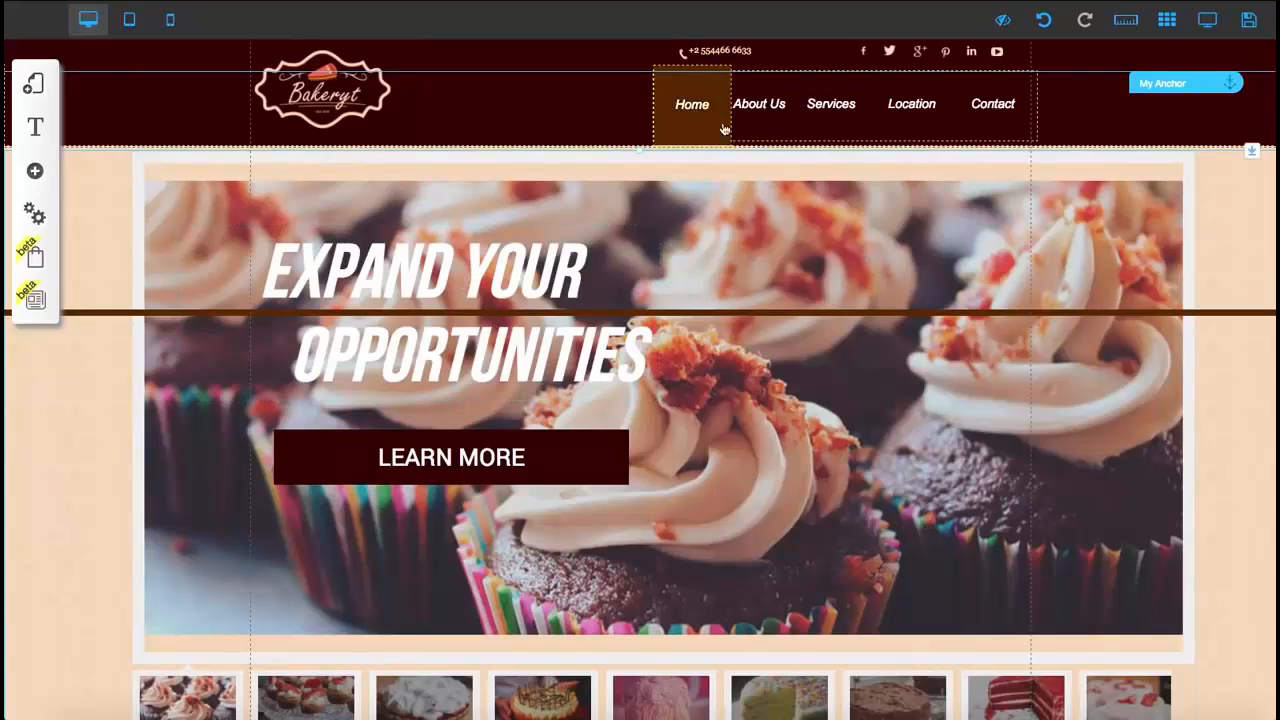
Step: Move the whole navigation menu left within the header, closer to the Bakeryt logo
click(1018, 118)
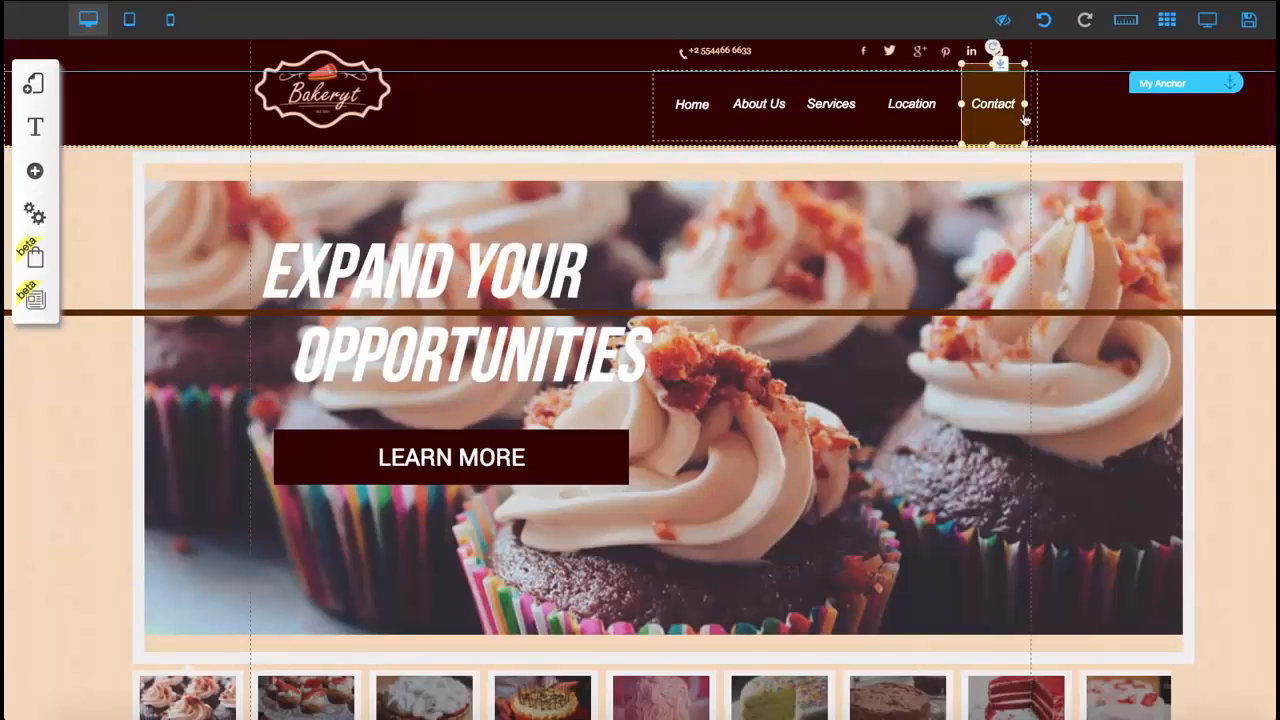
click(1033, 120)
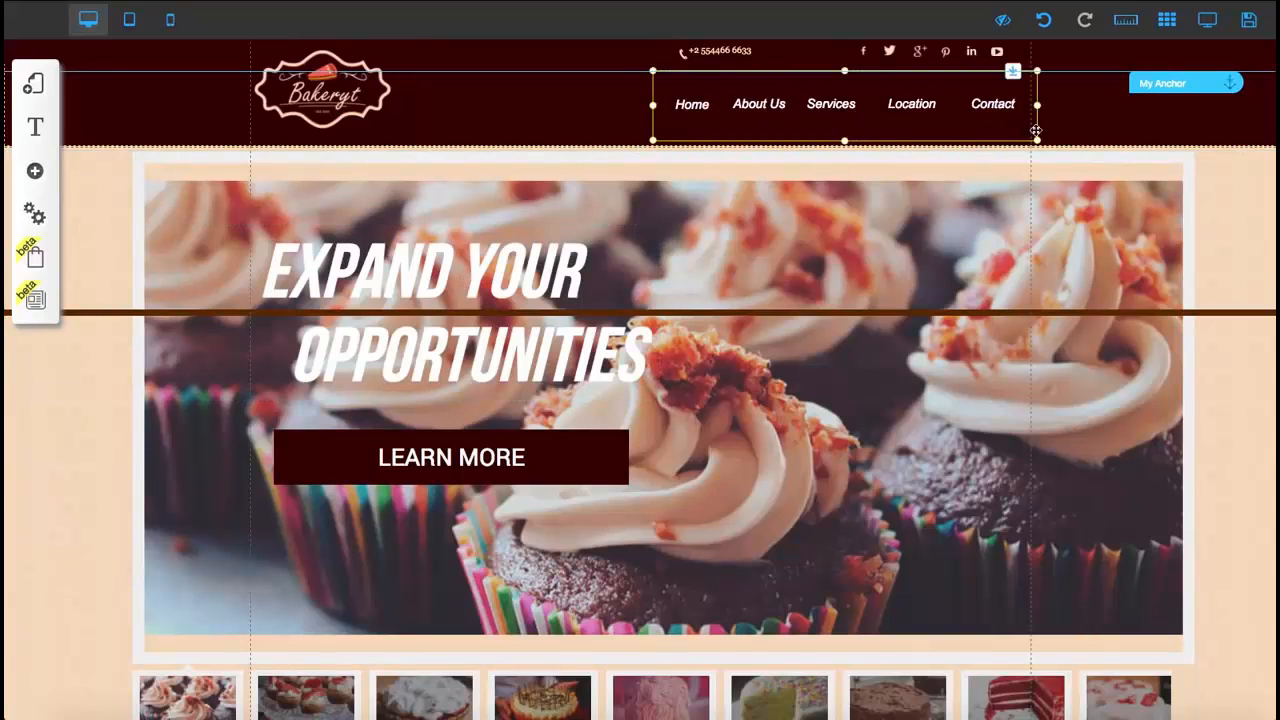
drag(1036, 131, 818, 126)
Step: Try deleting the header's phone number and the thin strip across the page top, and undo both deletions
click(712, 50)
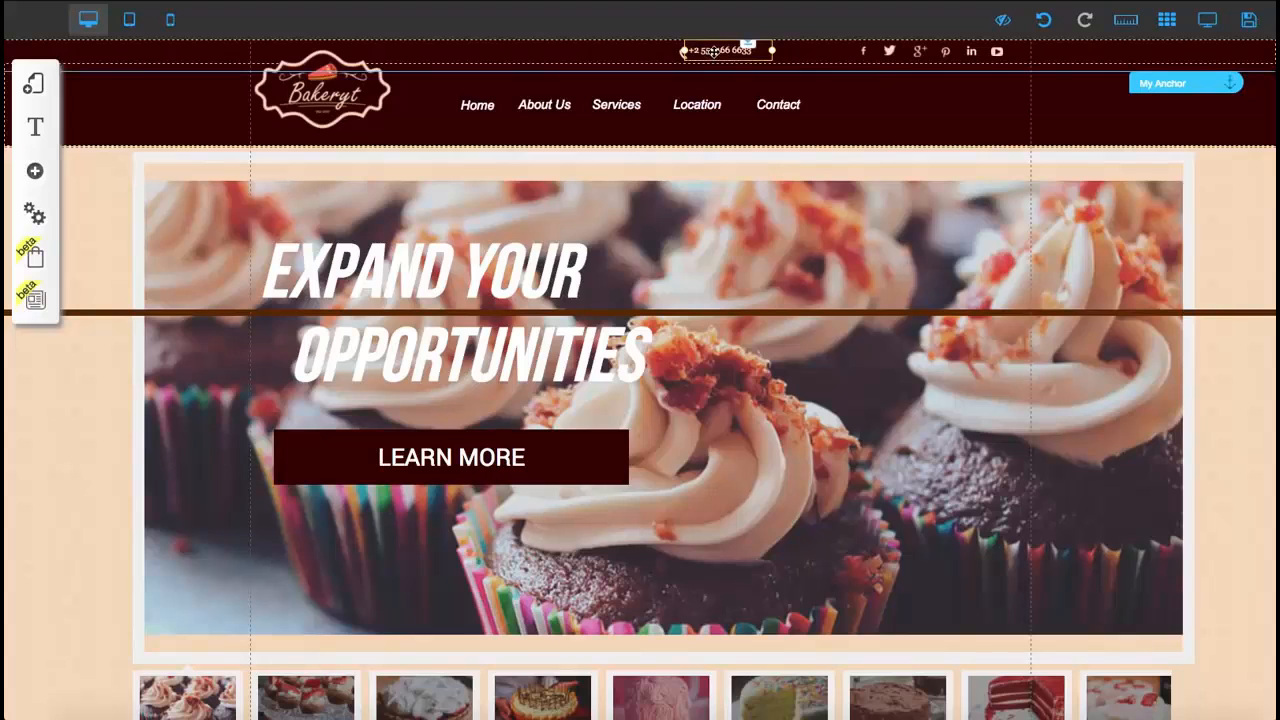
double_click(713, 52)
click(700, 388)
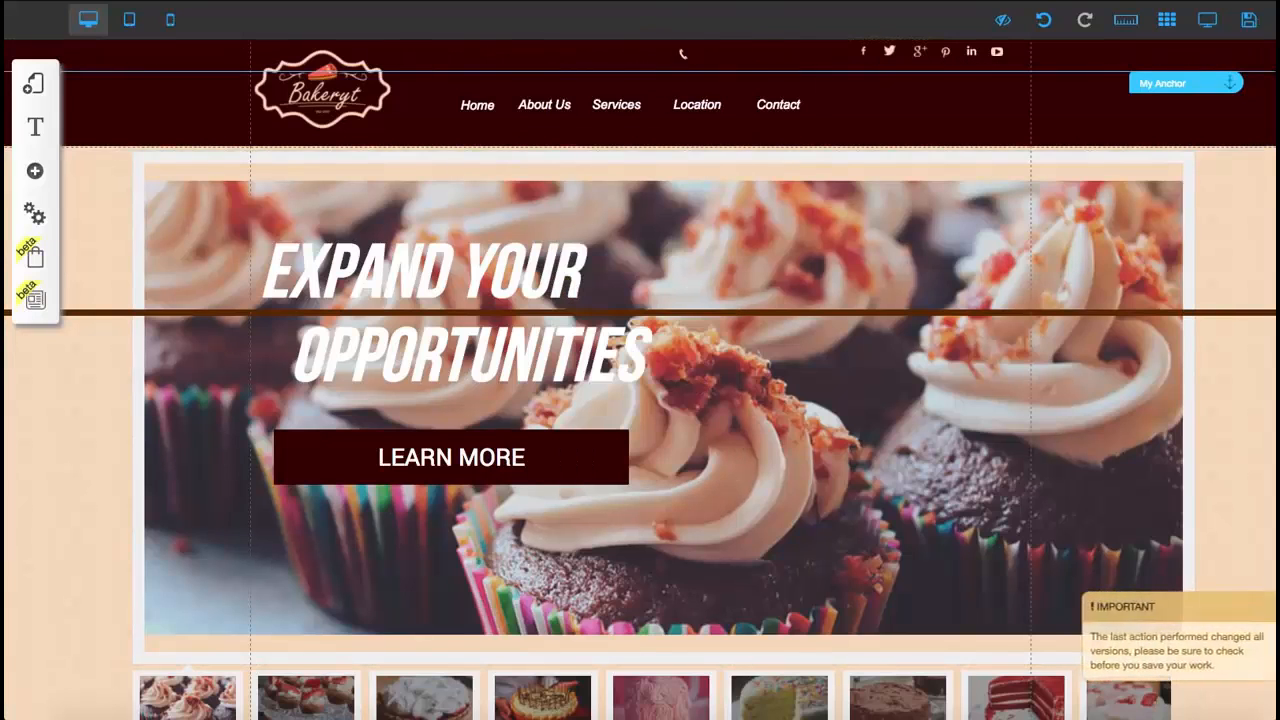
double_click(684, 53)
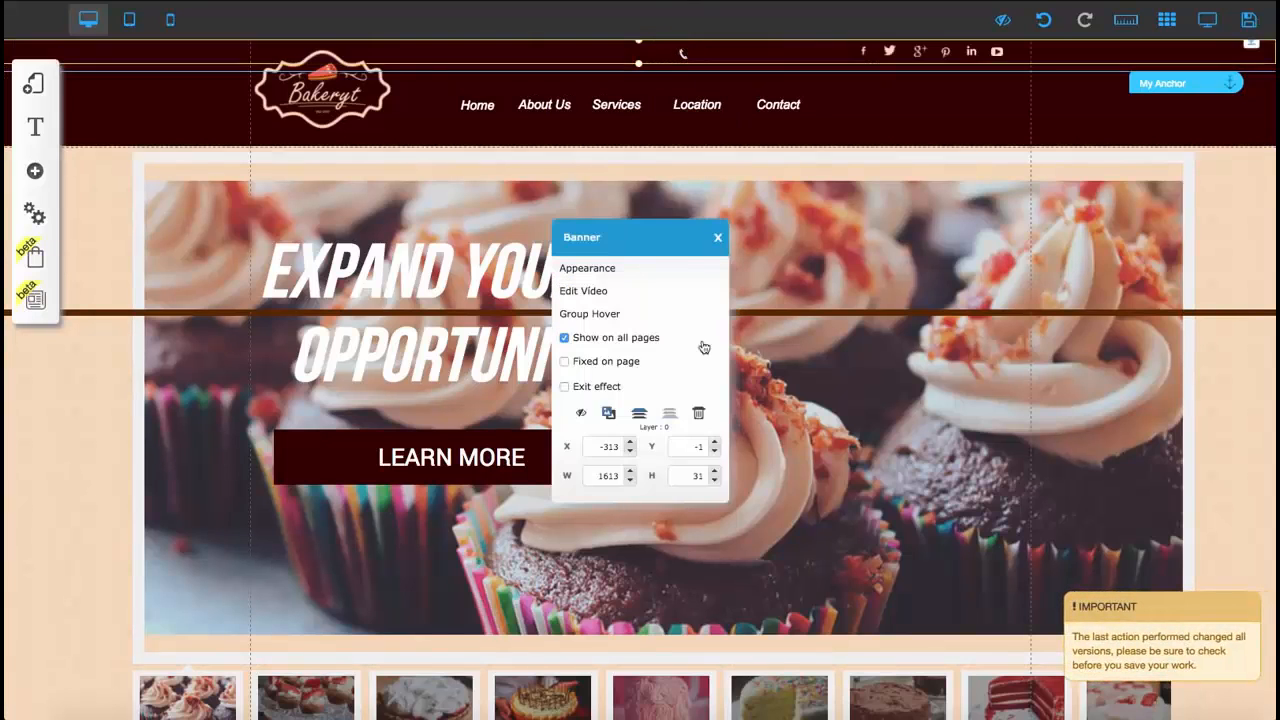
click(699, 414)
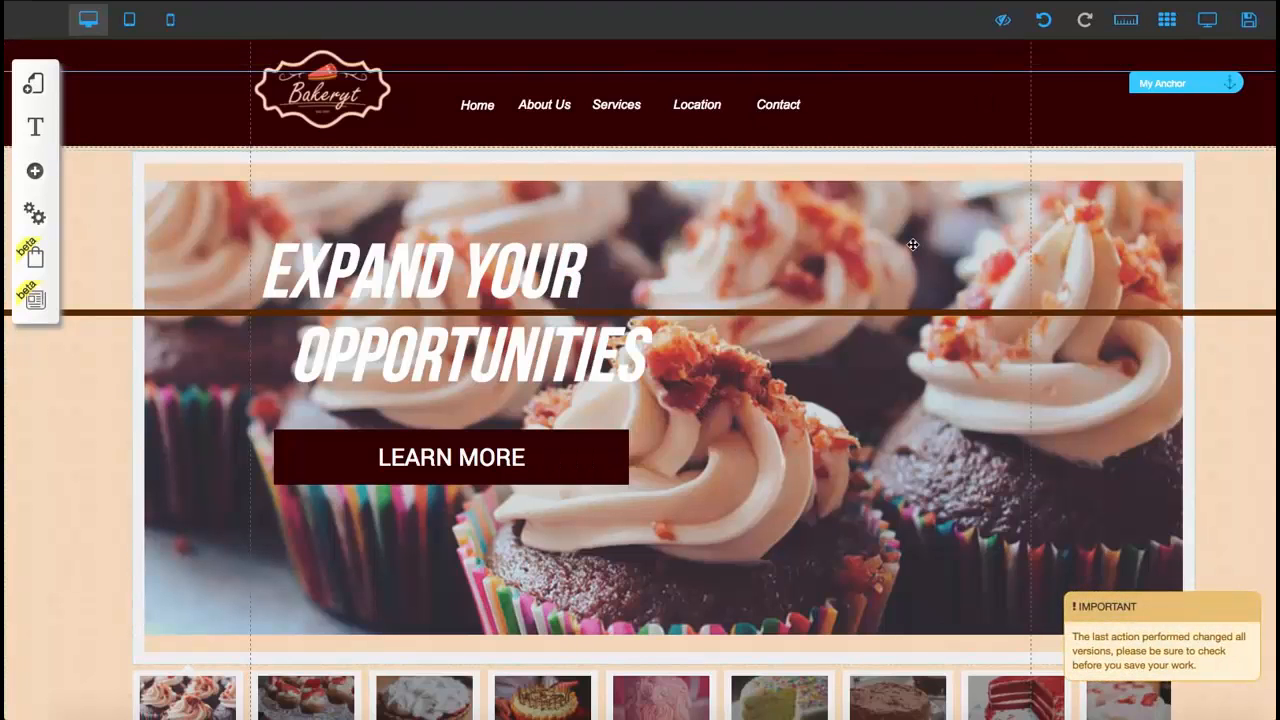
click(1045, 22)
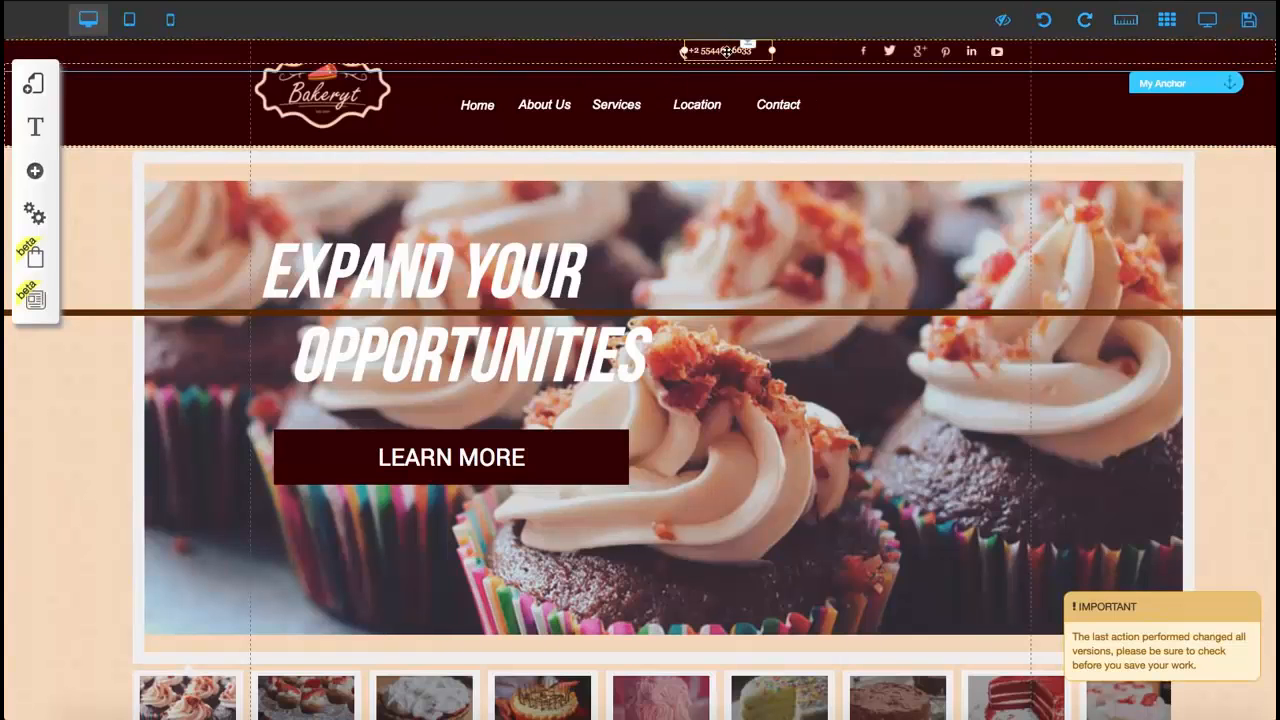
Step: Pull the phone number out of the header's upper strip and delete it together with the phone icon
drag(726, 52, 936, 116)
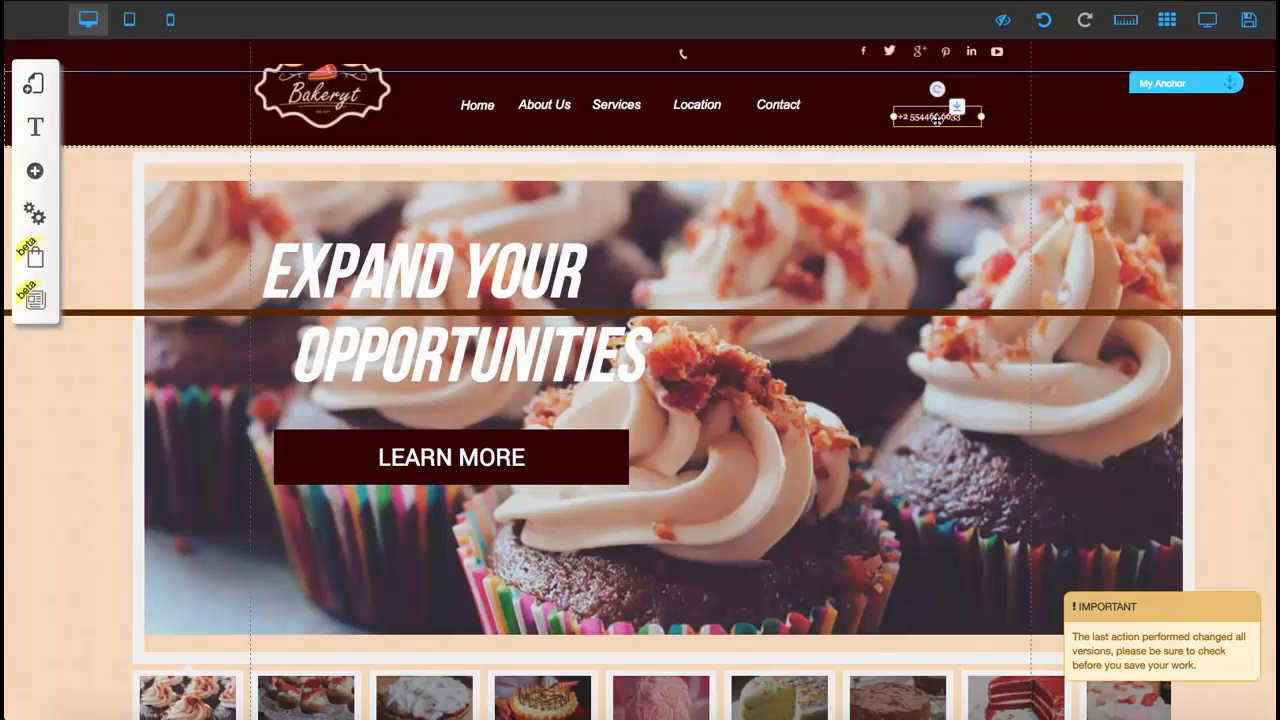
click(698, 388)
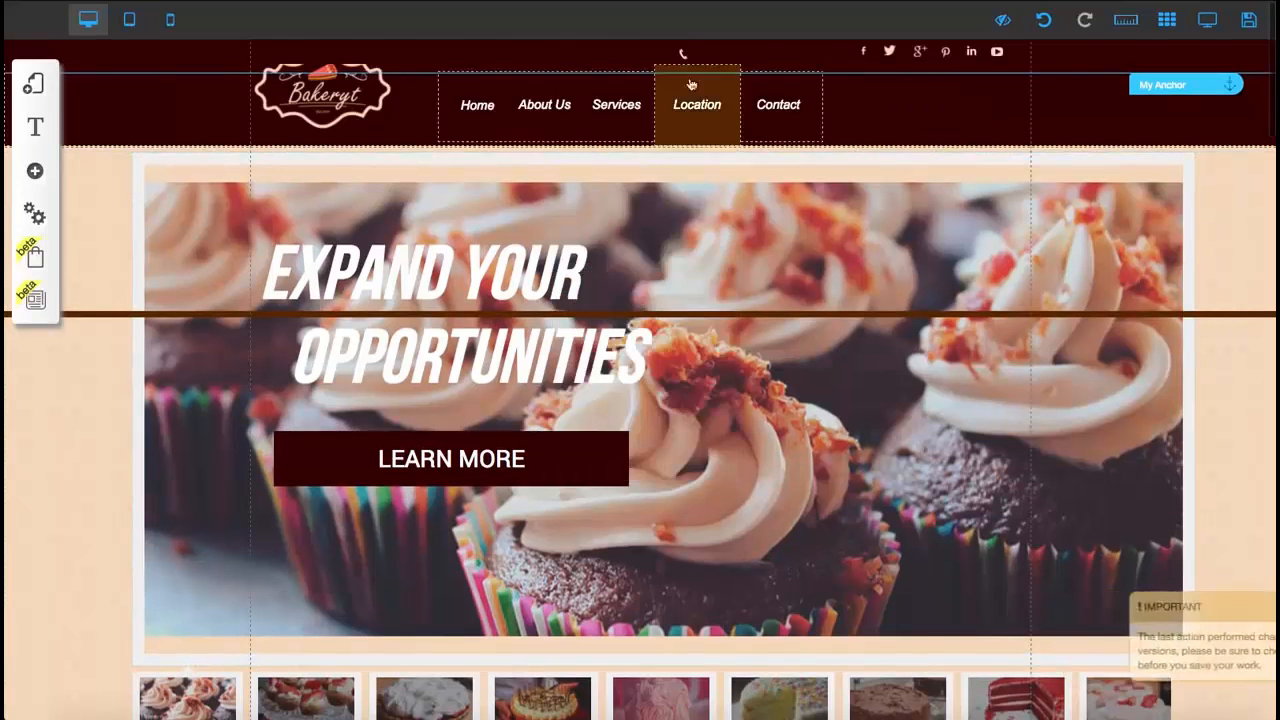
click(683, 52)
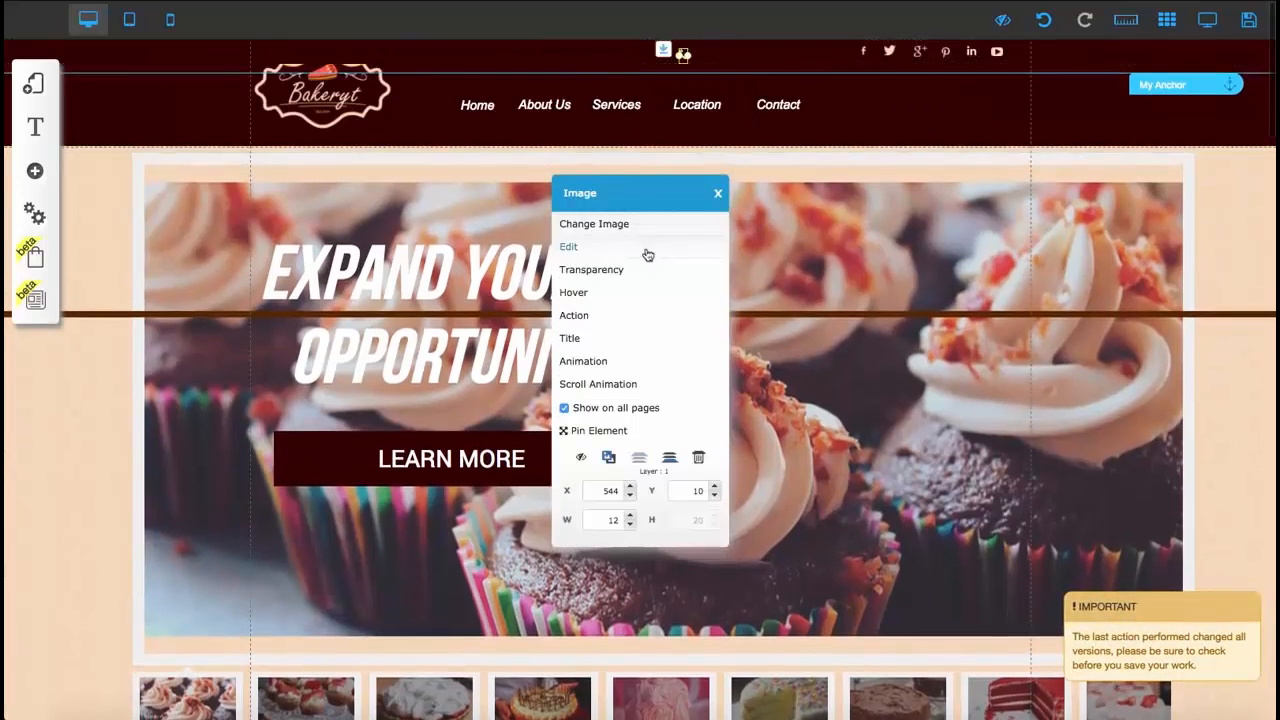
click(698, 458)
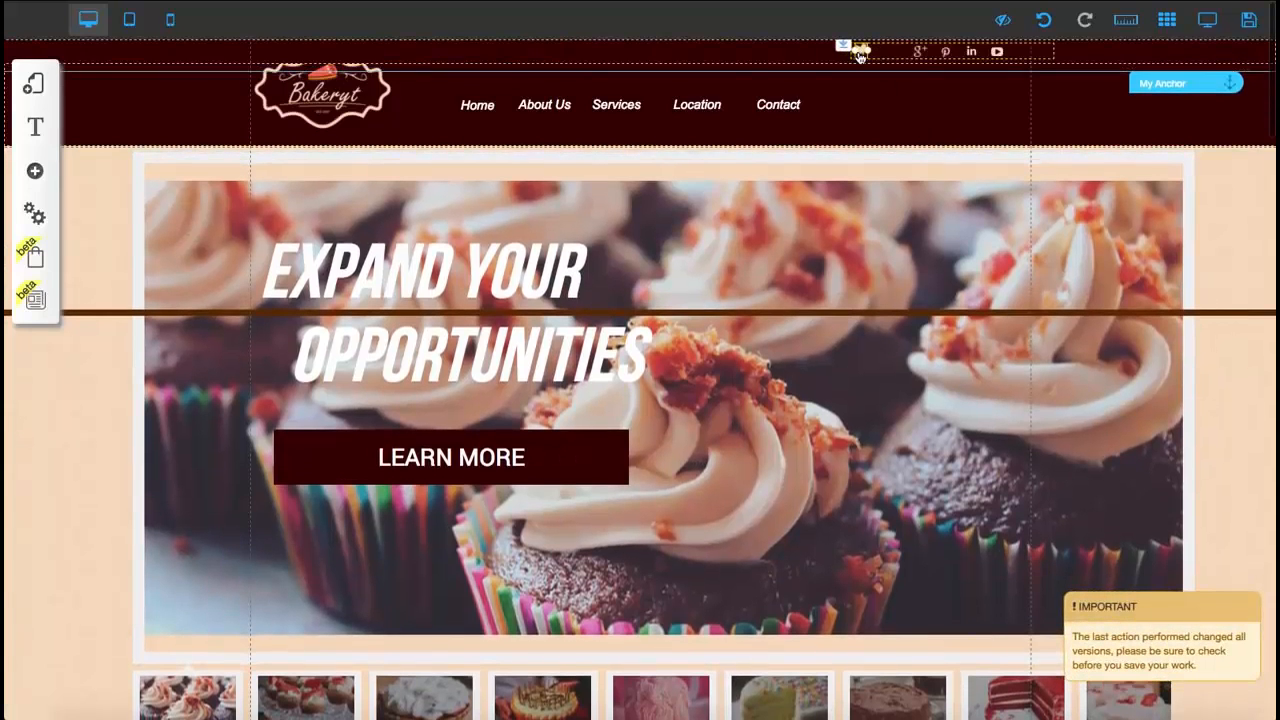
Step: Hide the box holding the social media icons in the header
click(1030, 49)
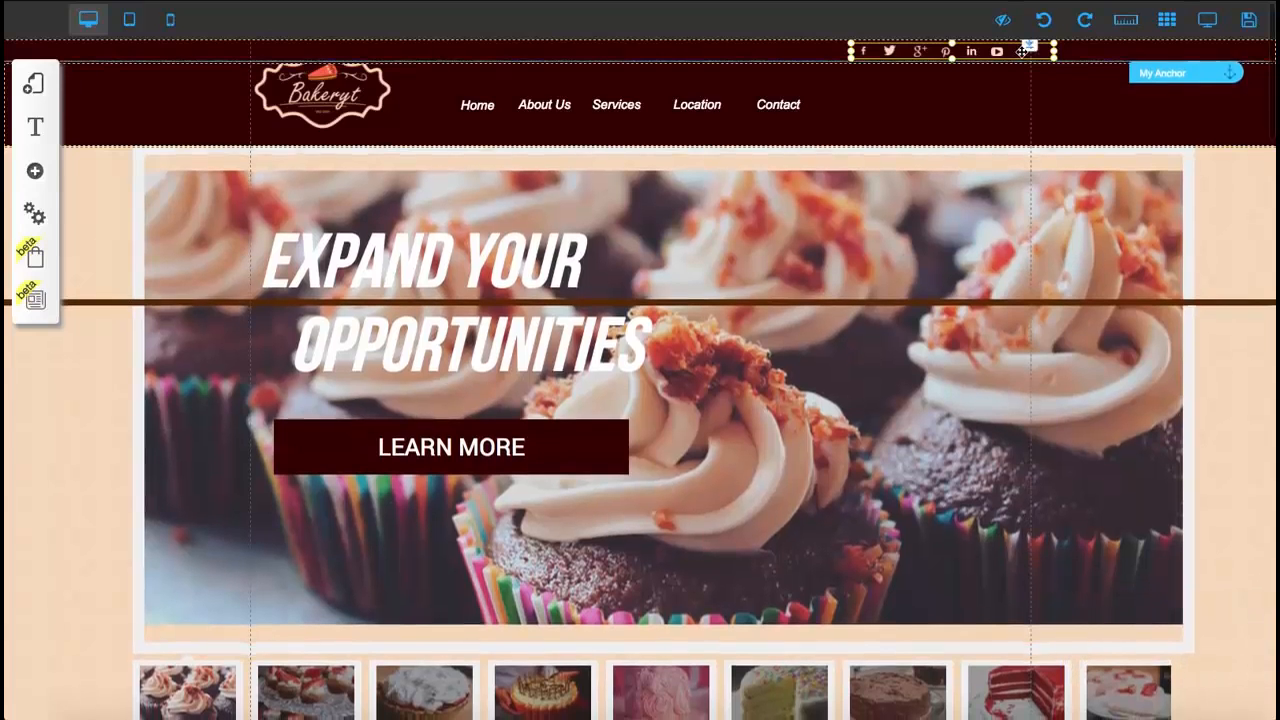
double_click(1021, 51)
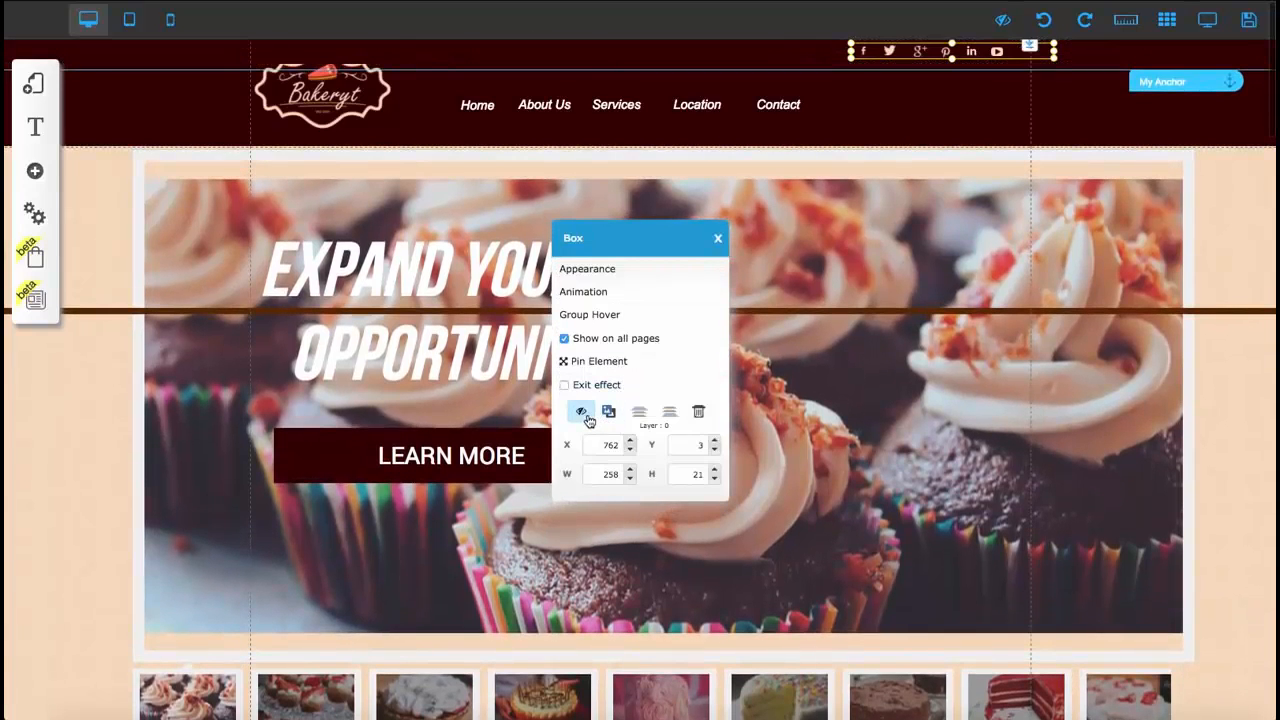
click(584, 413)
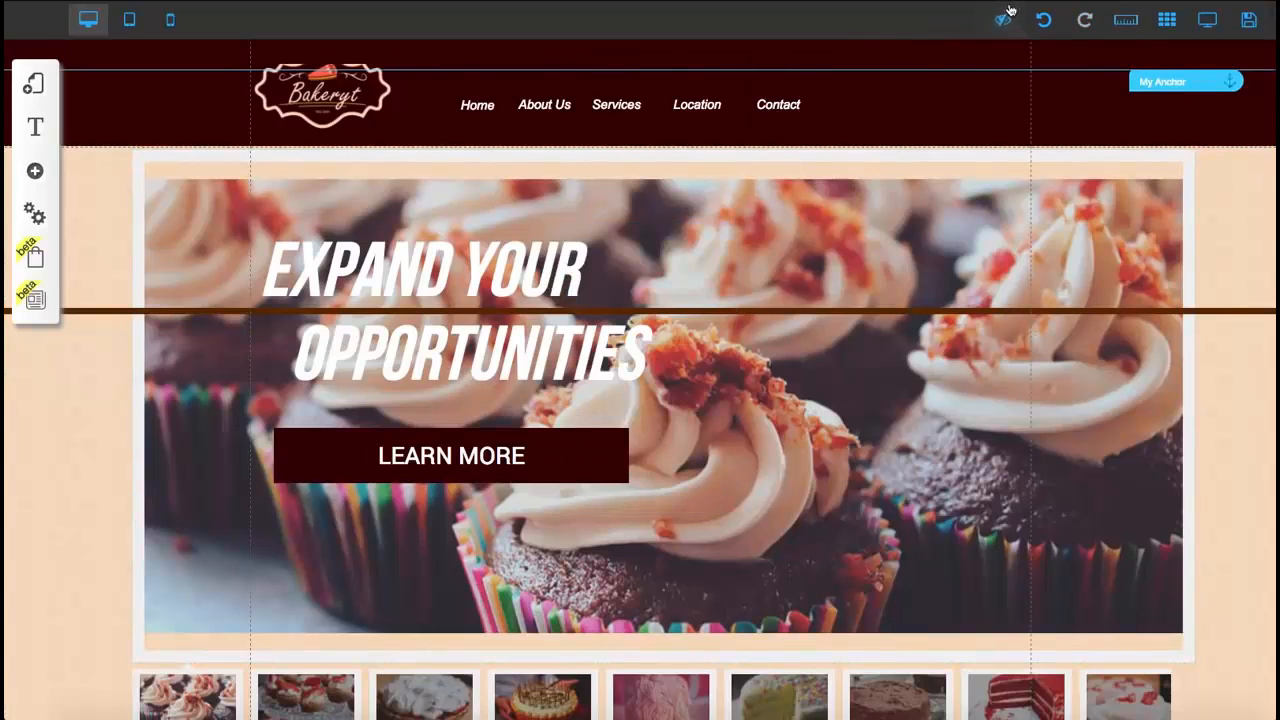
scroll(760, 225, down, 3)
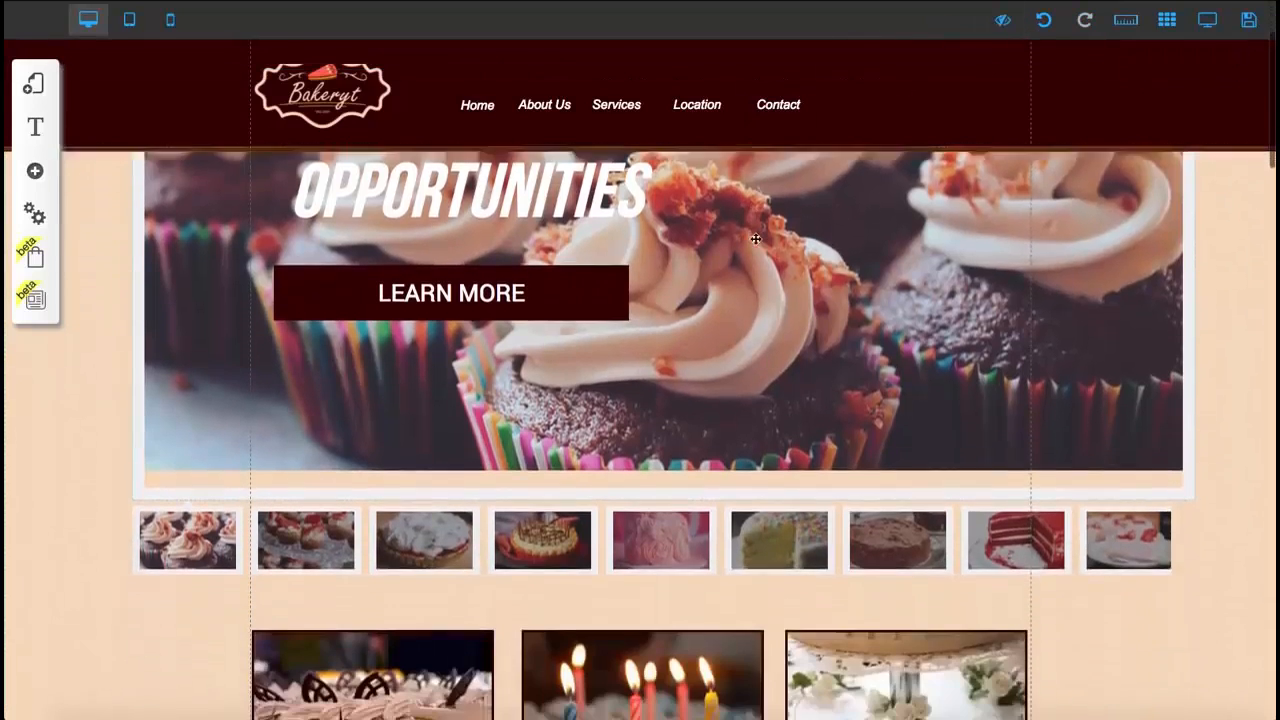
scroll(774, 217, up, 3)
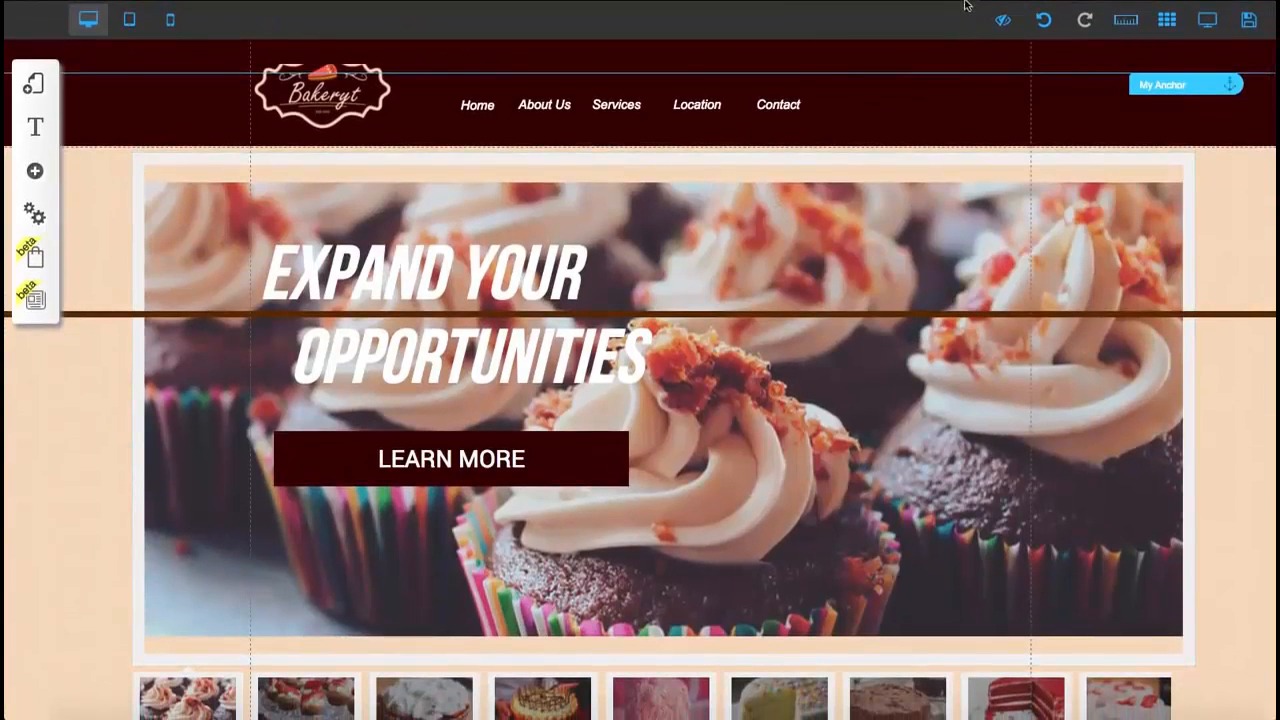
Step: Restore the hidden social media icon box from the hidden items
click(1003, 20)
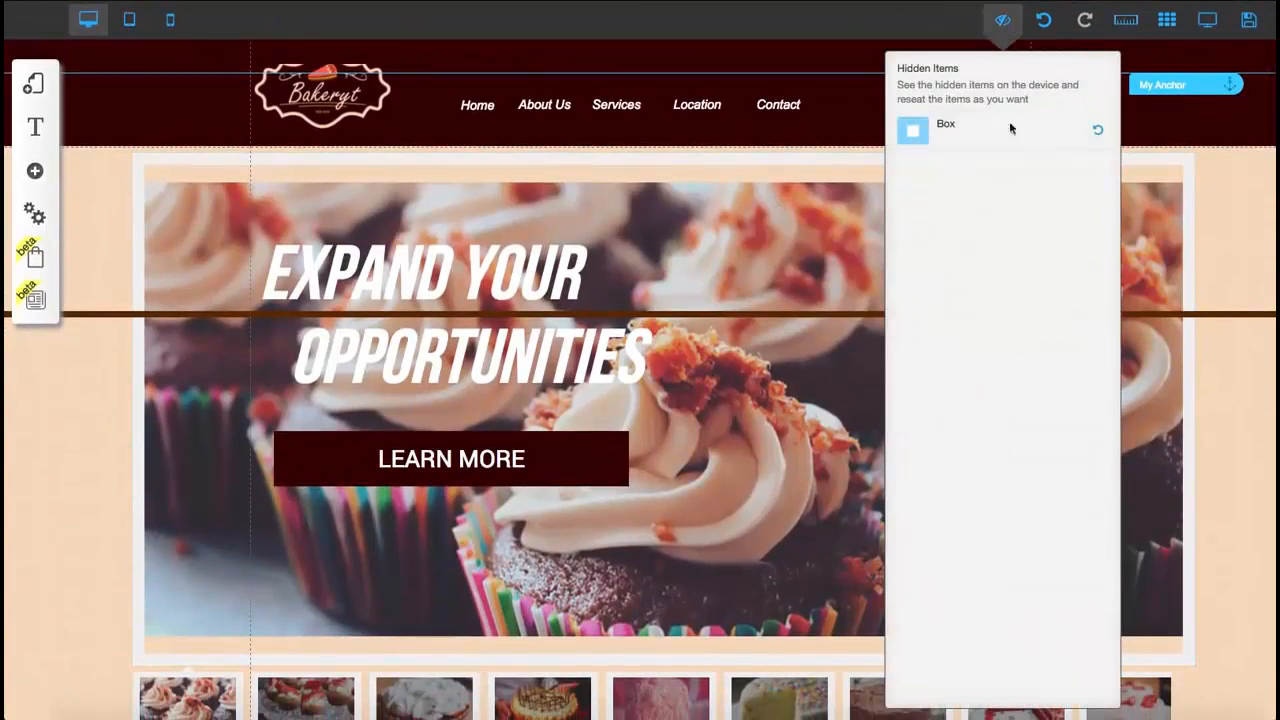
click(1097, 132)
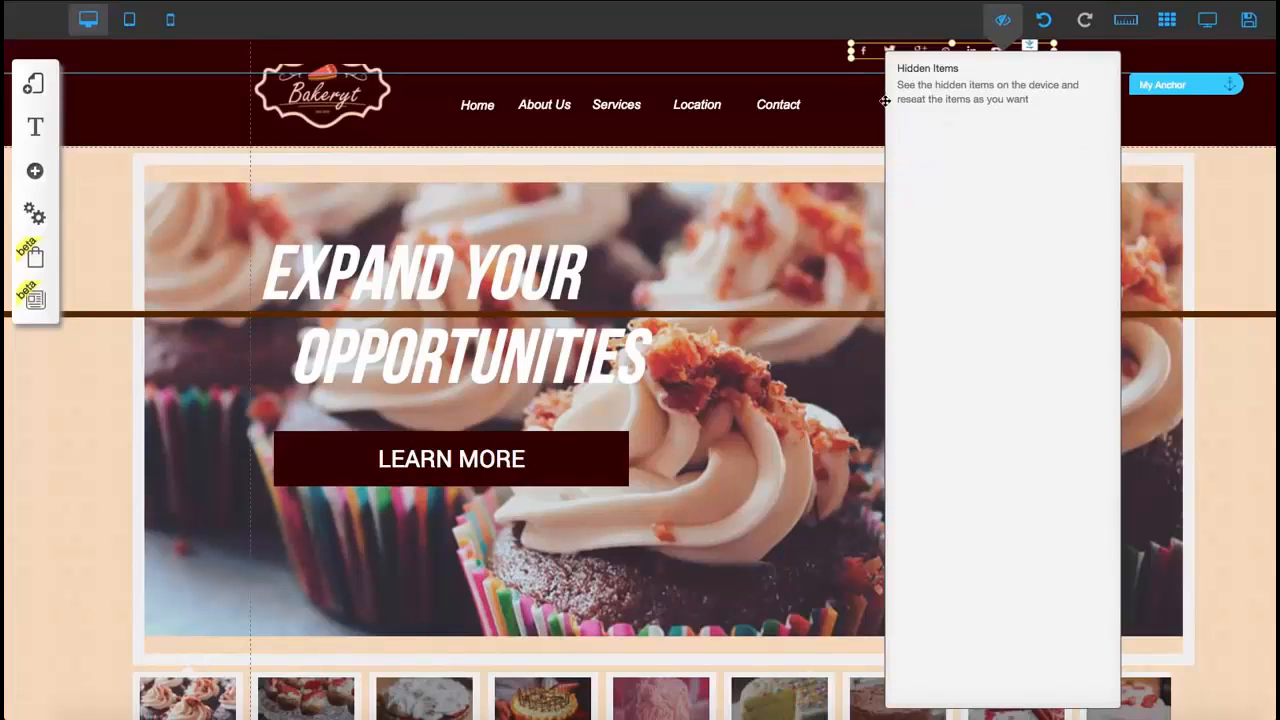
click(1005, 22)
Step: Remove the social media icon box and the thin strip behind it from the header
double_click(1016, 51)
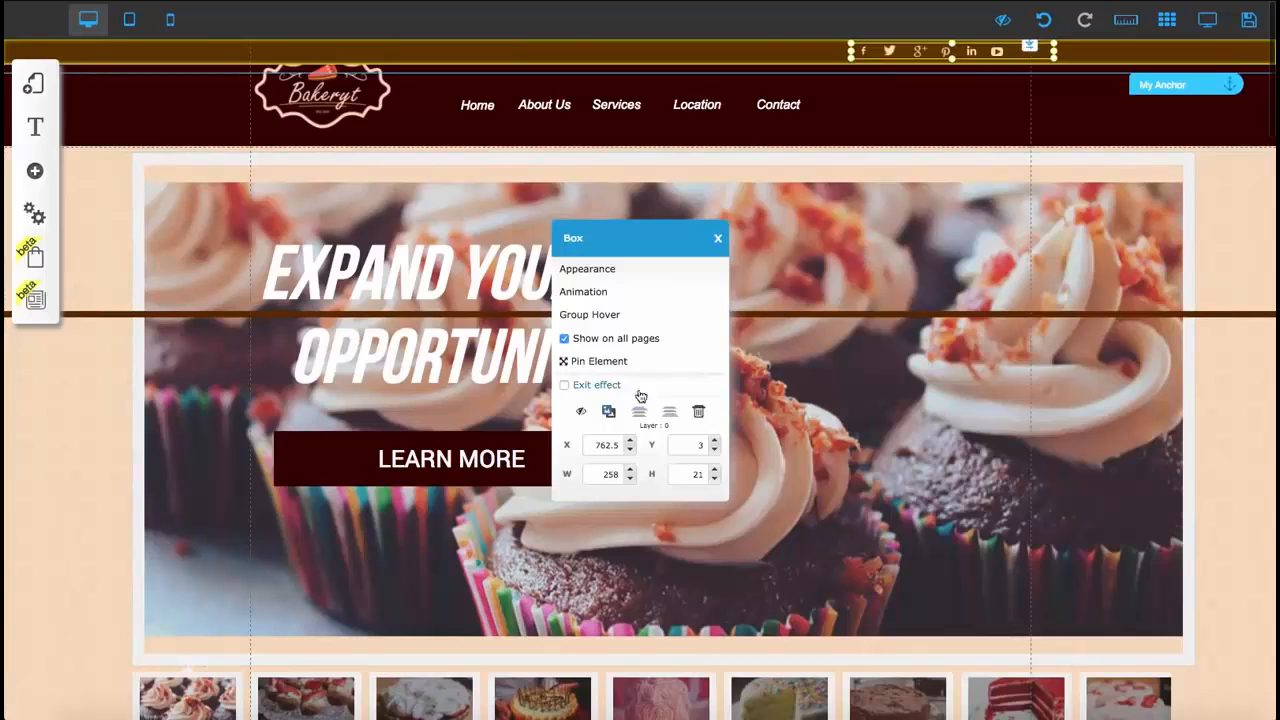
scroll(750, 353, down, 1)
scroll(857, 209, down, 5)
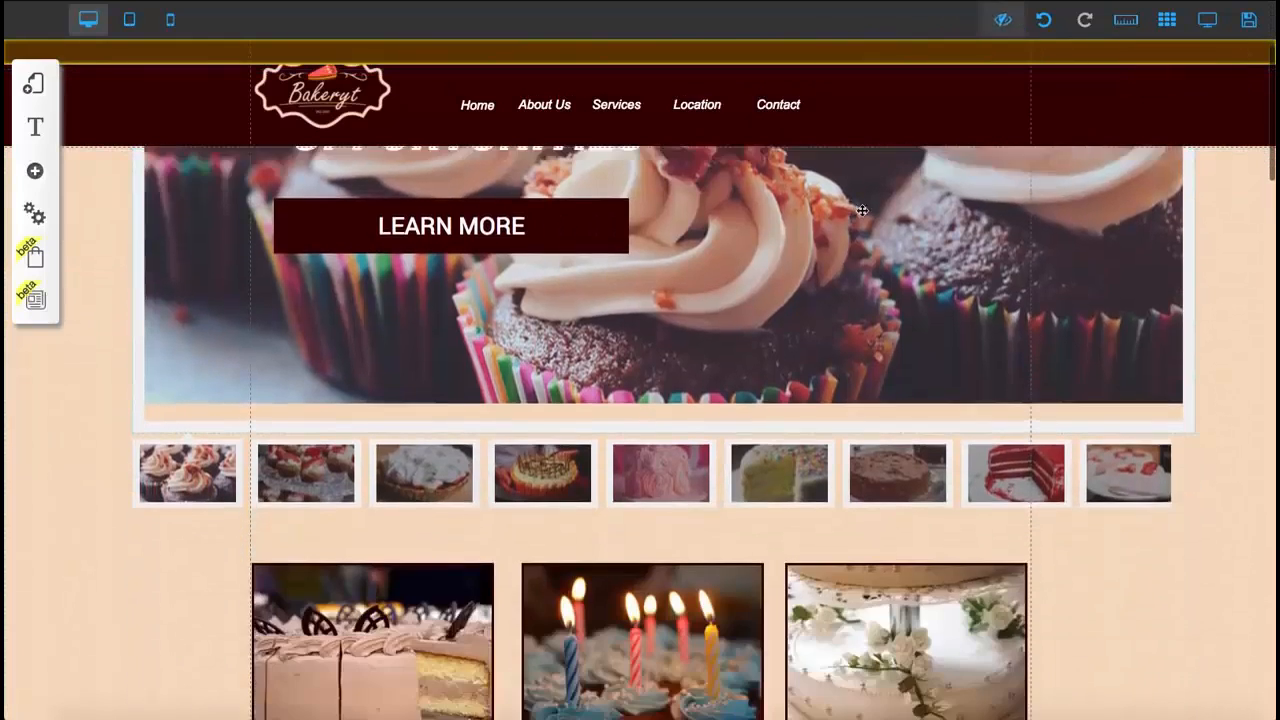
scroll(862, 212, up, 4)
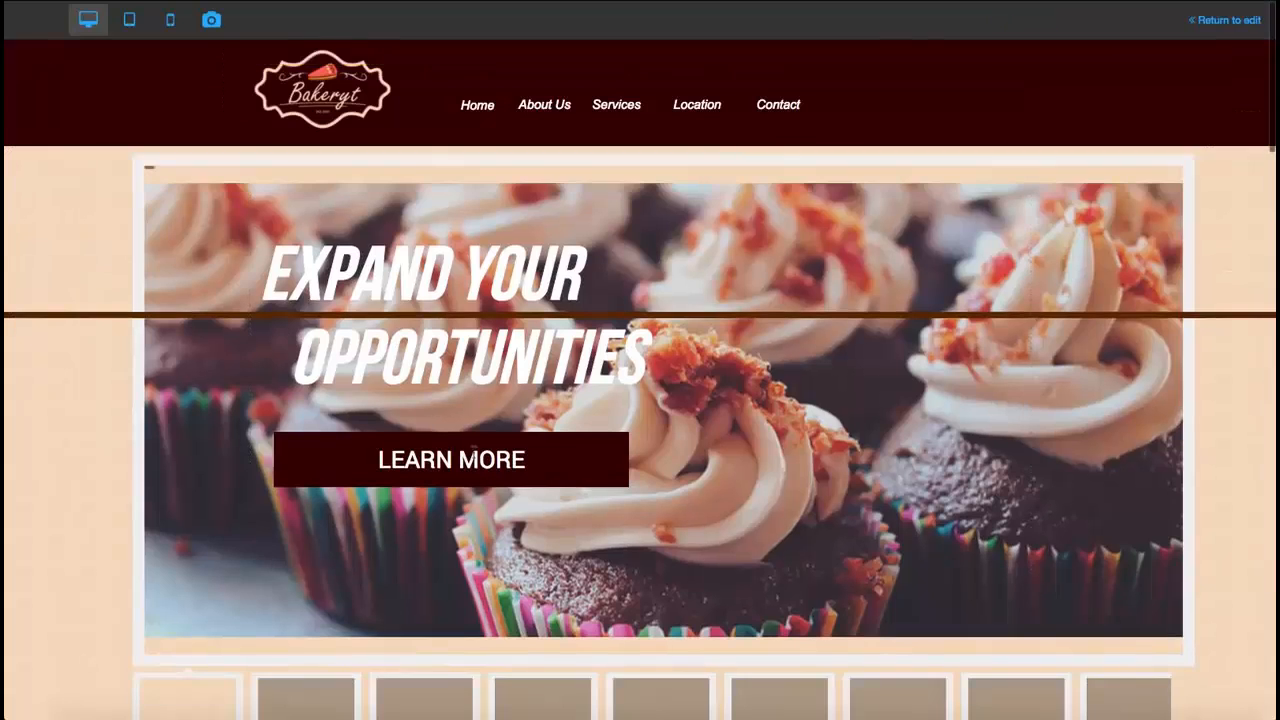
Step: Check in the desktop preview how the fixed header lines up with the Services section, and return to editing
scroll(476, 452, down, 5)
scroll(479, 453, down, 5)
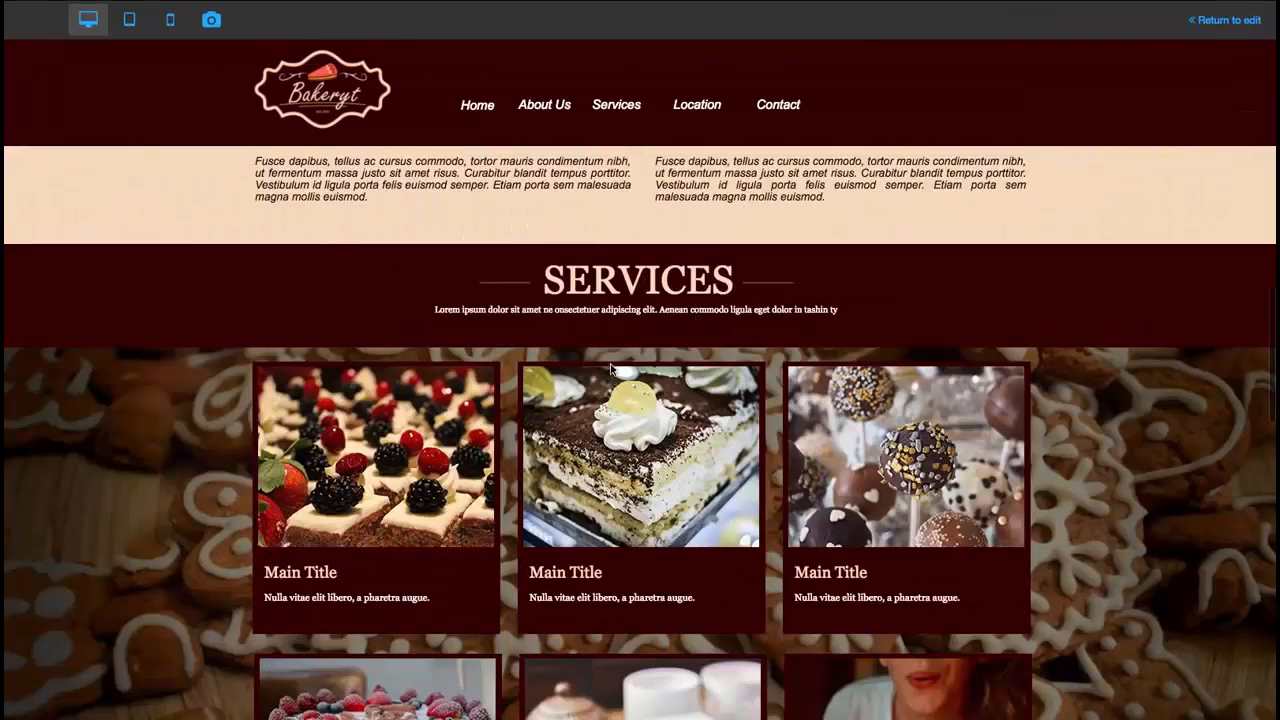
scroll(612, 368, down, 3)
scroll(612, 400, up, 2)
scroll(612, 412, down, 2)
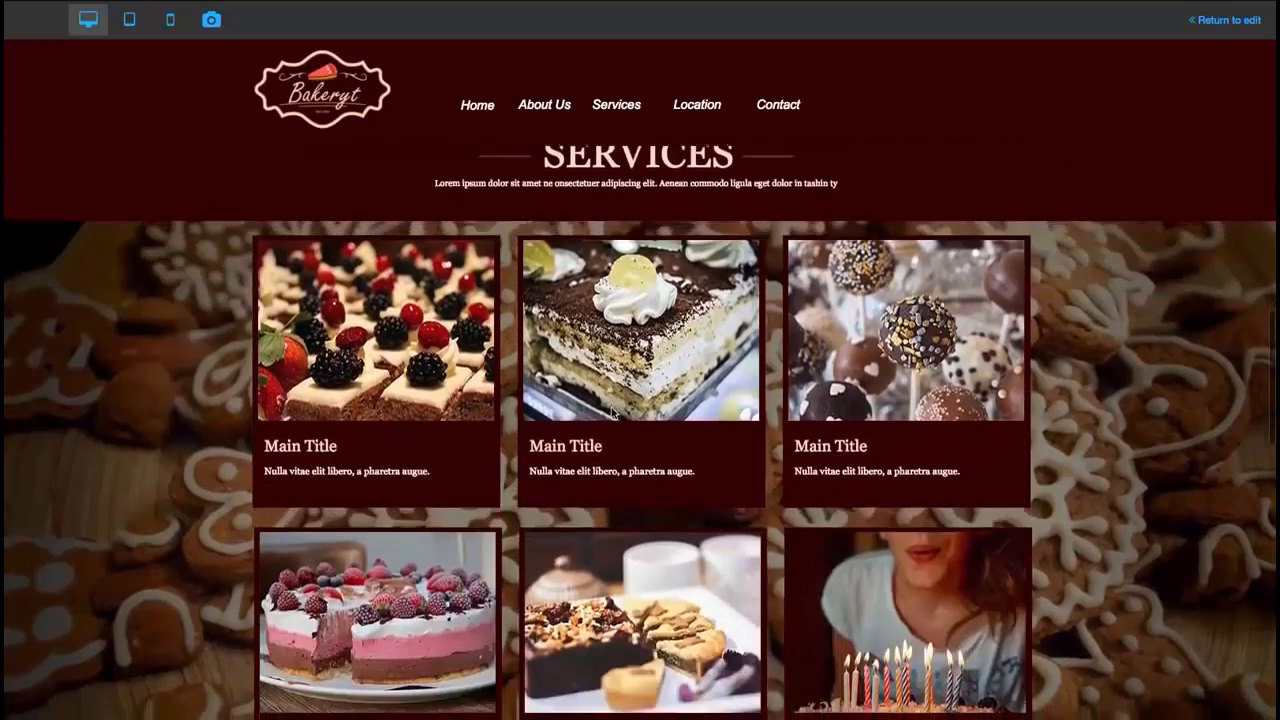
scroll(611, 410, down, 1)
scroll(610, 409, up, 2)
scroll(610, 409, down, 1)
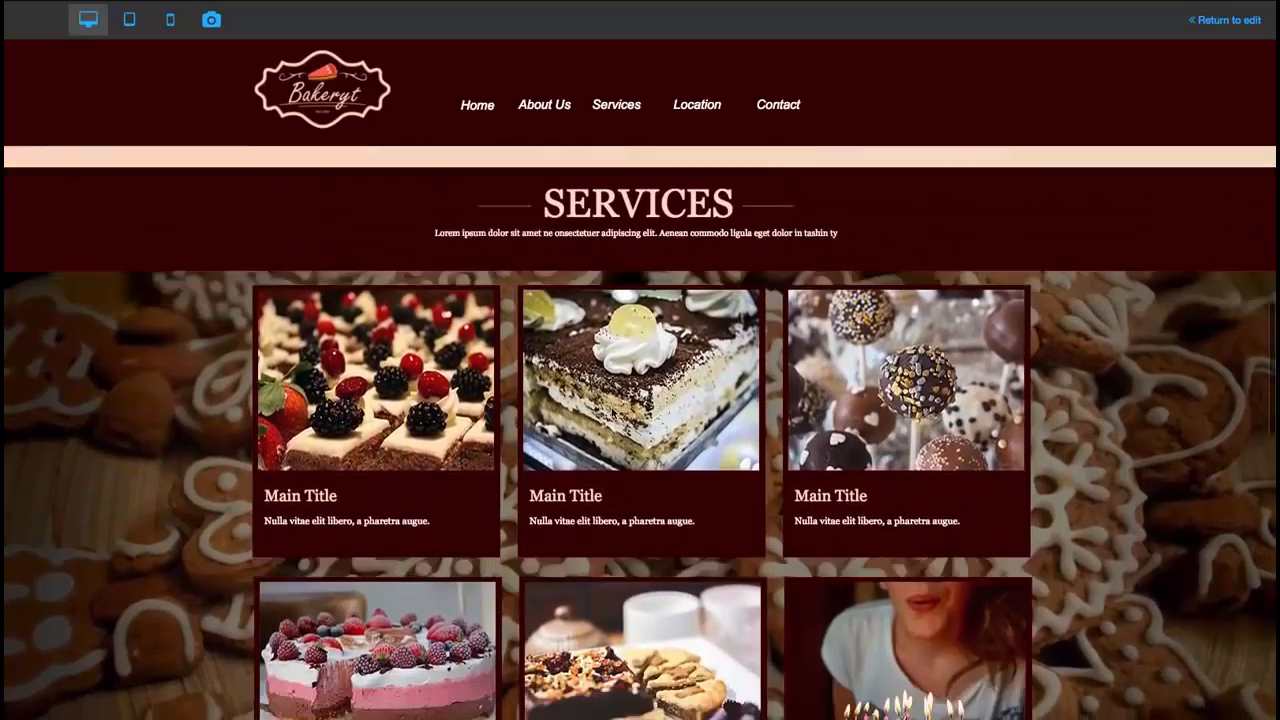
scroll(612, 410, down, 1)
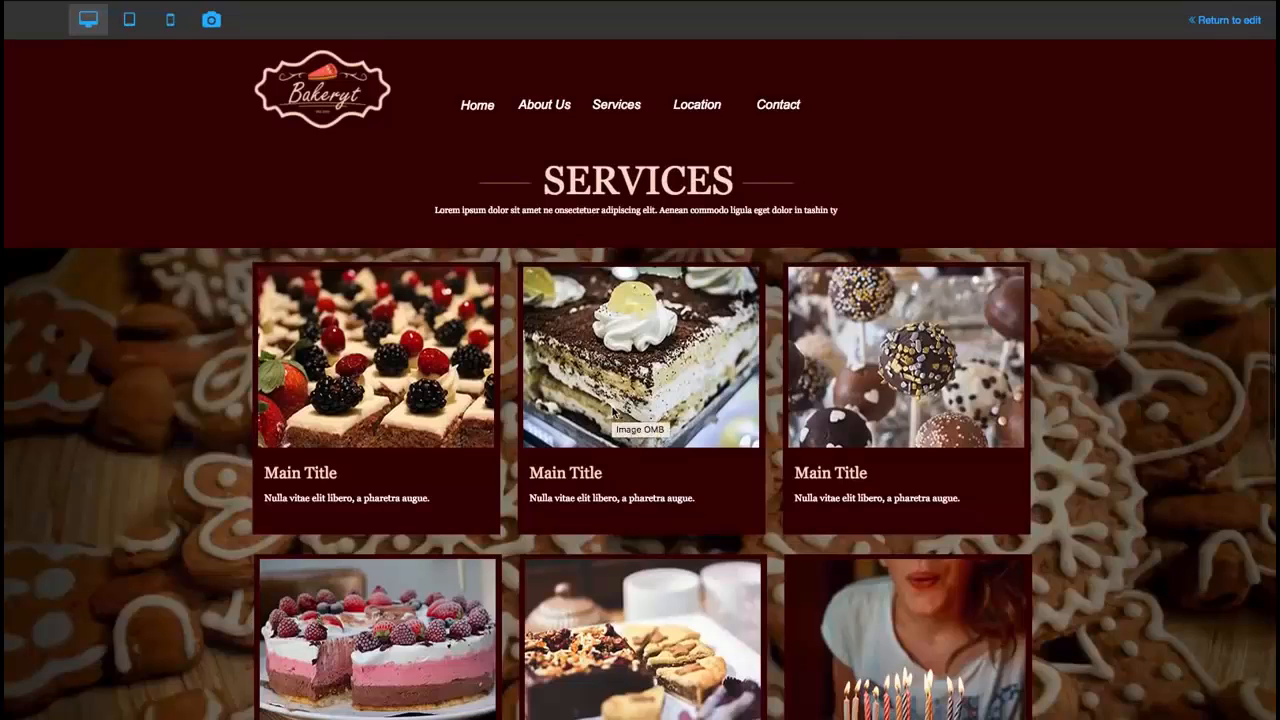
scroll(614, 412, up, 2)
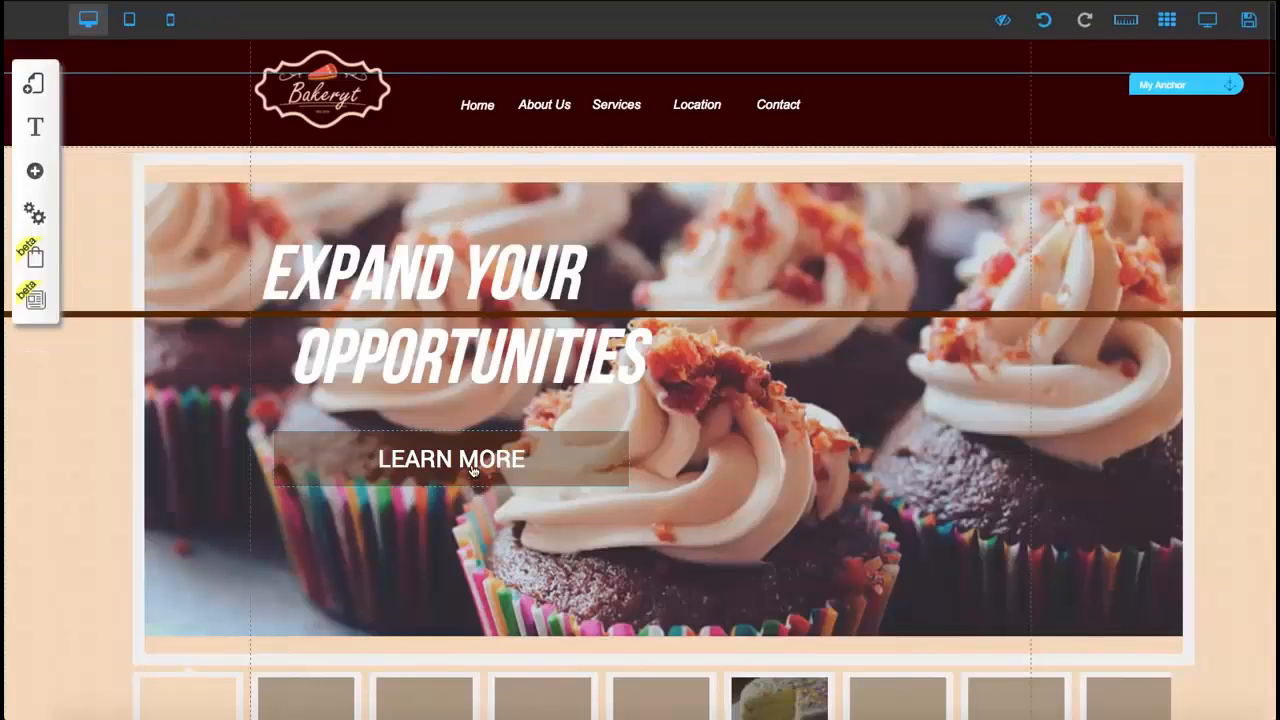
Step: Move the anchor above the Services section slightly lower, across the closing lines of the About Us text
scroll(460, 375, down, 2)
scroll(467, 385, down, 10)
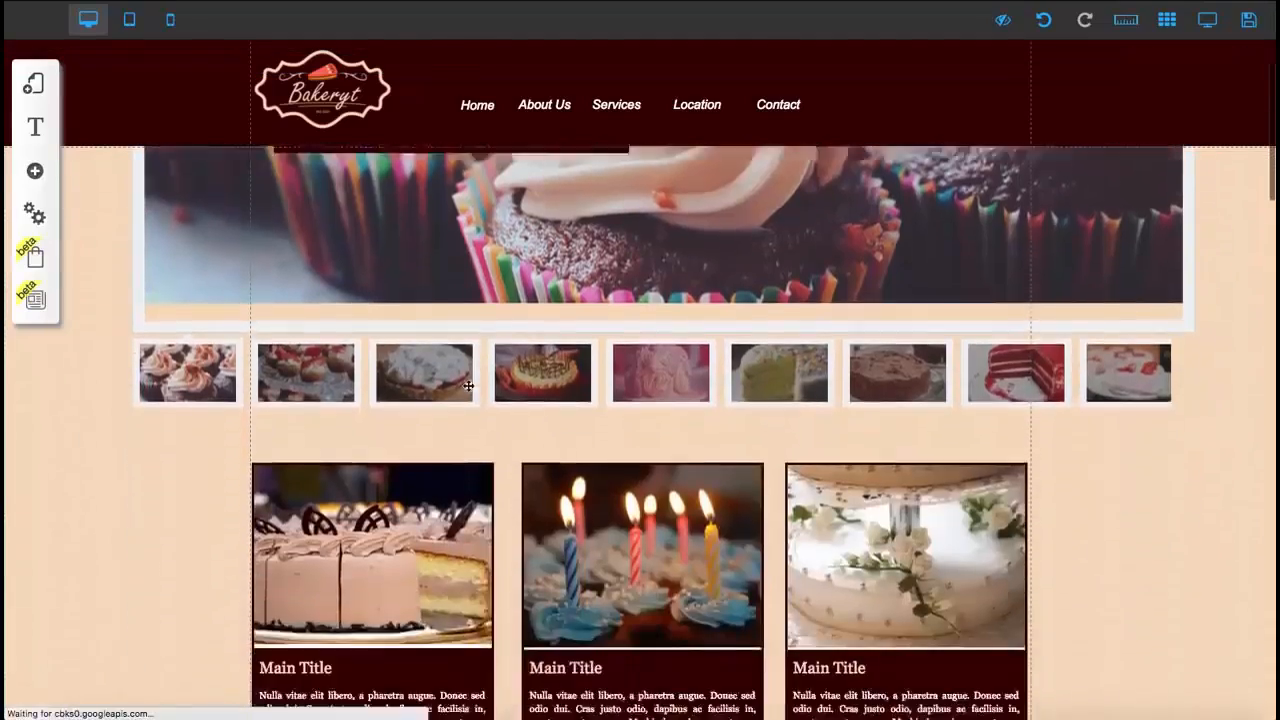
scroll(467, 385, down, 5)
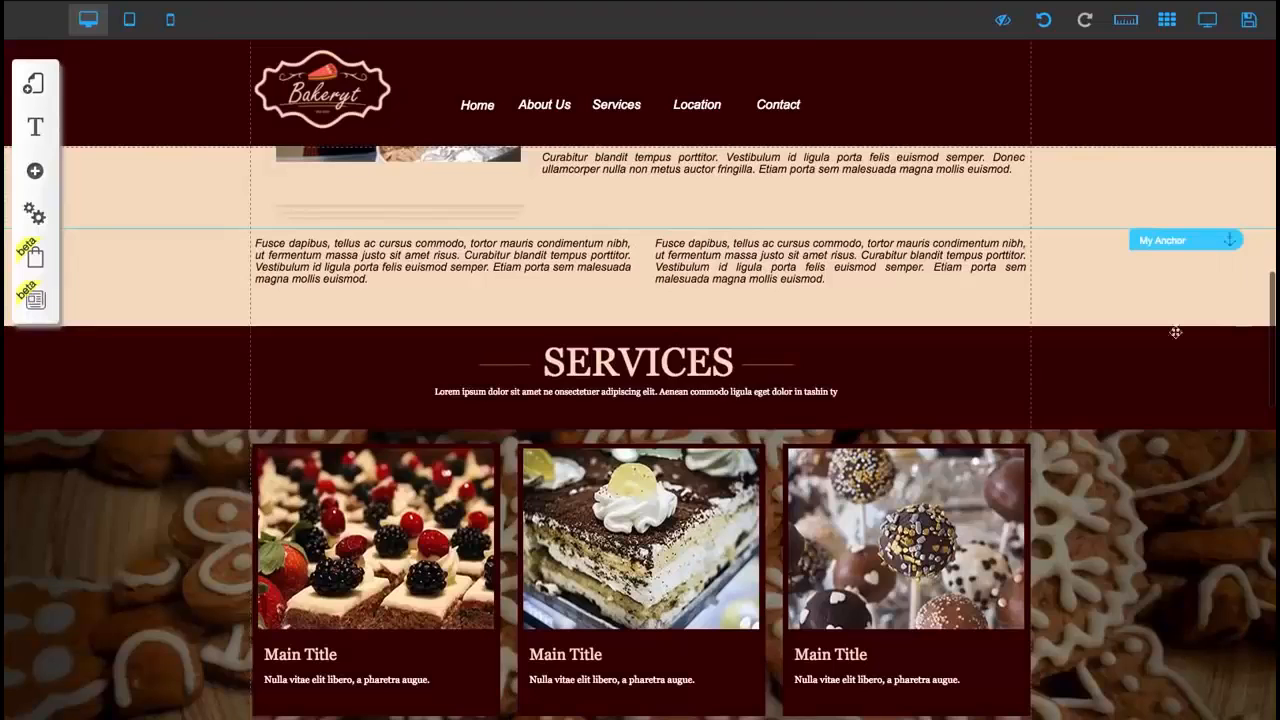
scroll(1079, 188, down, 1)
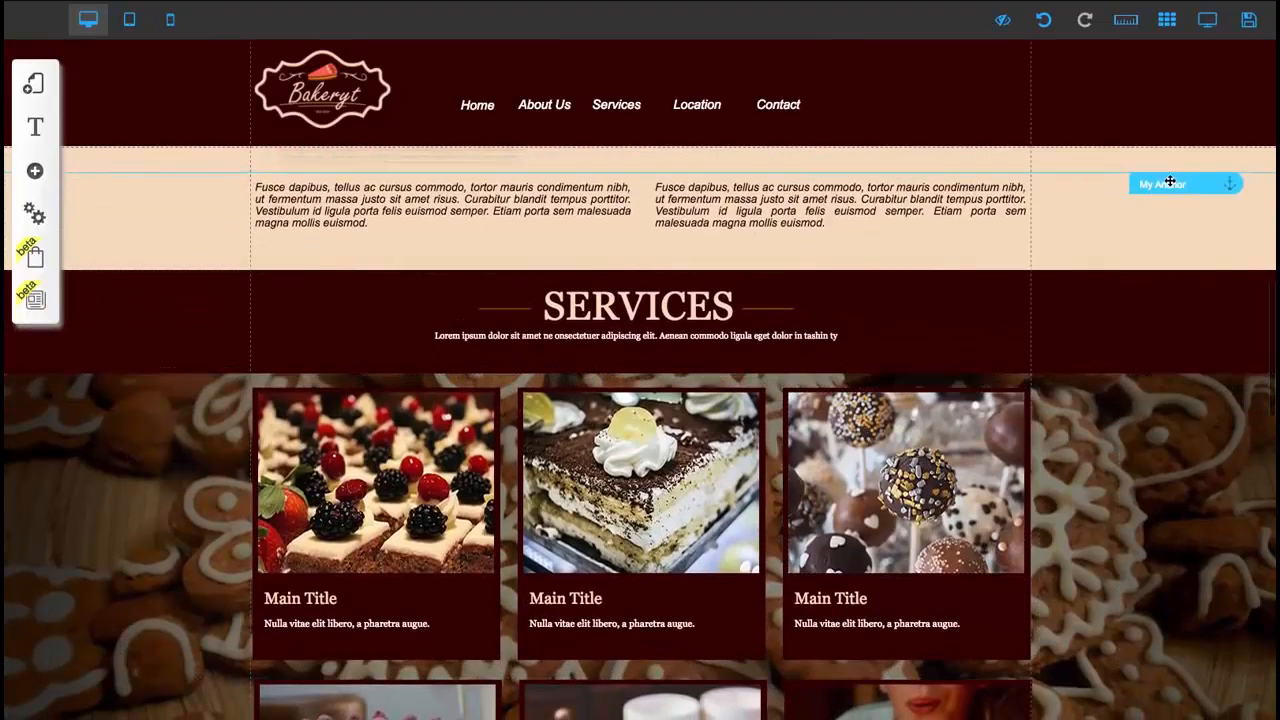
drag(1170, 182, 1147, 223)
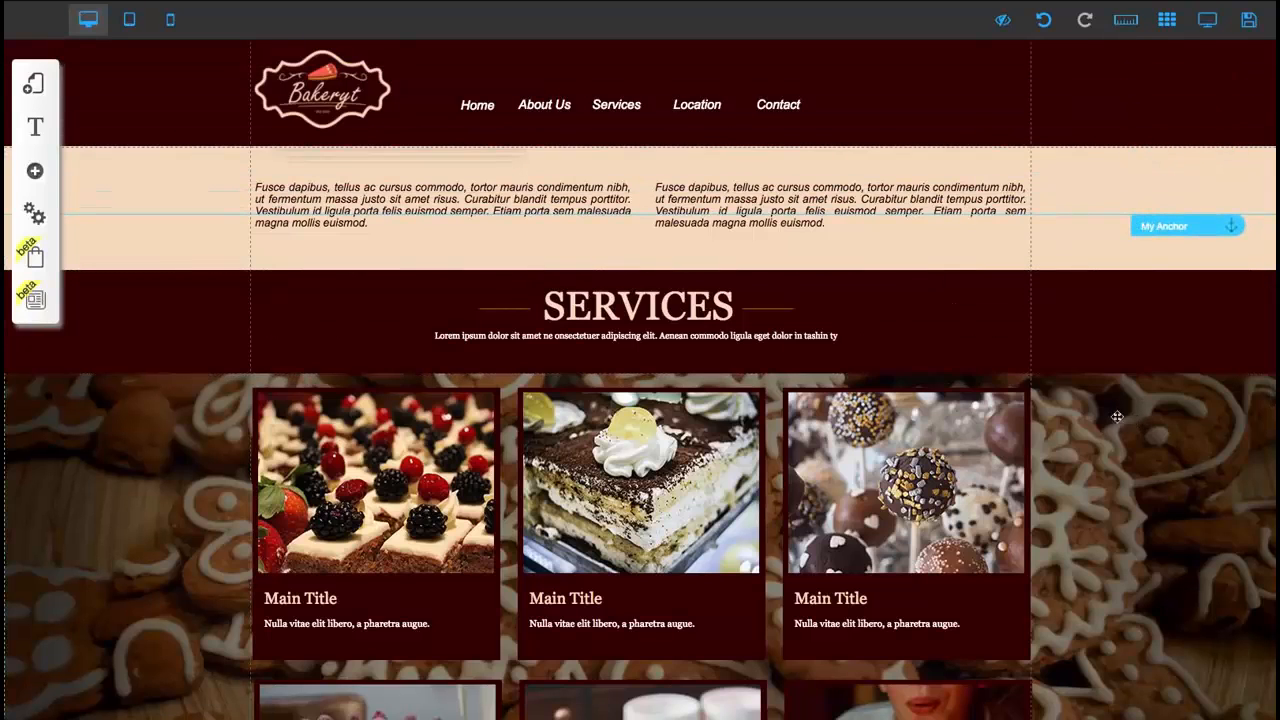
Step: Examine how the moved anchor and the Services heading line up with the fixed header, compared with the page top and About Us
scroll(1115, 414, down, 2)
scroll(1115, 414, down, 1)
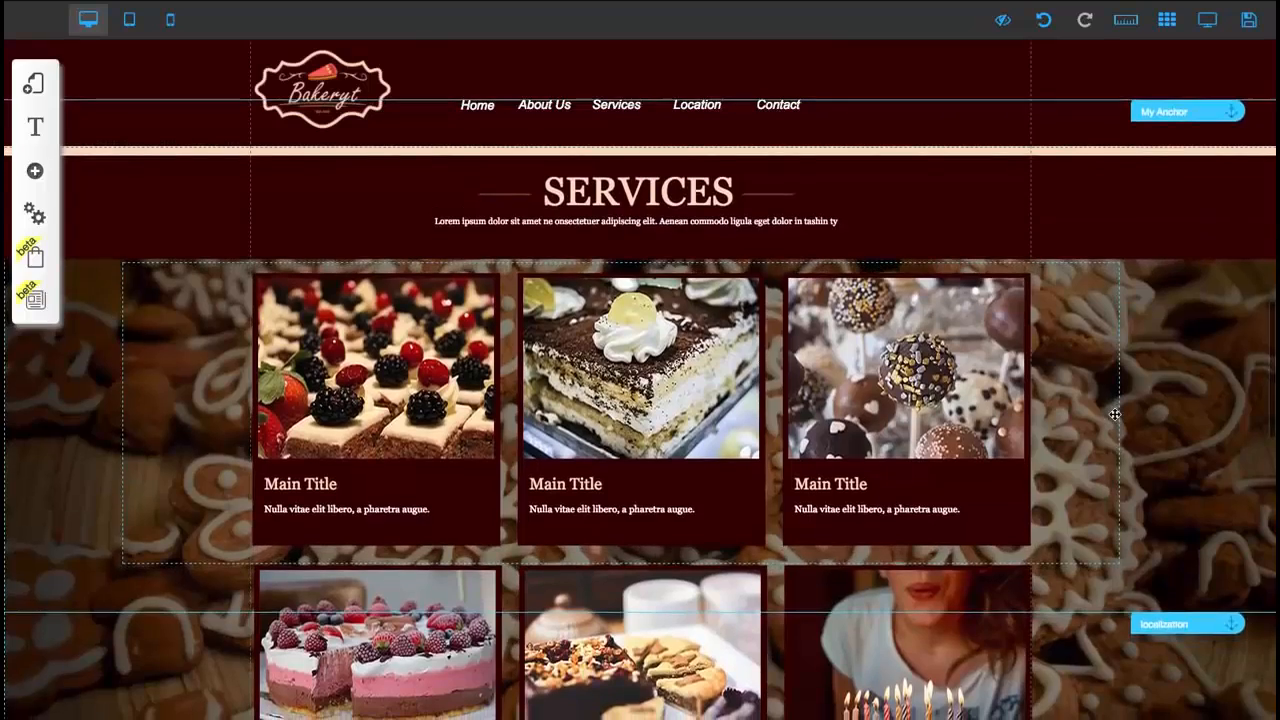
scroll(1115, 414, up, 1)
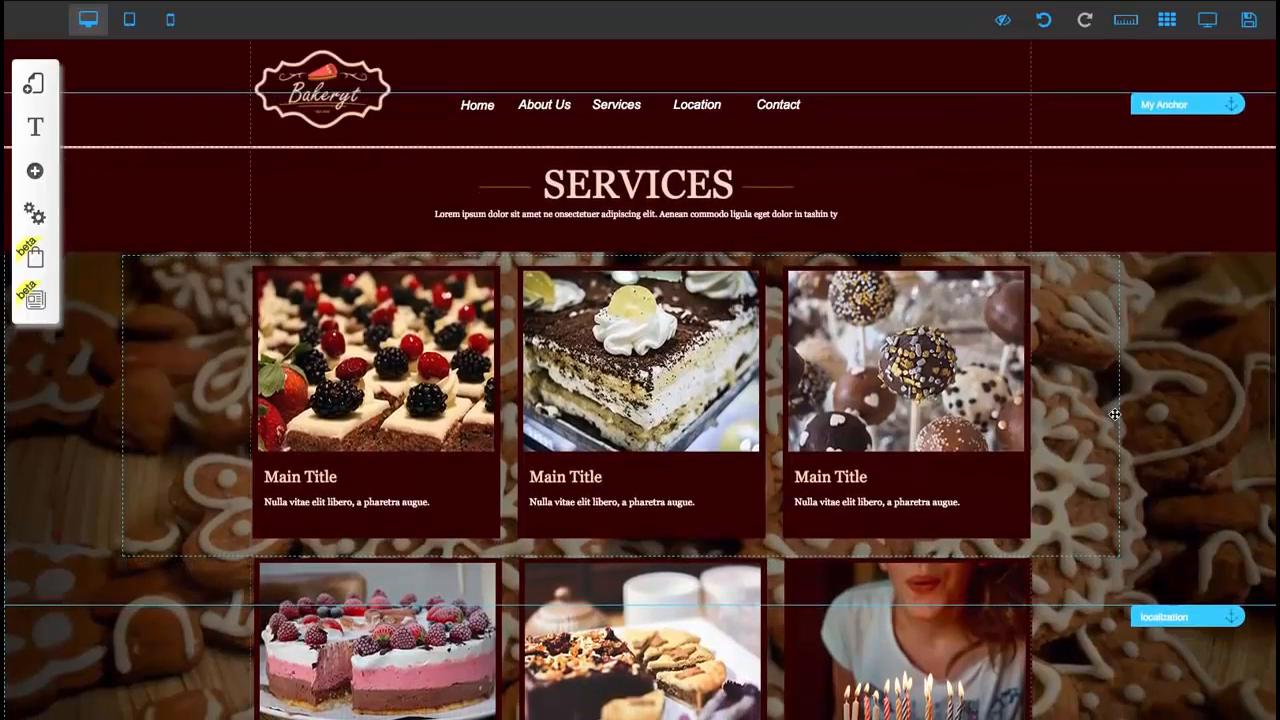
scroll(1115, 414, down, 1)
scroll(1115, 414, up, 2)
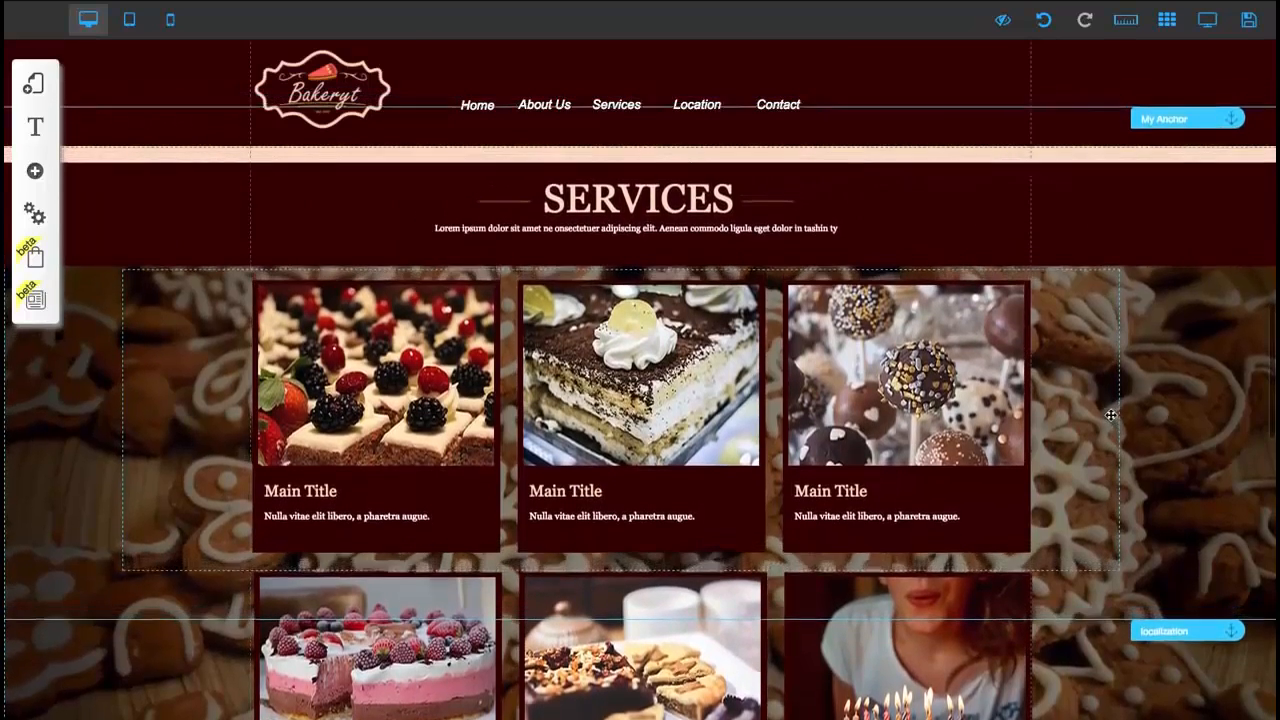
scroll(911, 86, up, 10)
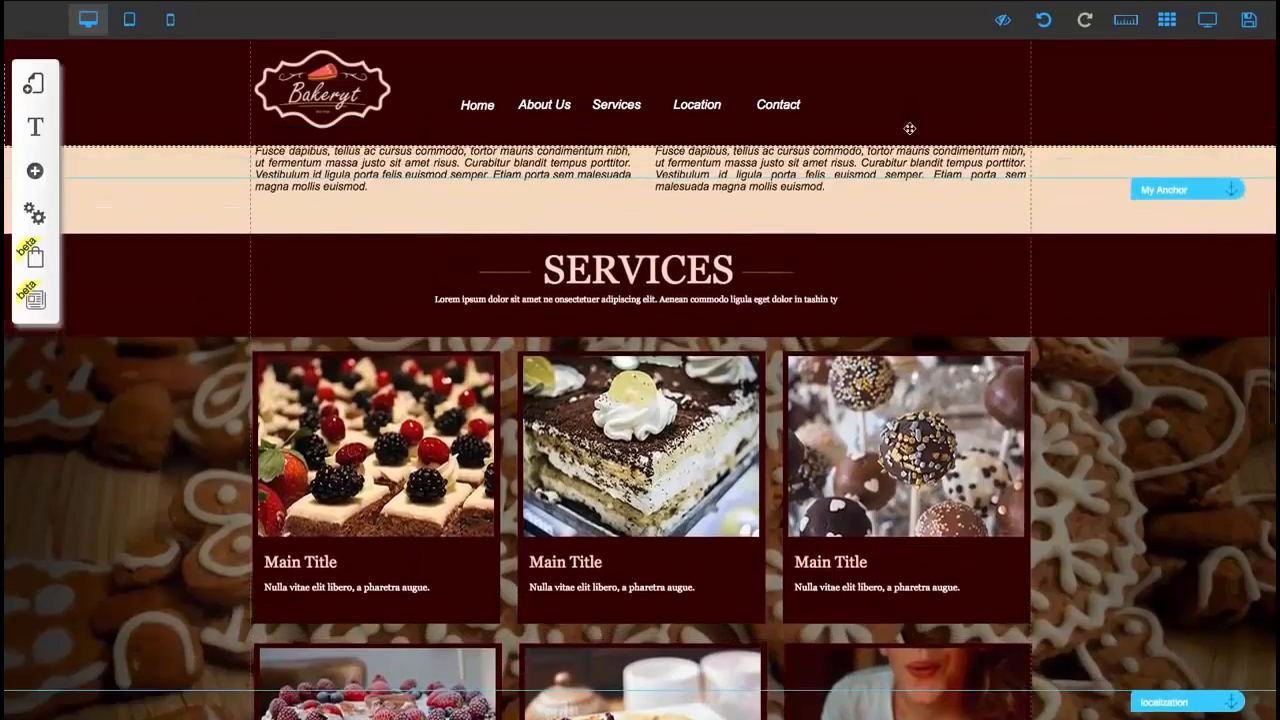
scroll(910, 128, up, 8)
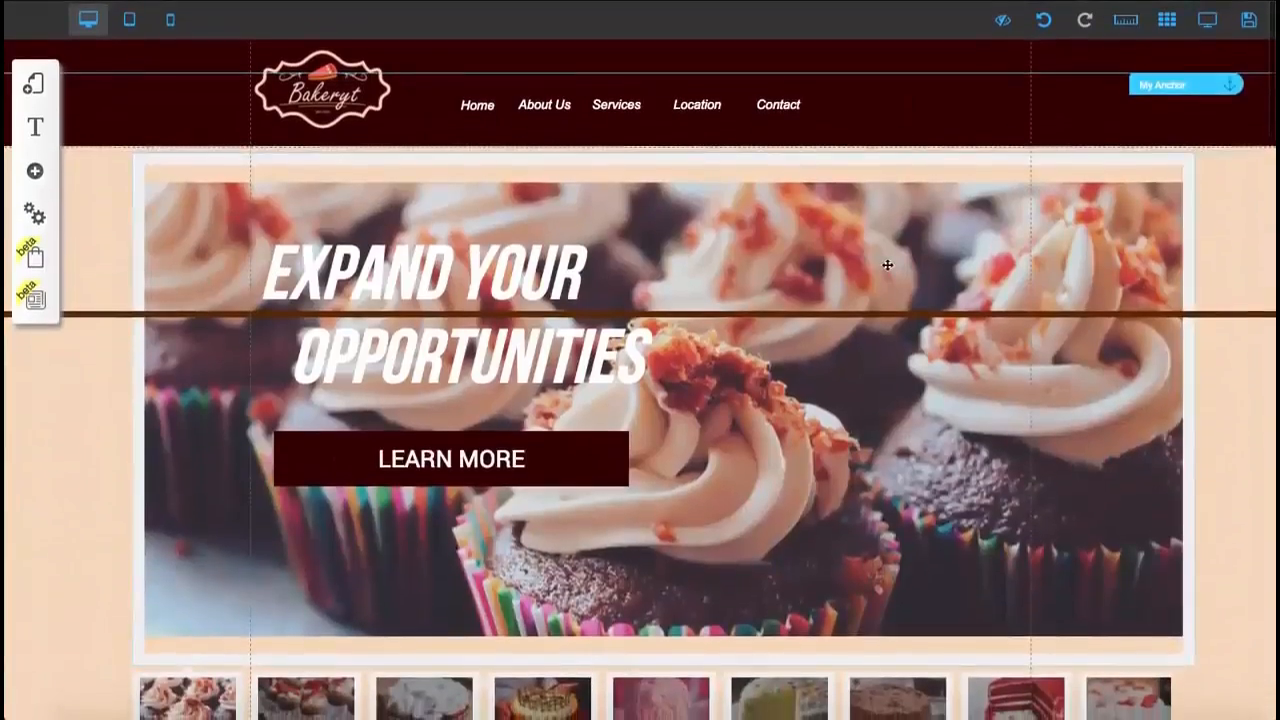
scroll(884, 265, down, 10)
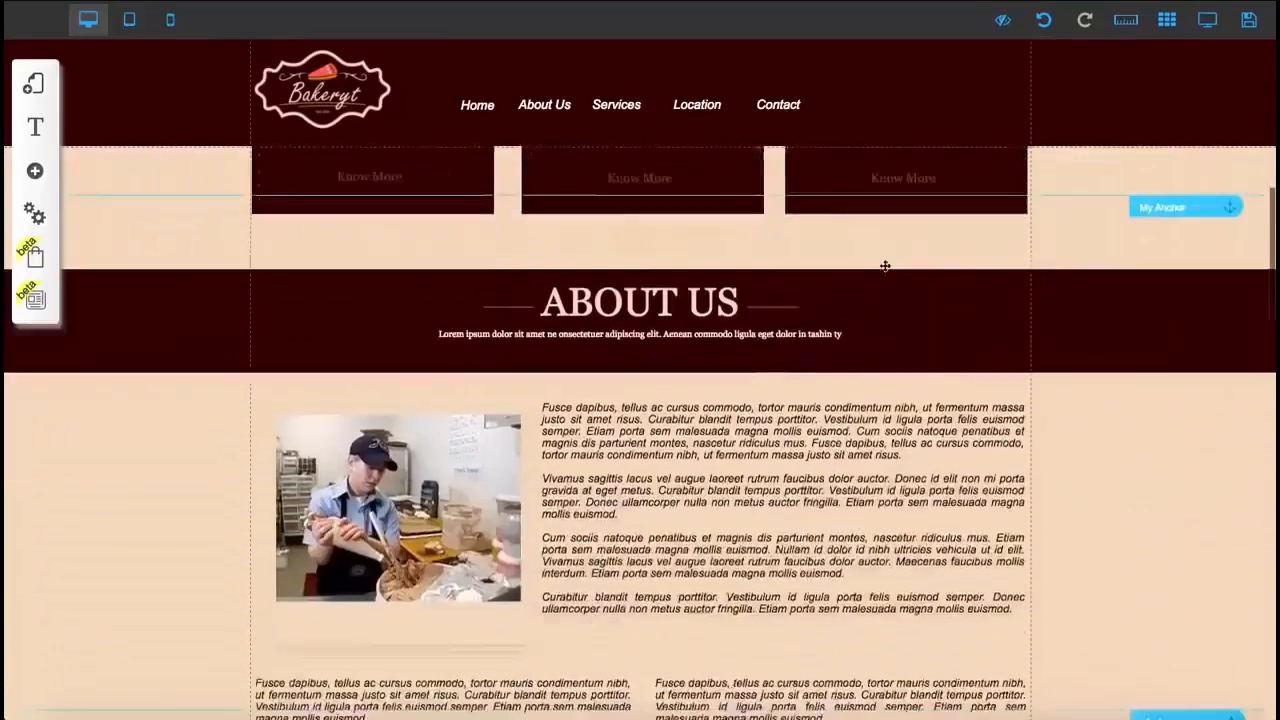
scroll(886, 266, up, 4)
scroll(885, 272, up, 5)
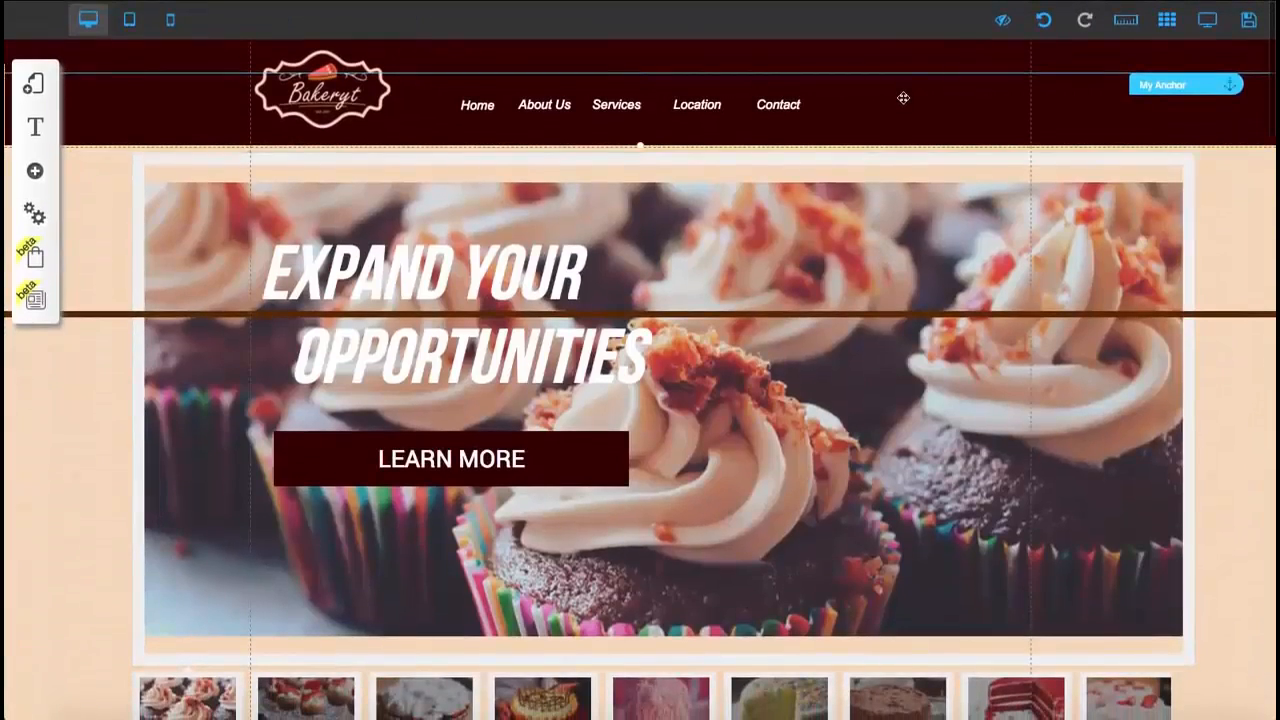
Step: Turn off the header's Fixed on page option, check how the page scrolls without it, and turn the option back on
click(903, 98)
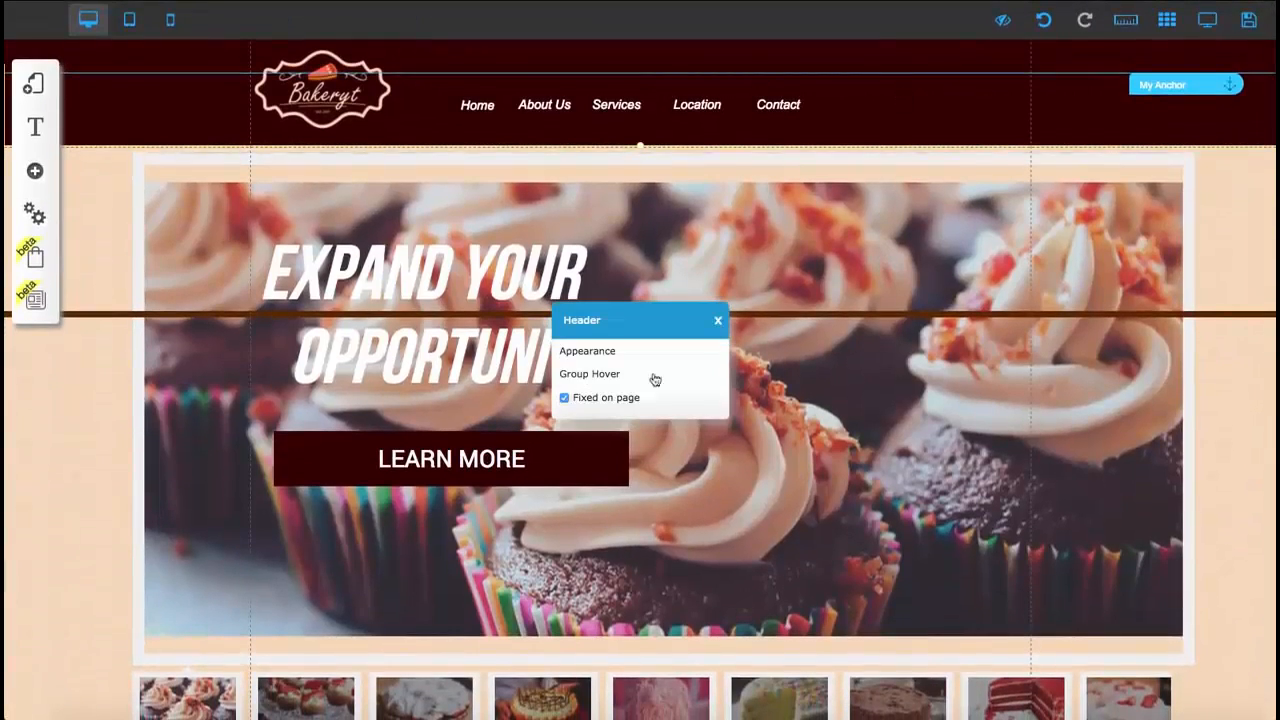
click(564, 397)
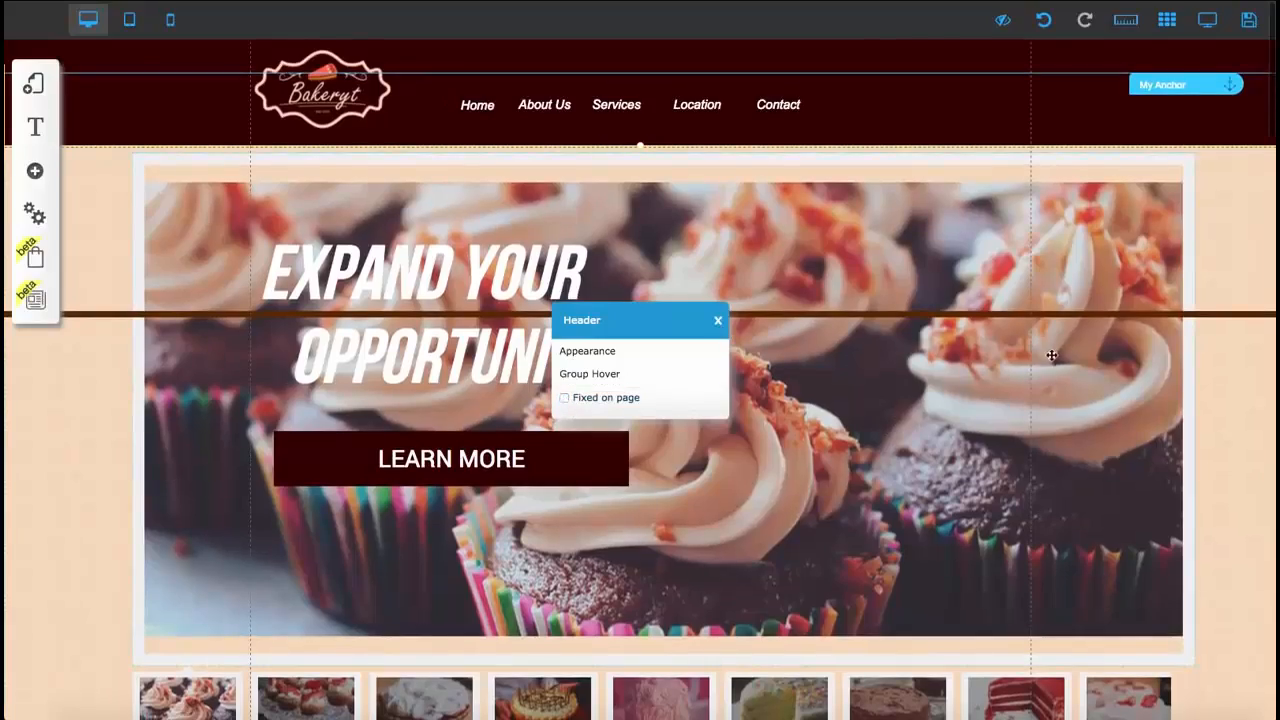
scroll(1052, 355, down, 5)
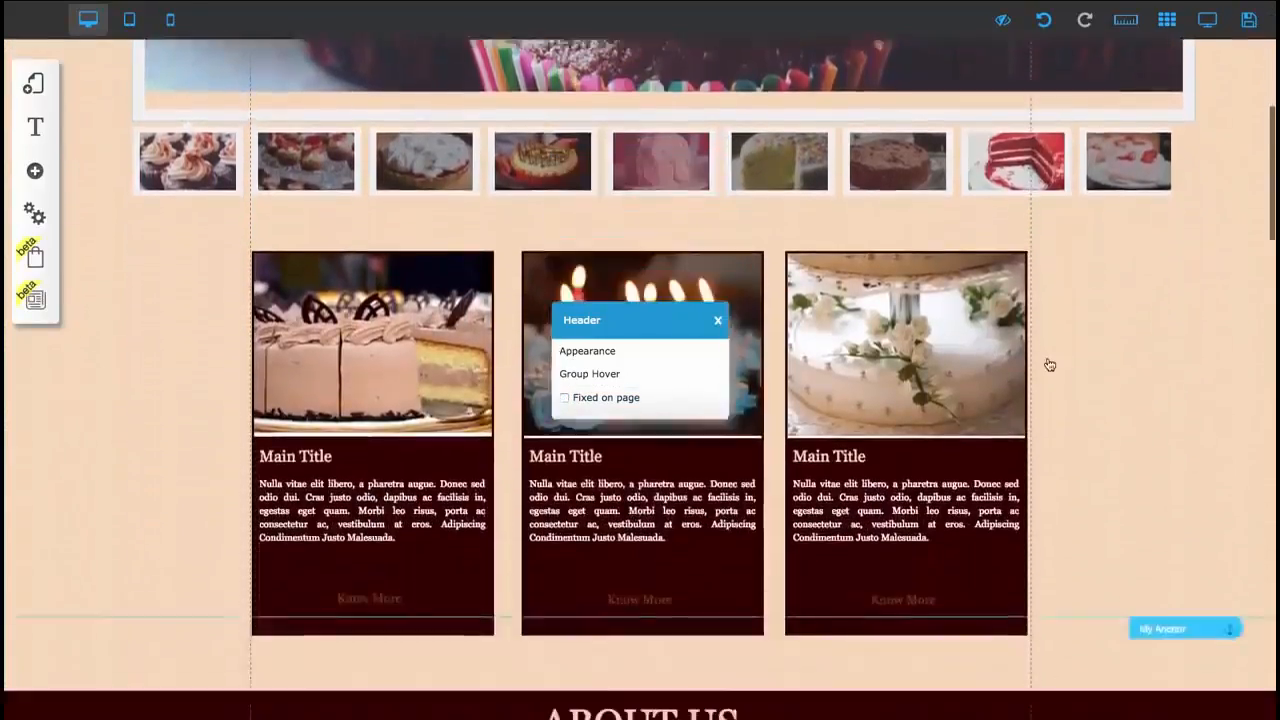
scroll(1050, 364, down, 7)
scroll(1050, 364, up, 12)
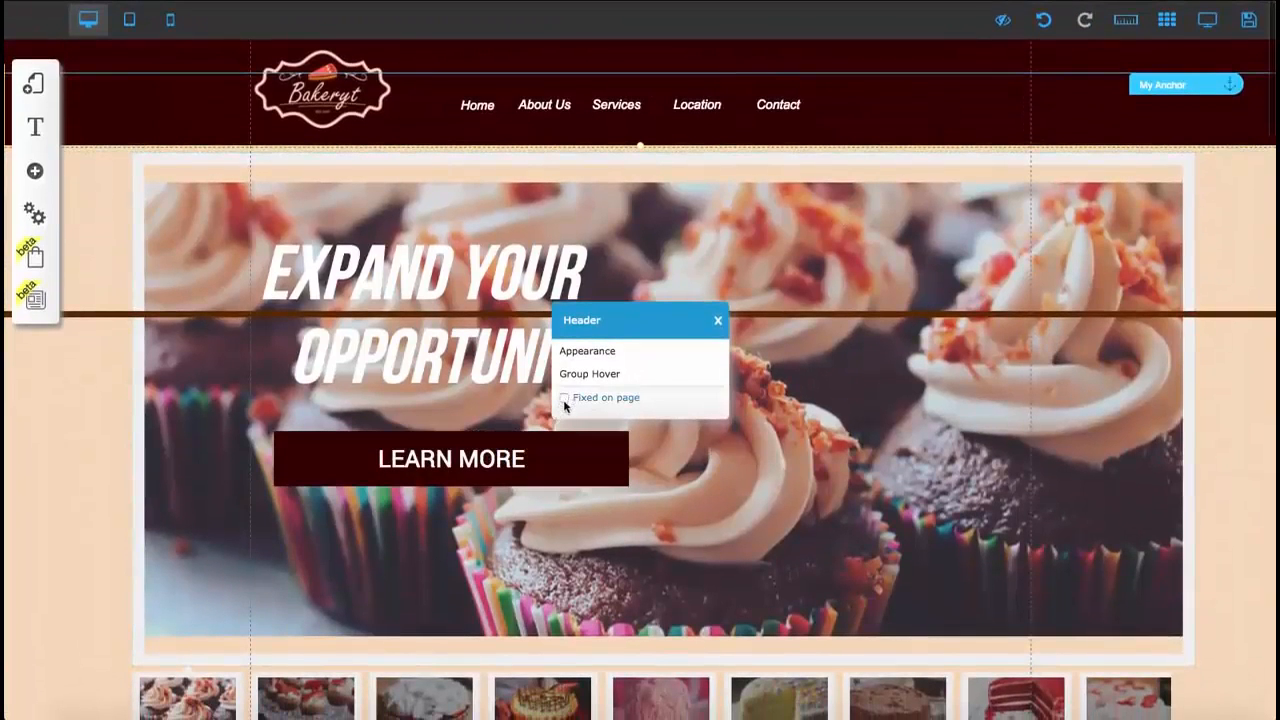
click(719, 321)
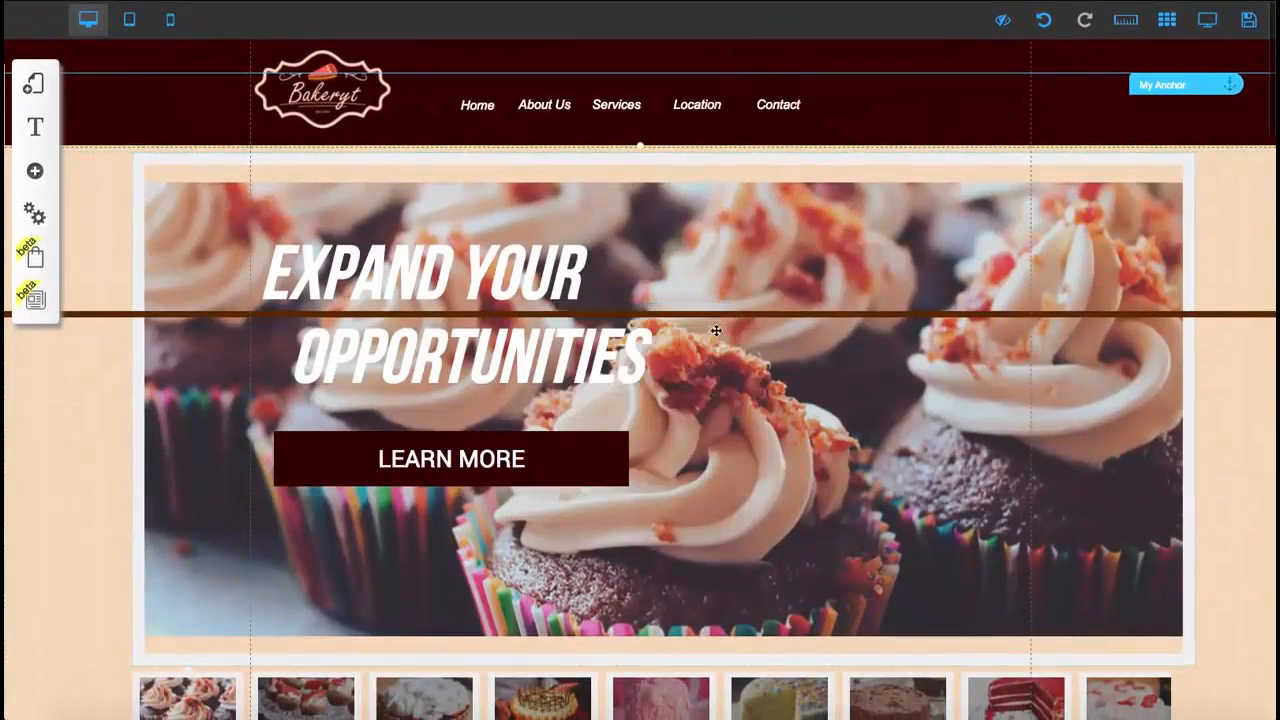
Step: Move the Services anchor up to the lower part of the About Us photo, above the two text columns
scroll(737, 400, down, 3)
scroll(736, 400, down, 7)
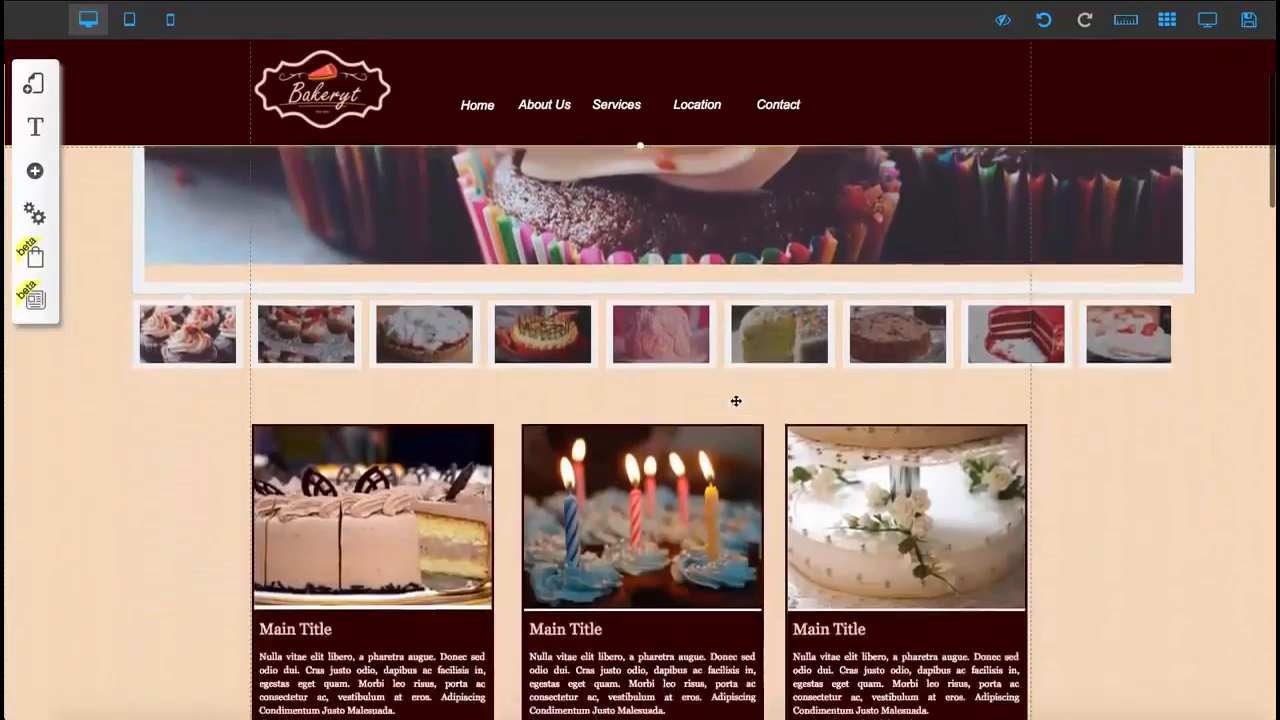
scroll(736, 399, down, 9)
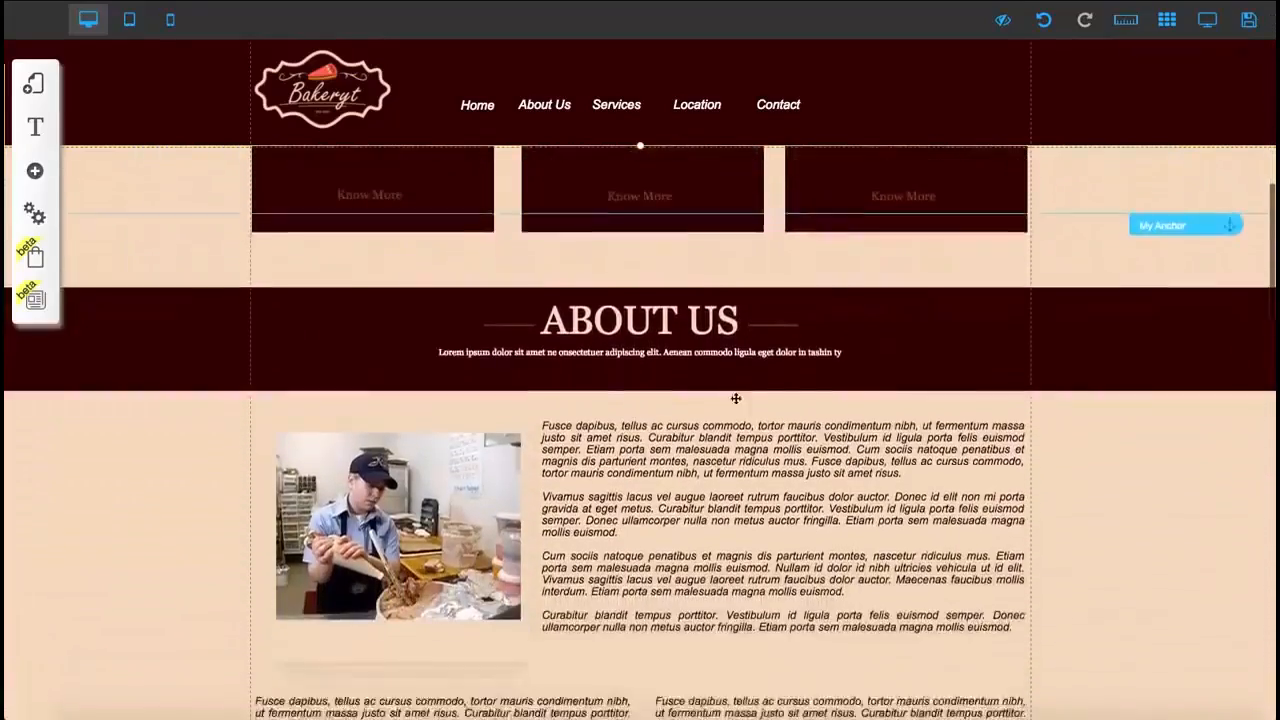
scroll(739, 399, up, 2)
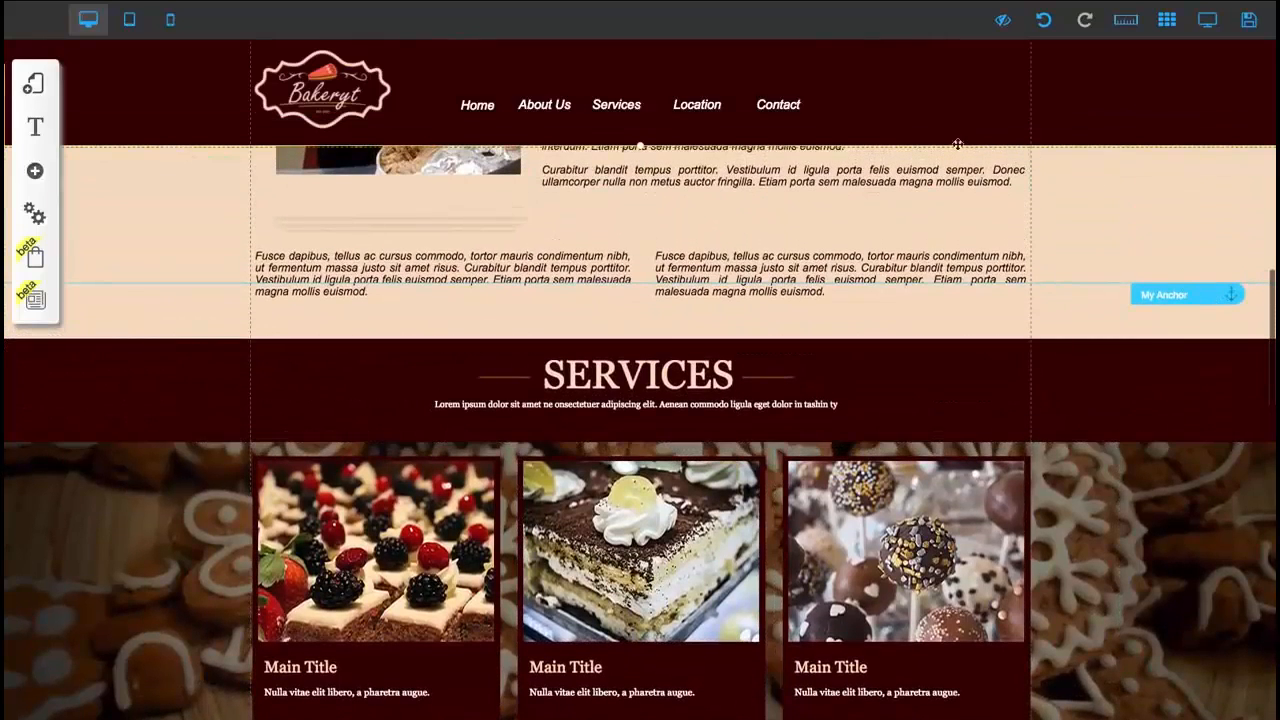
mouse_move(1174, 300)
mouse_down()
mouse_move(1157, 50)
mouse_move(1157, 167)
mouse_up()
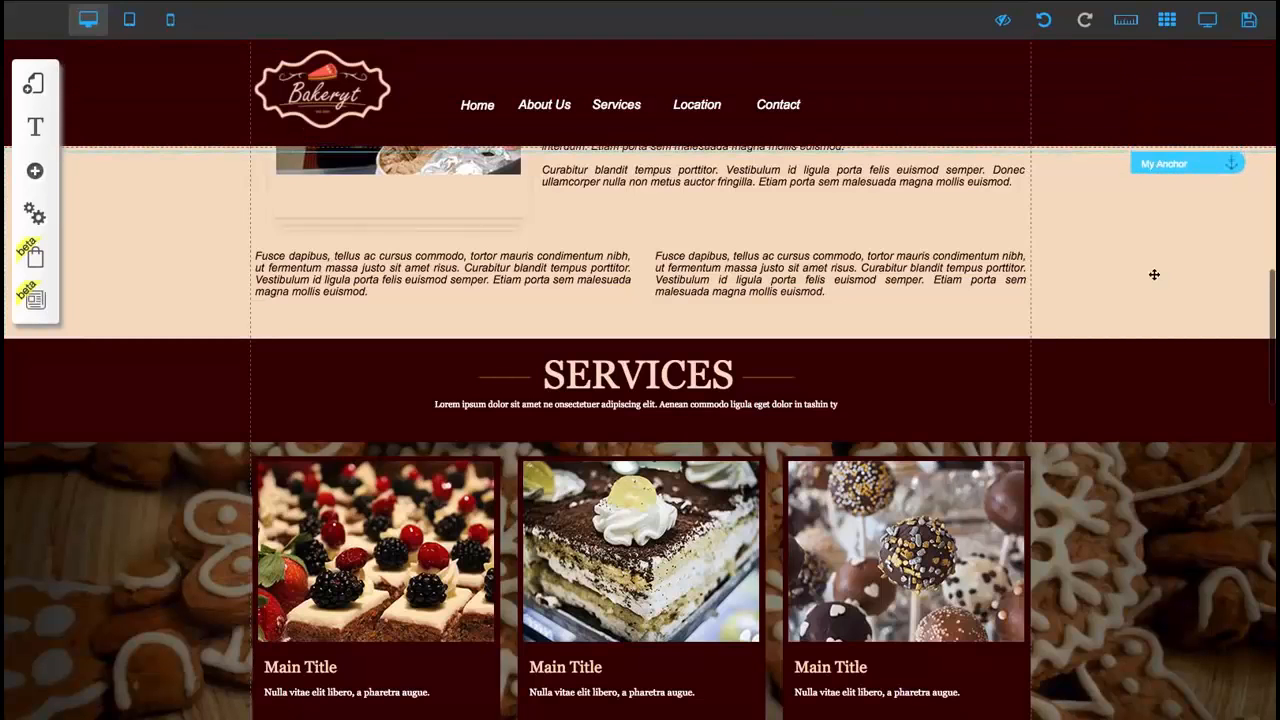
Step: Lower the Services anchor to the fixed header's lower edge, with the Services heading directly beneath the header
scroll(1154, 275, down, 2)
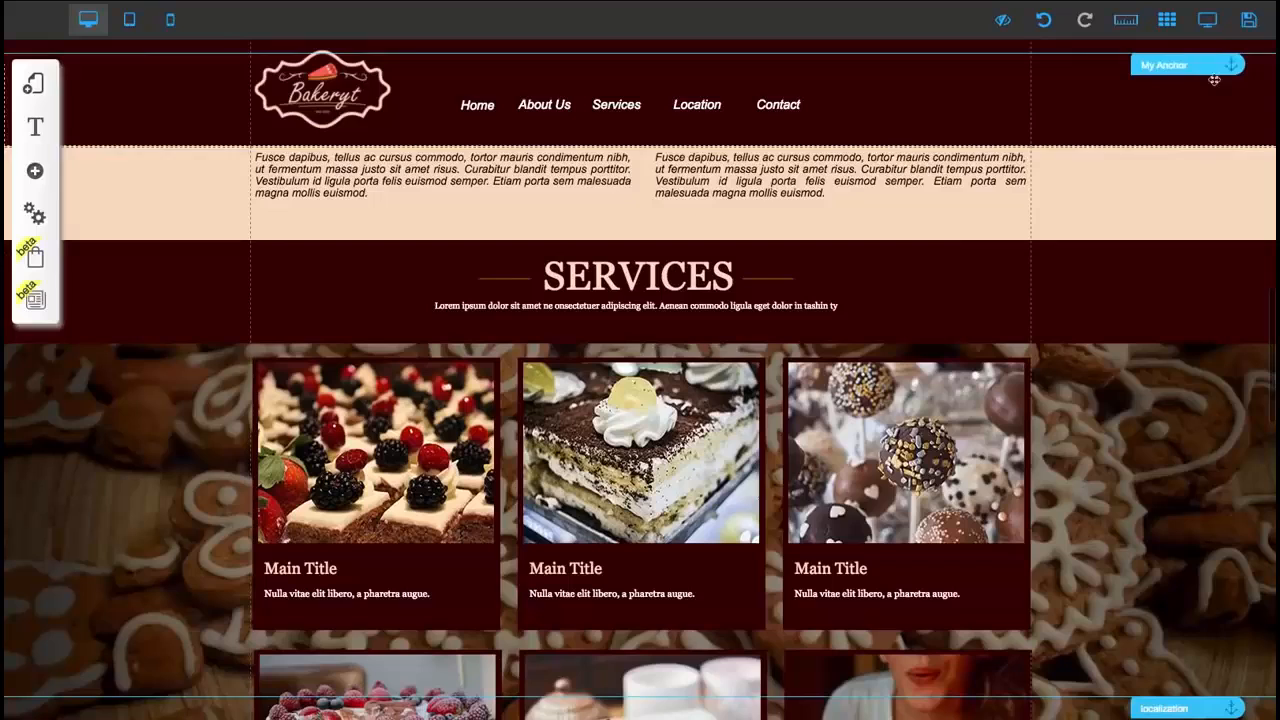
drag(1200, 72, 1188, 234)
scroll(1180, 350, down, 2)
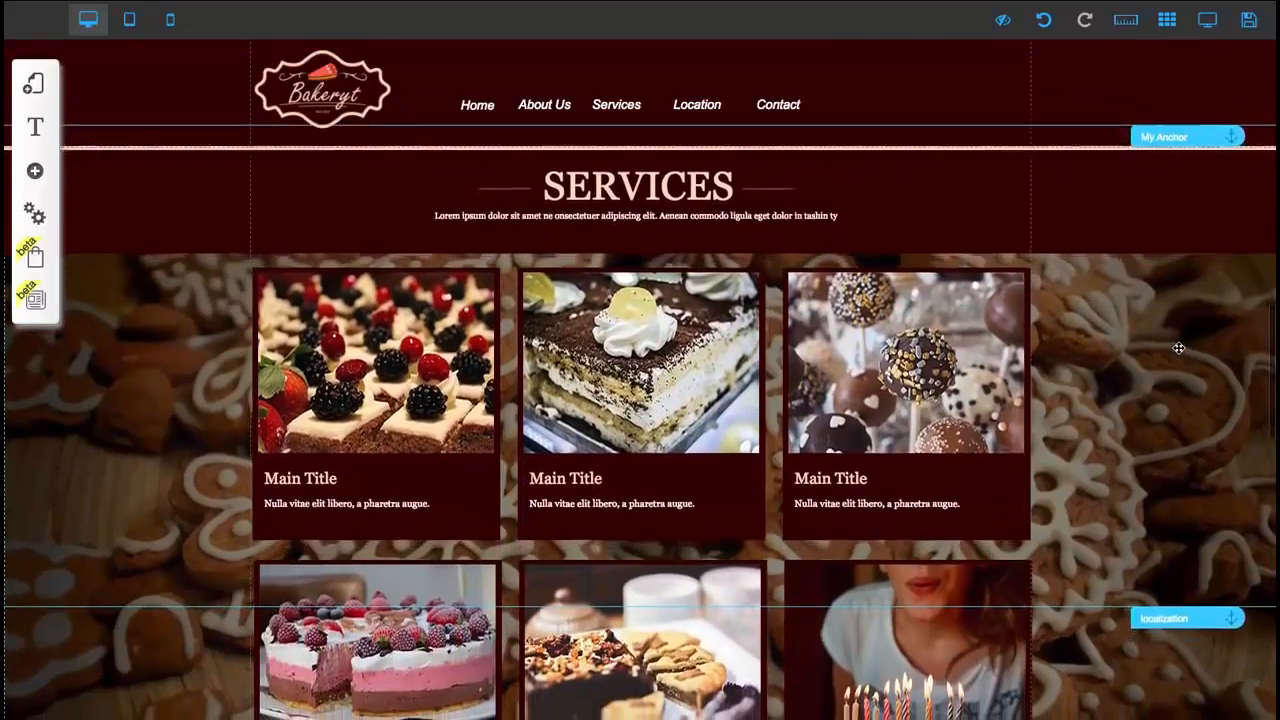
scroll(1179, 347, down, 1)
scroll(1179, 342, up, 1)
scroll(1179, 293, down, 1)
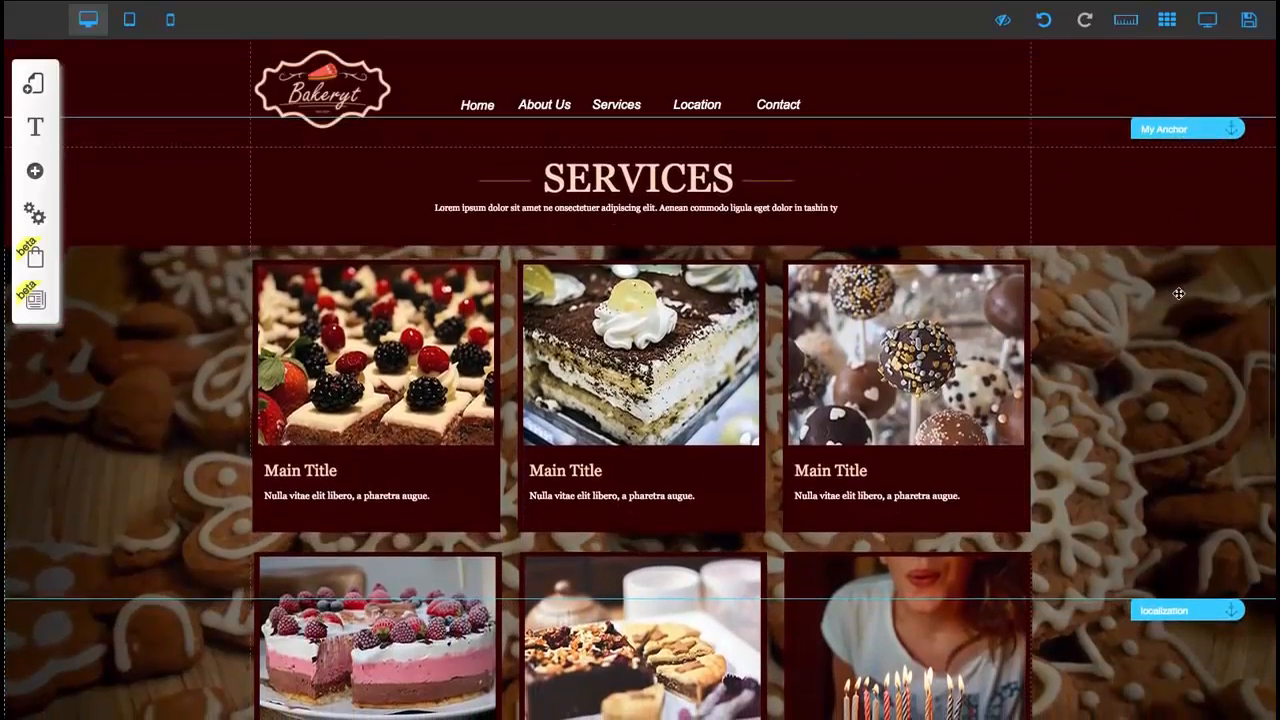
scroll(1179, 293, up, 1)
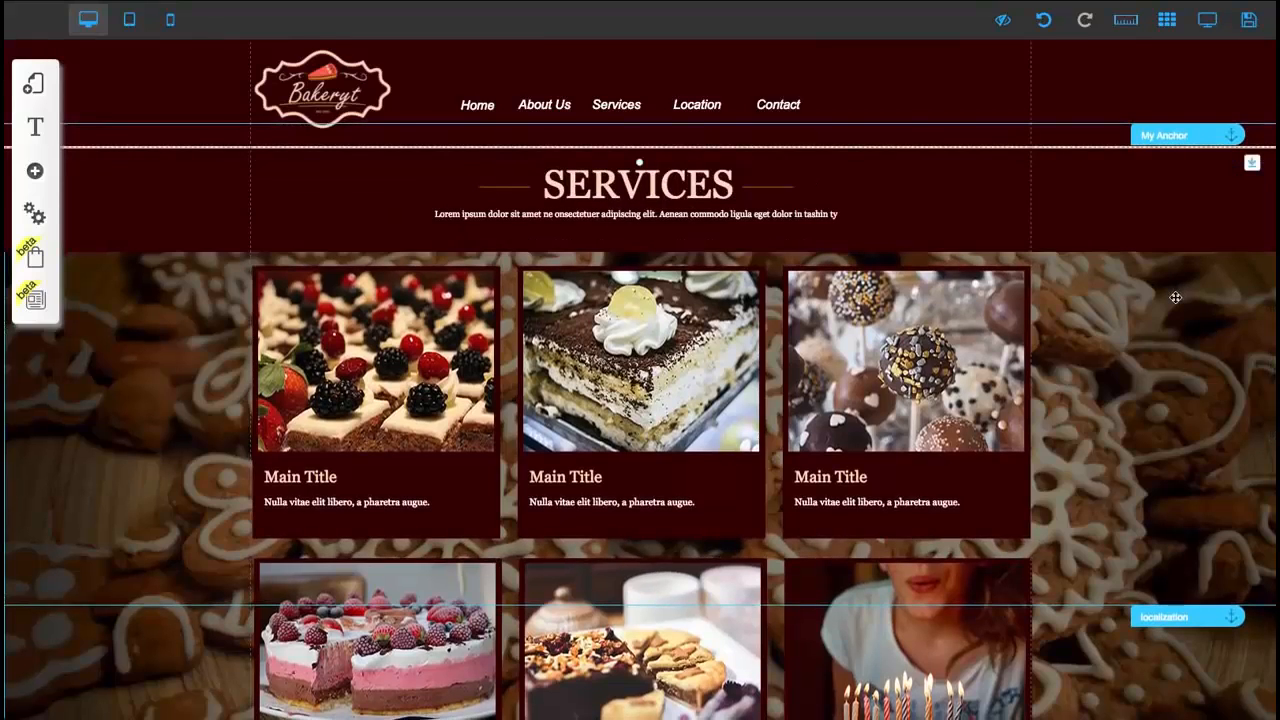
scroll(1176, 297, down, 1)
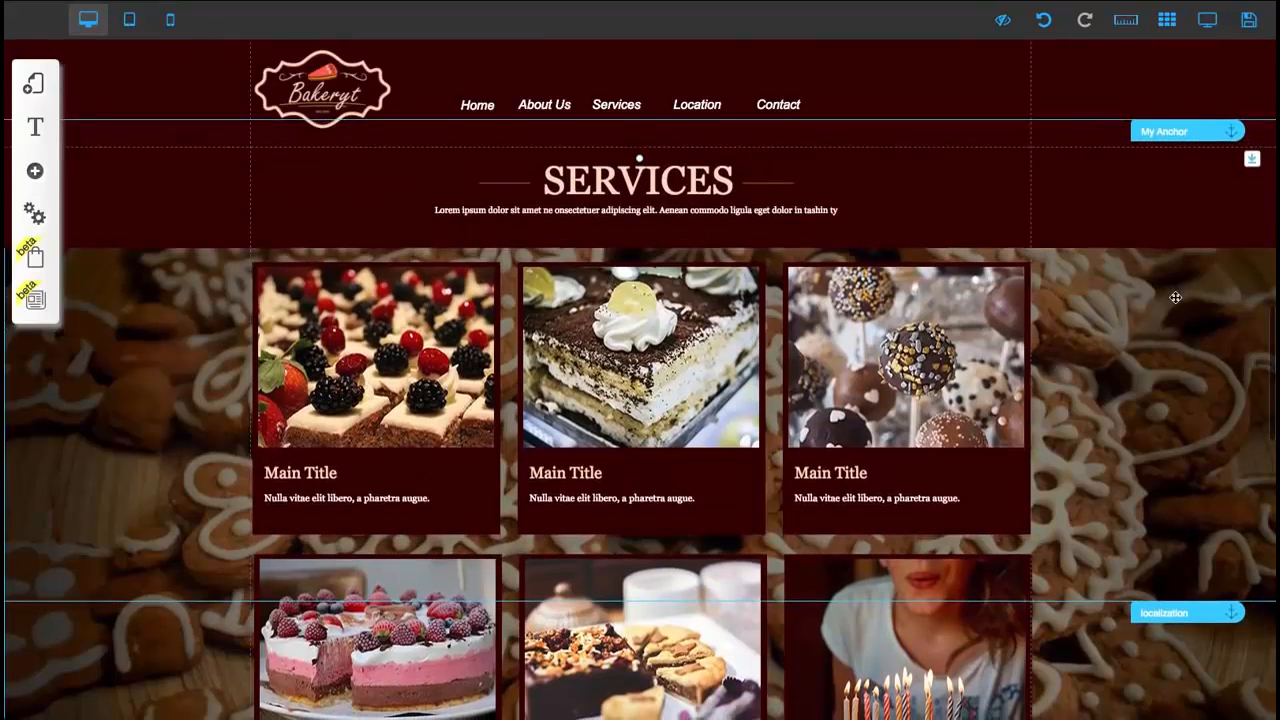
drag(1168, 131, 1167, 159)
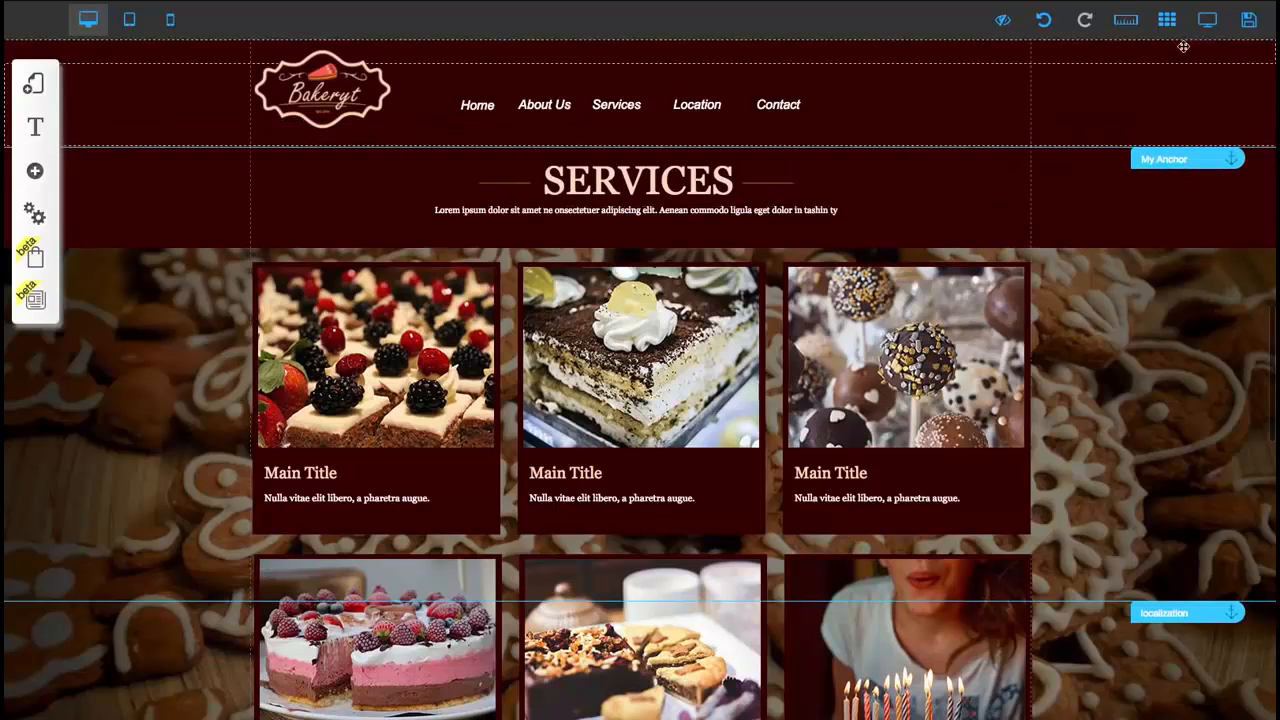
Step: Nudge the Services anchor so its line meets the upper edge of the Services title band
scroll(1182, 46, up, 4)
scroll(1182, 46, up, 10)
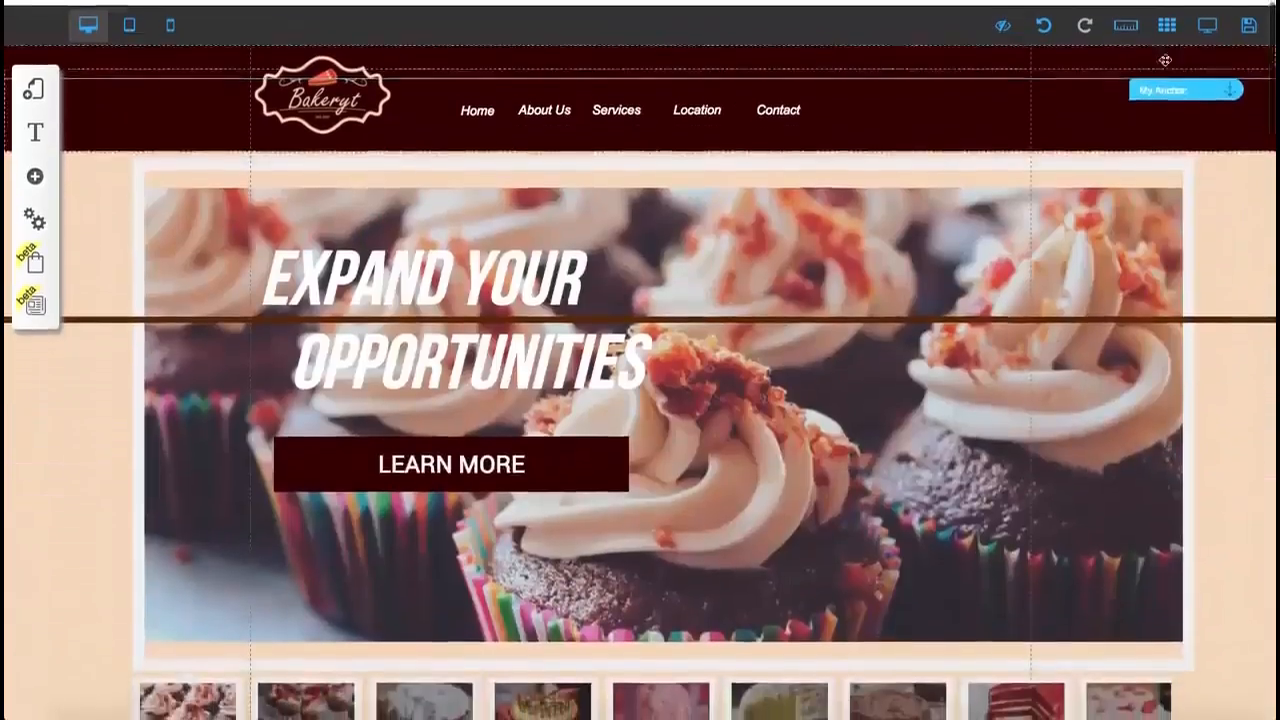
scroll(1145, 189, down, 6)
scroll(1145, 189, down, 8)
scroll(1145, 189, up, 3)
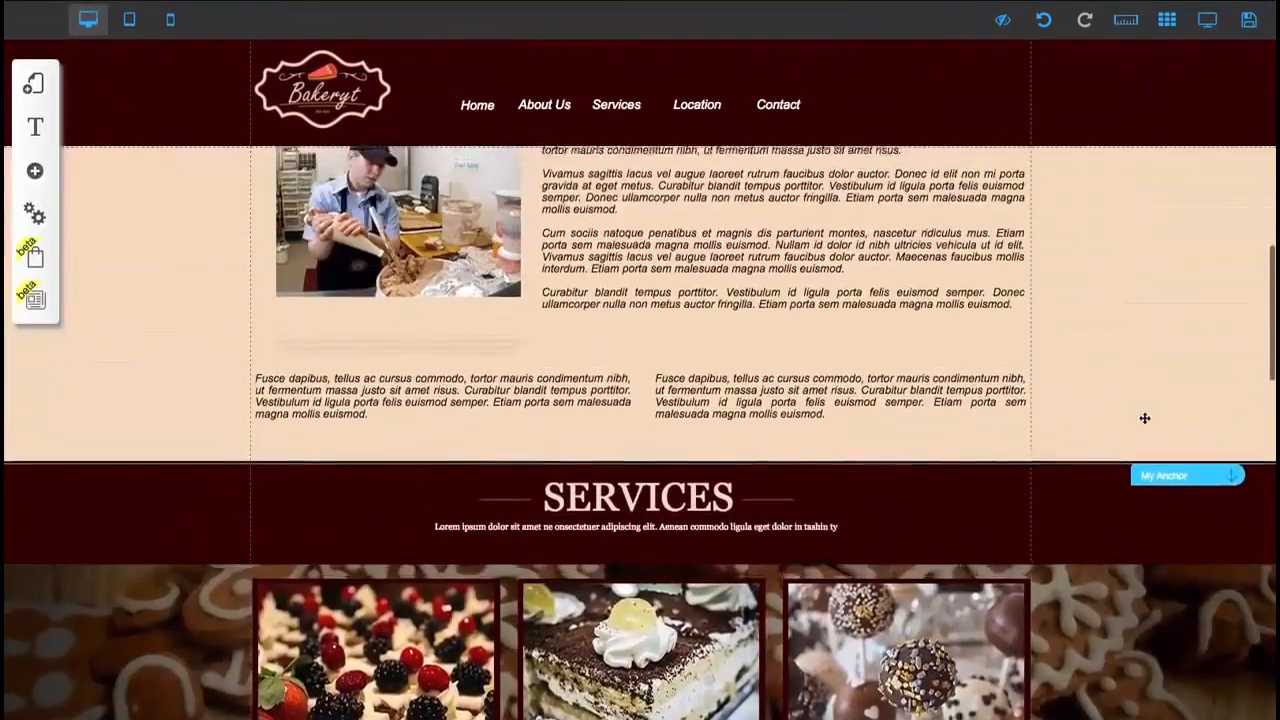
scroll(1180, 469, down, 1)
drag(1182, 462, 1183, 460)
Step: Rename the anchor at the Services section as LEARN MORE
click(1178, 456)
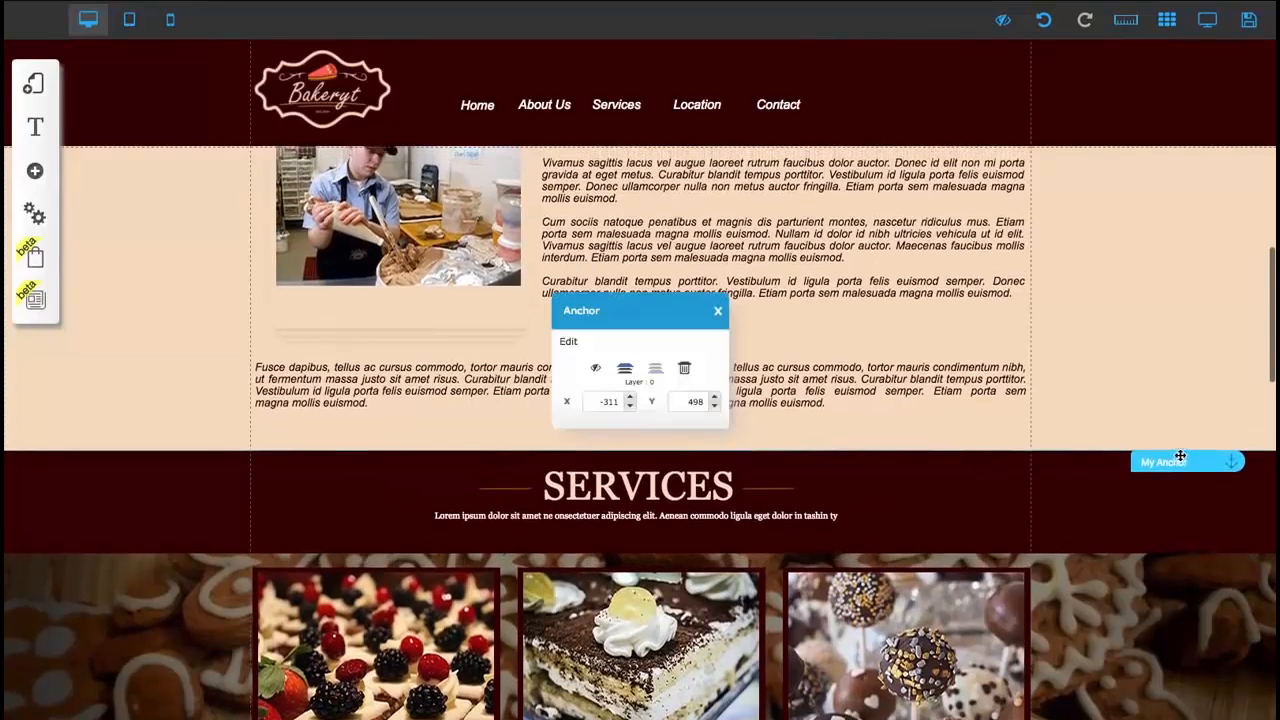
scroll(767, 428, down, 3)
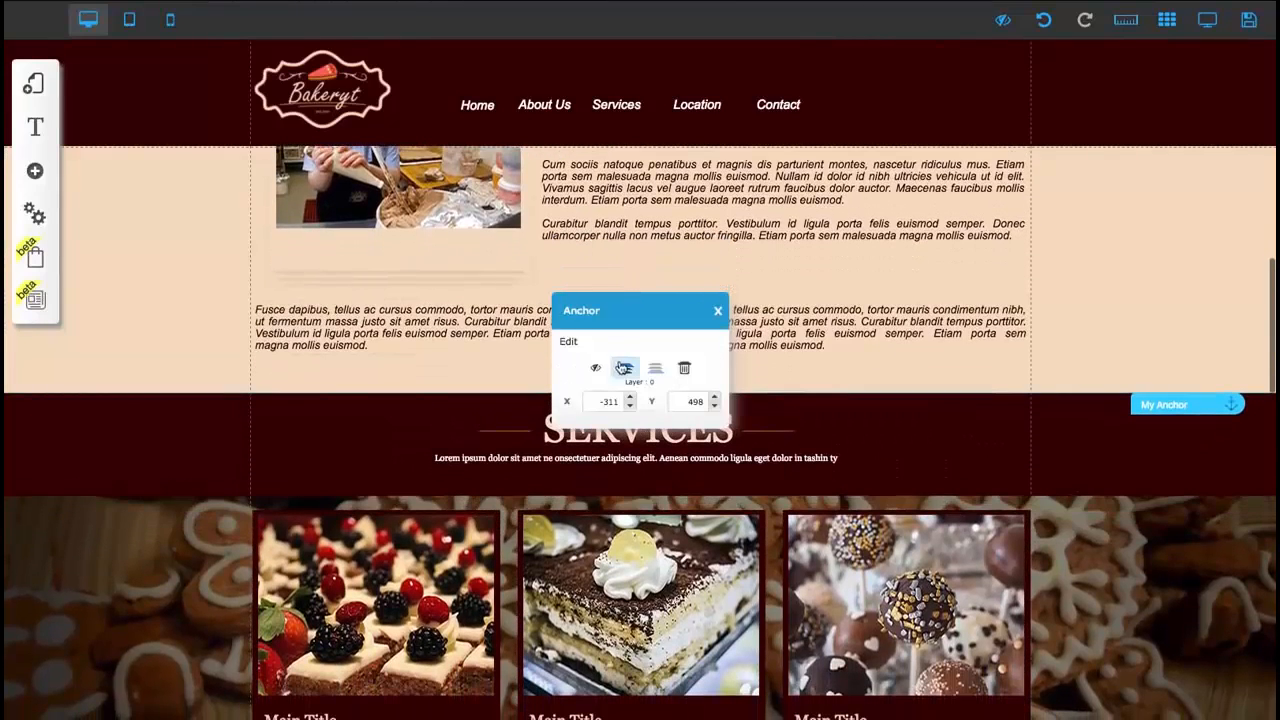
click(578, 350)
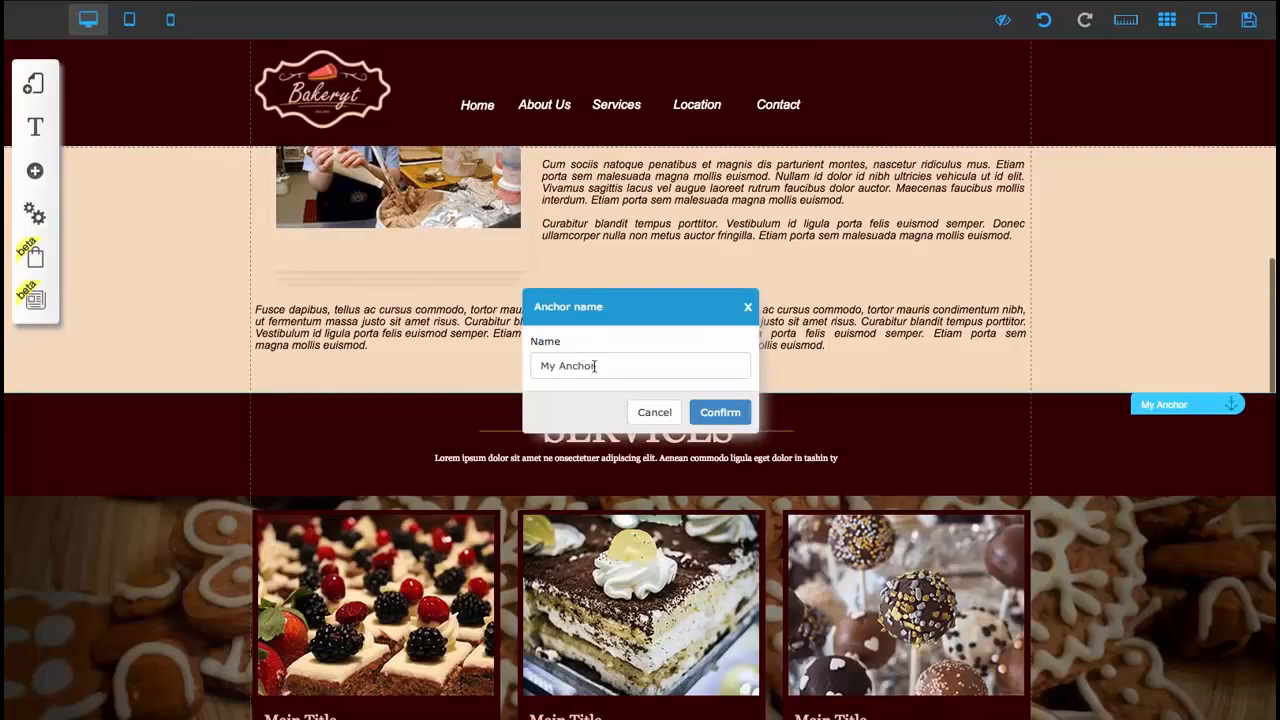
text(LEARN MORE)
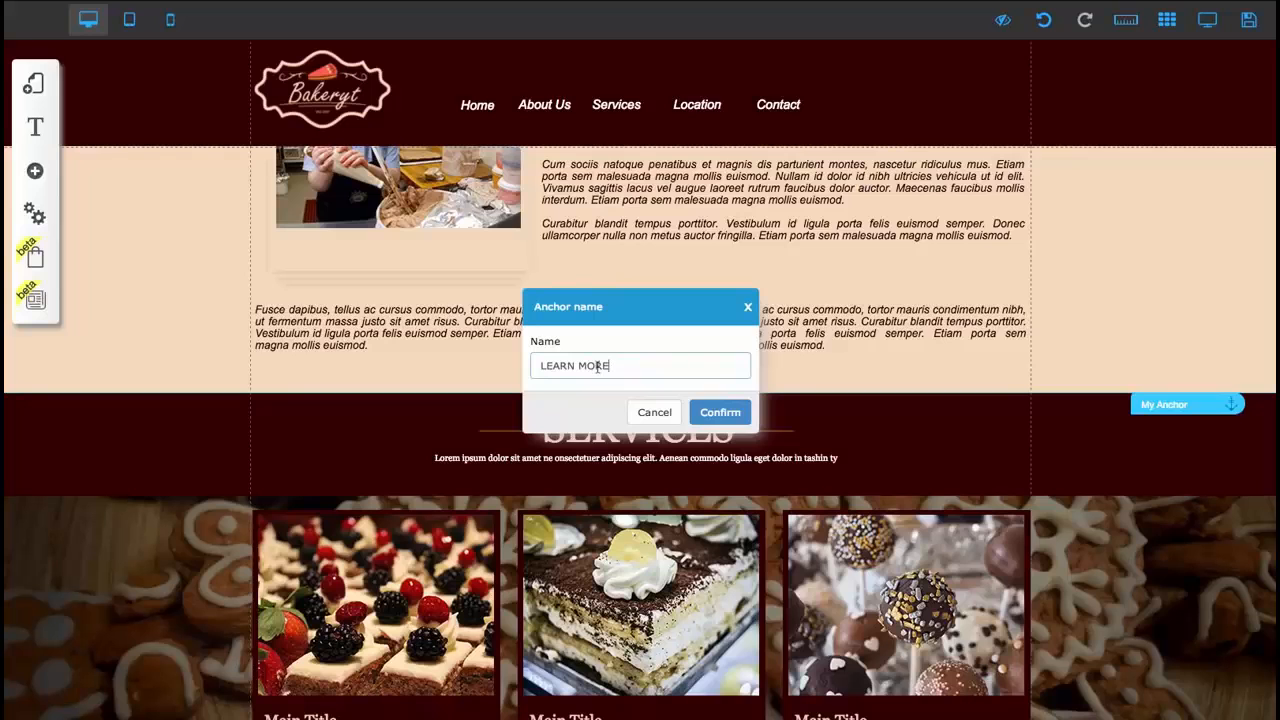
click(749, 419)
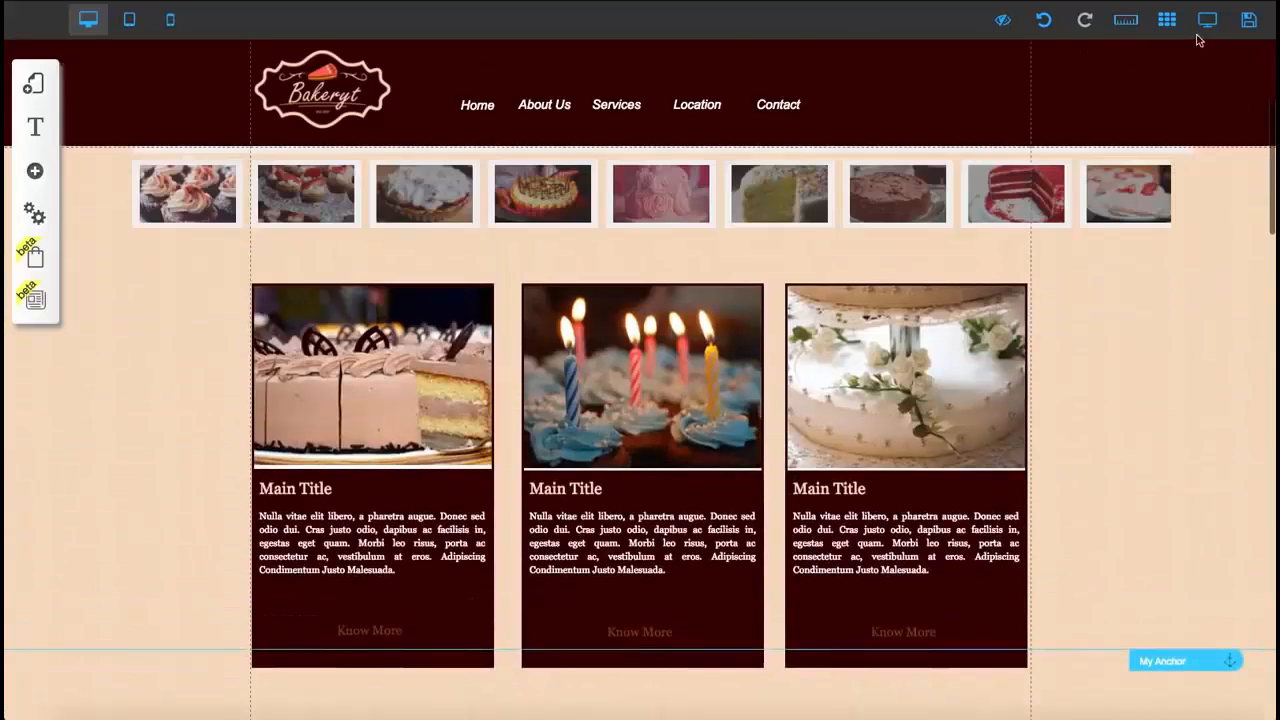
Step: Test the LEARN MORE banner button in the desktop preview and return to editing
click(1203, 22)
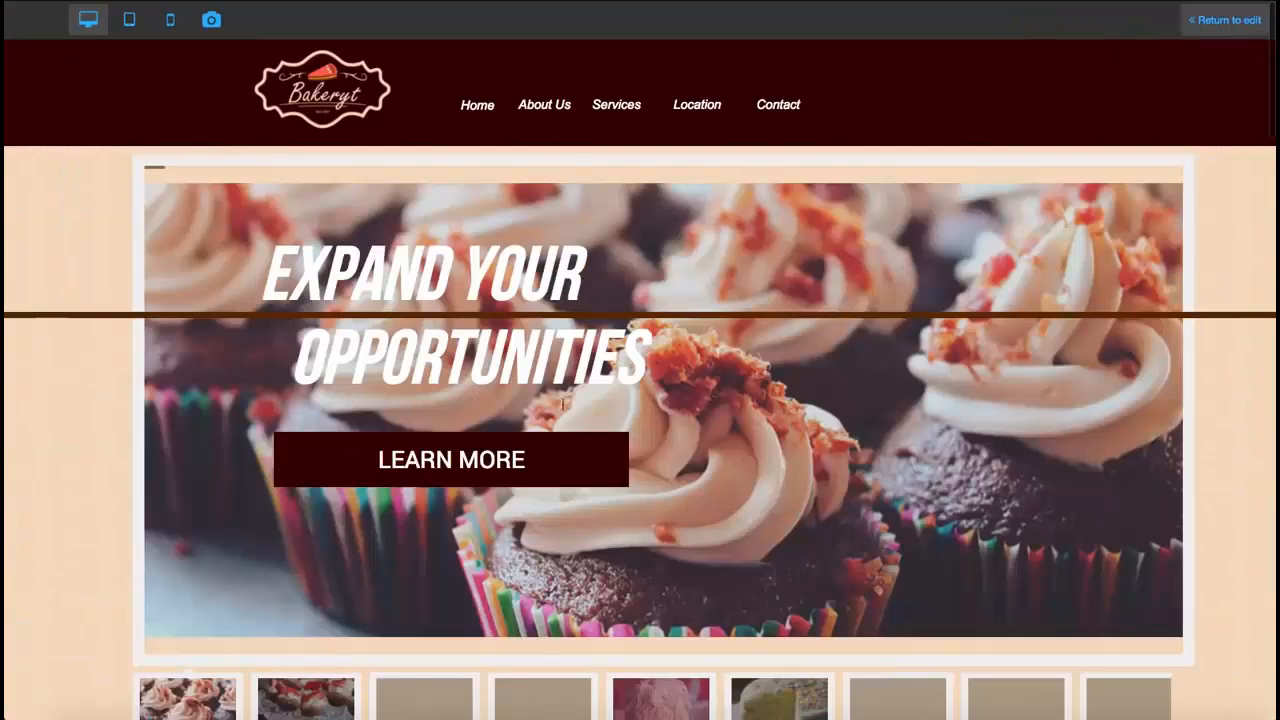
click(549, 462)
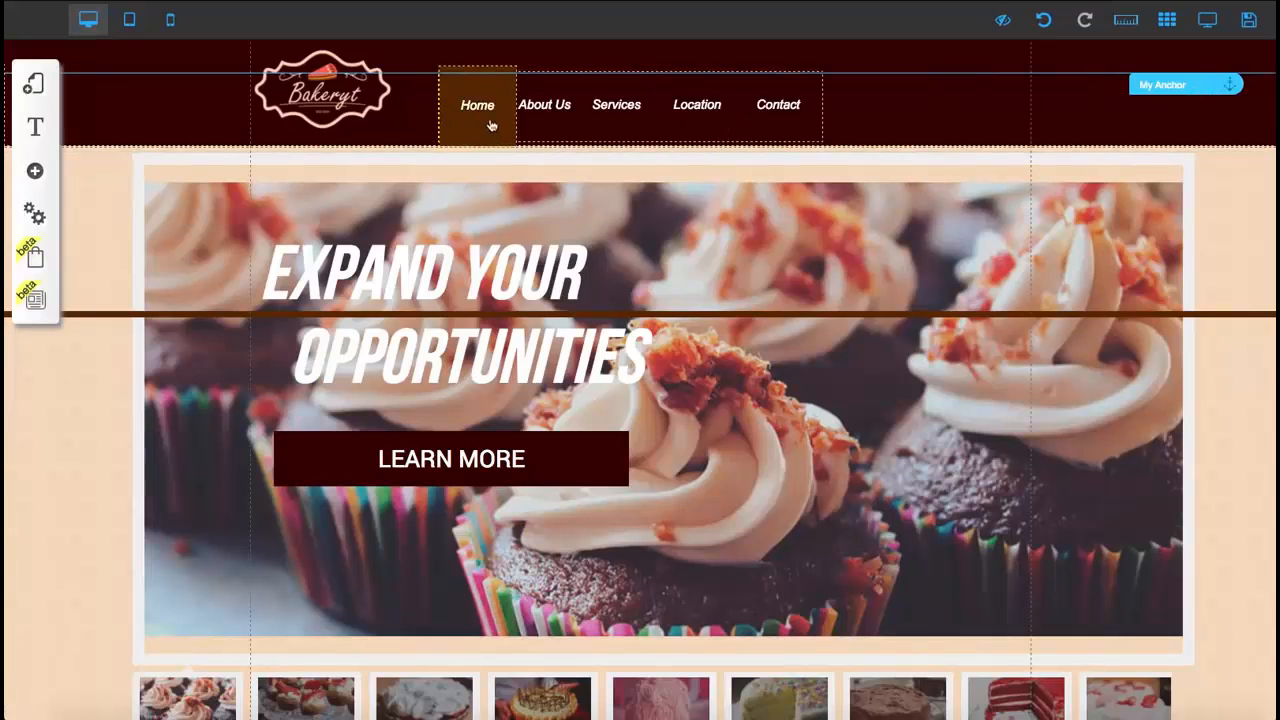
Step: Move the page-top anchor down to the fixed header's lower edge and rename it HOME
drag(1208, 89, 1174, 162)
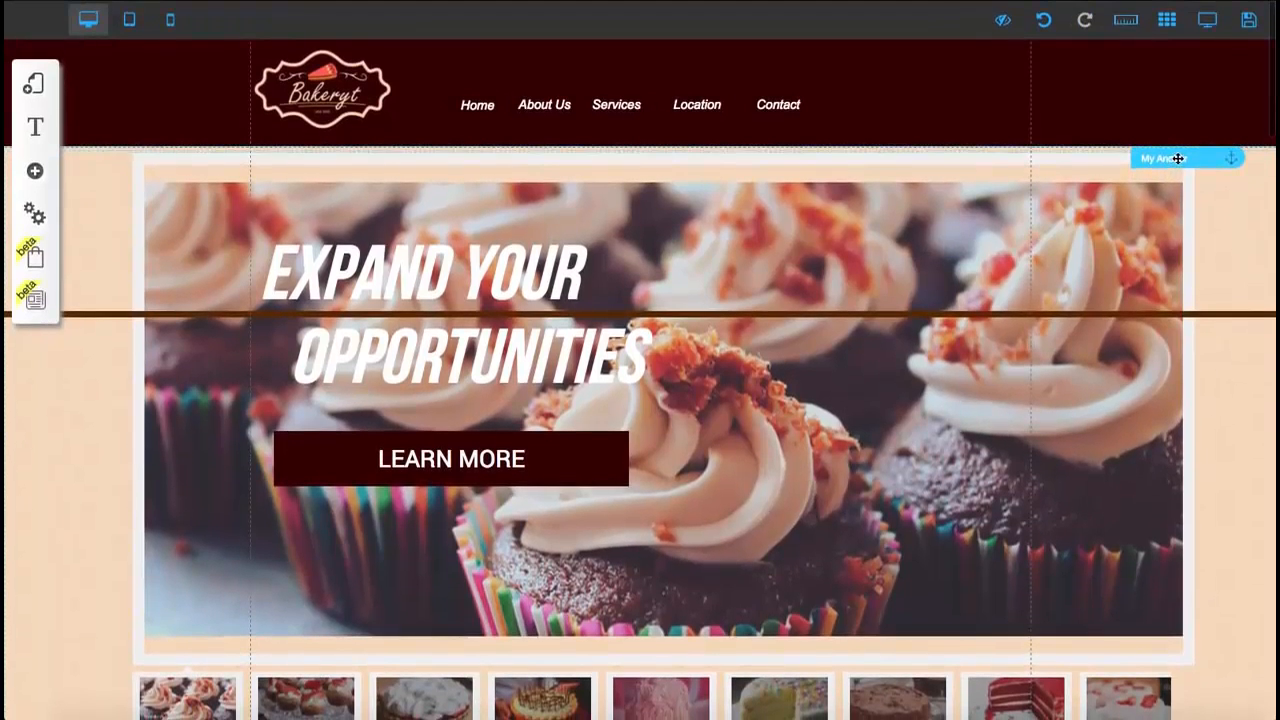
click(1174, 160)
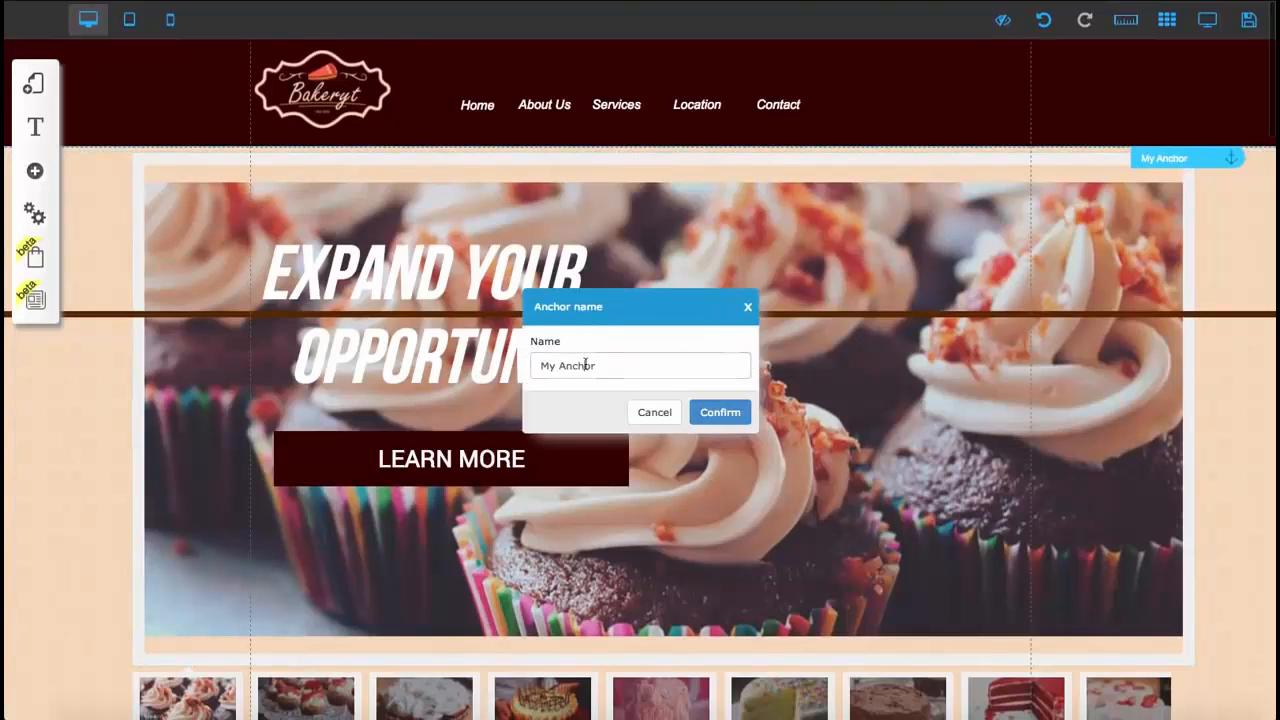
triple_click(585, 365)
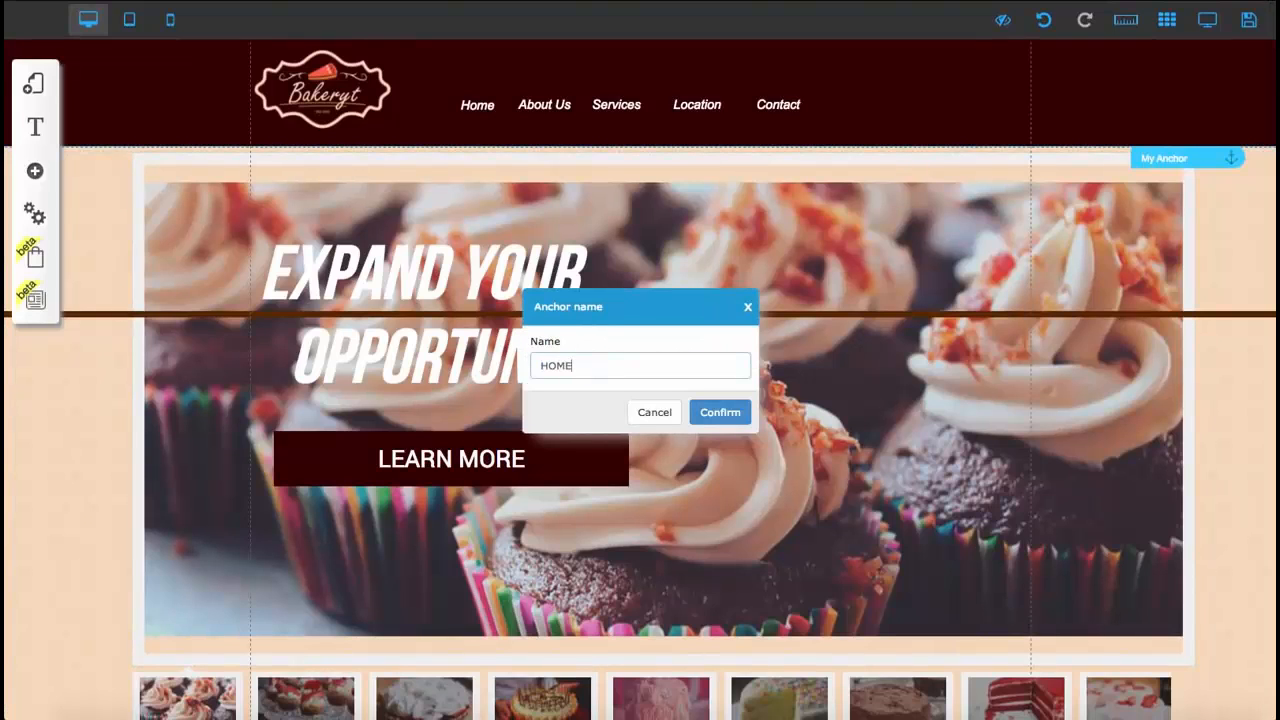
click(709, 411)
Step: Move the anchor above the About Us section down to the upper edge of the About Us title band
scroll(948, 290, down, 8)
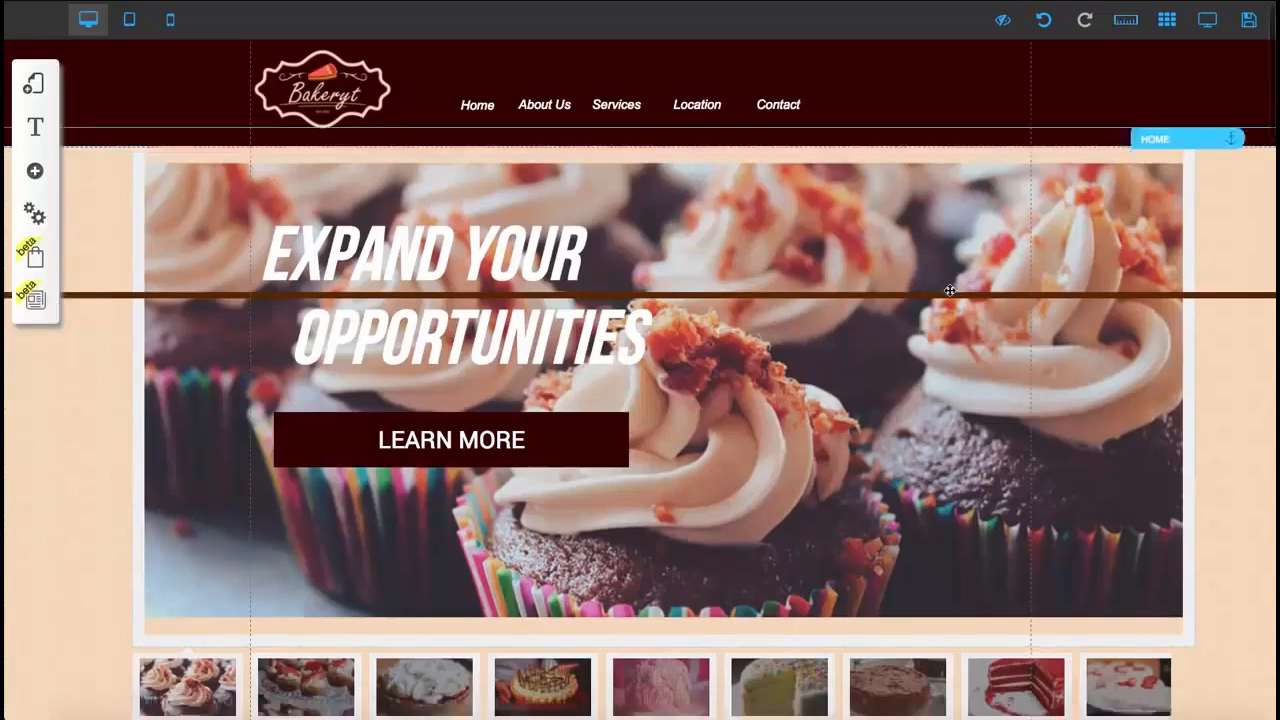
scroll(948, 290, down, 3)
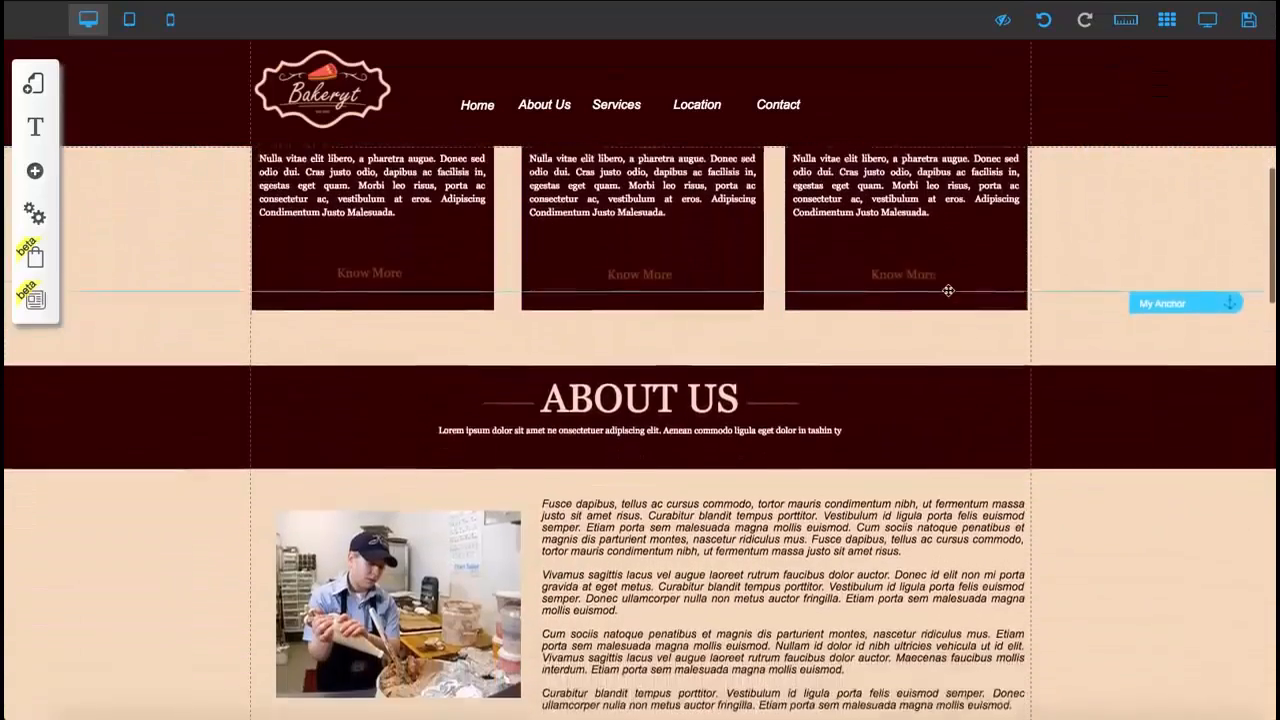
drag(1175, 247, 1175, 290)
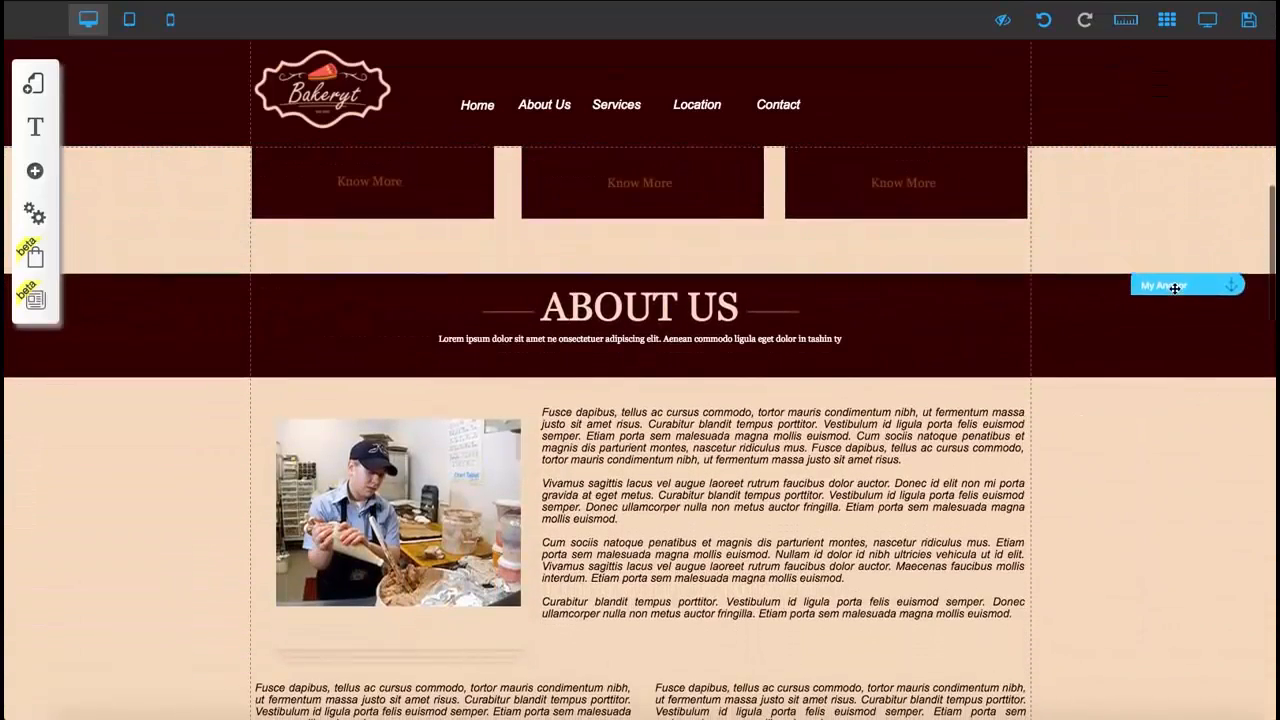
scroll(1166, 310, down, 2)
scroll(1166, 311, down, 2)
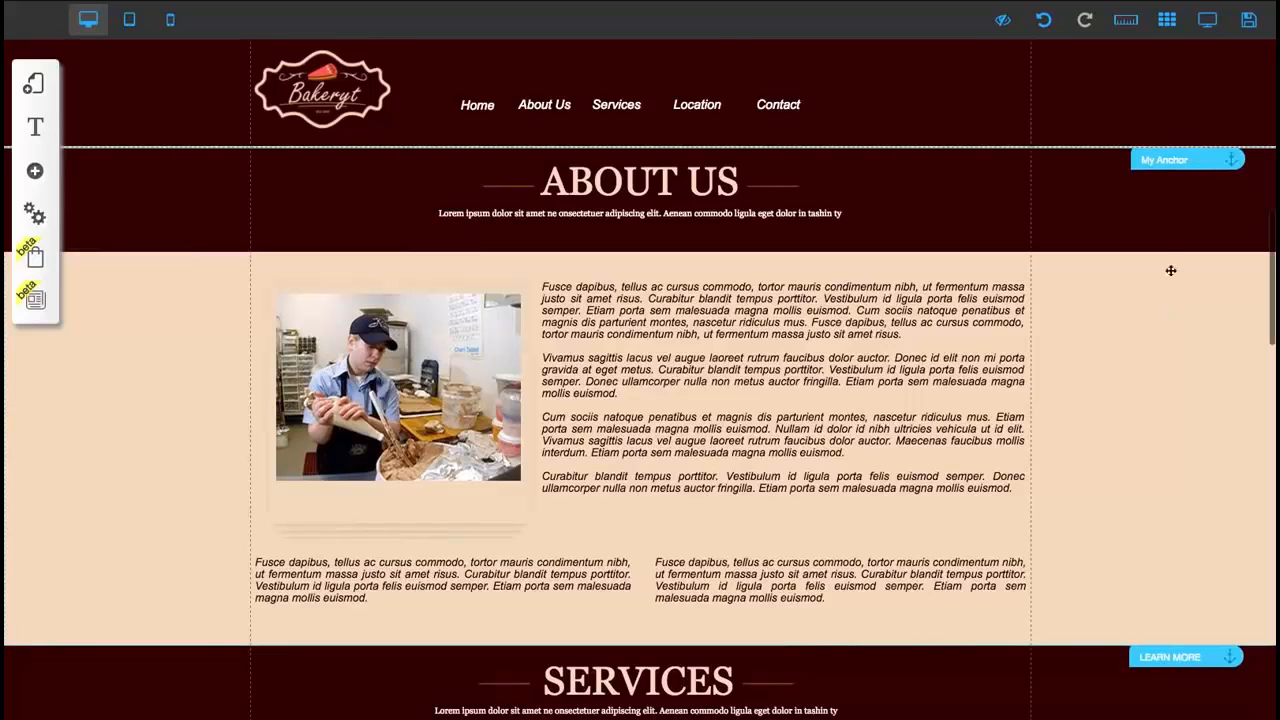
Step: Rename the anchor at the About Us section as ABOUT US
double_click(1175, 158)
scroll(1175, 158, up, 1)
click(578, 348)
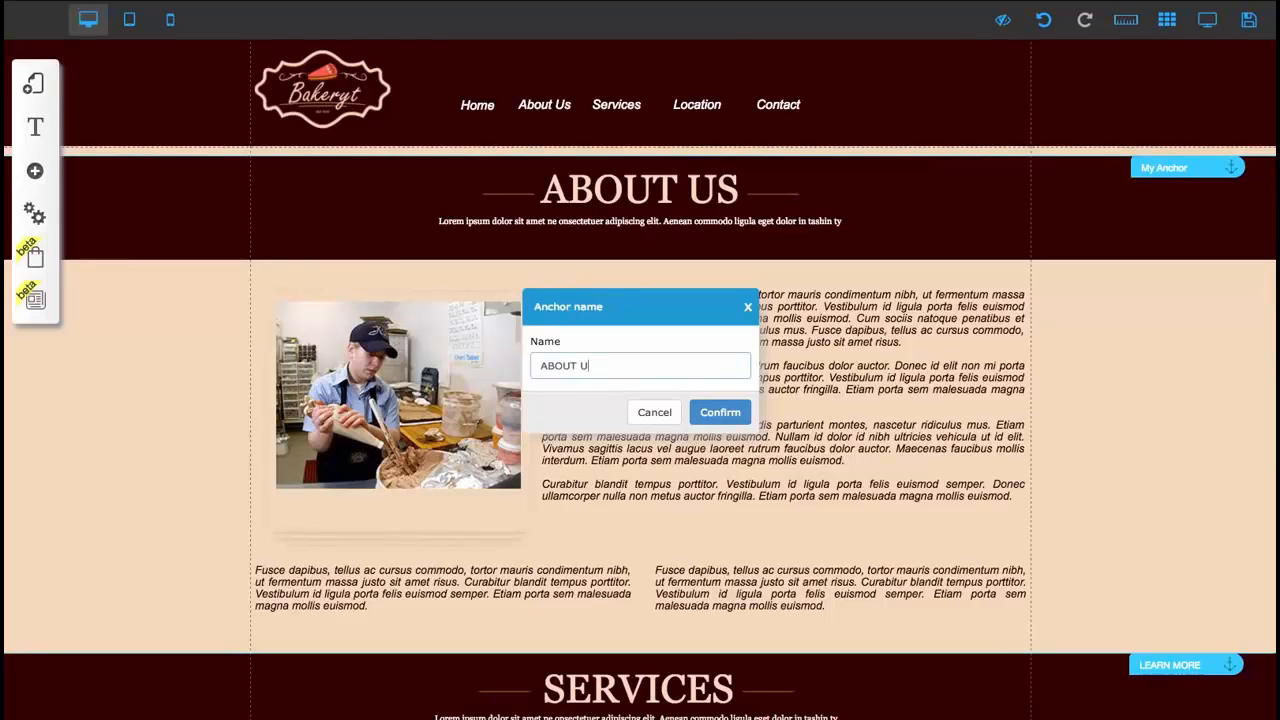
click(726, 414)
Step: Move the localization anchor from the Services gallery down to align with the map's upper edge
scroll(740, 420, down, 3)
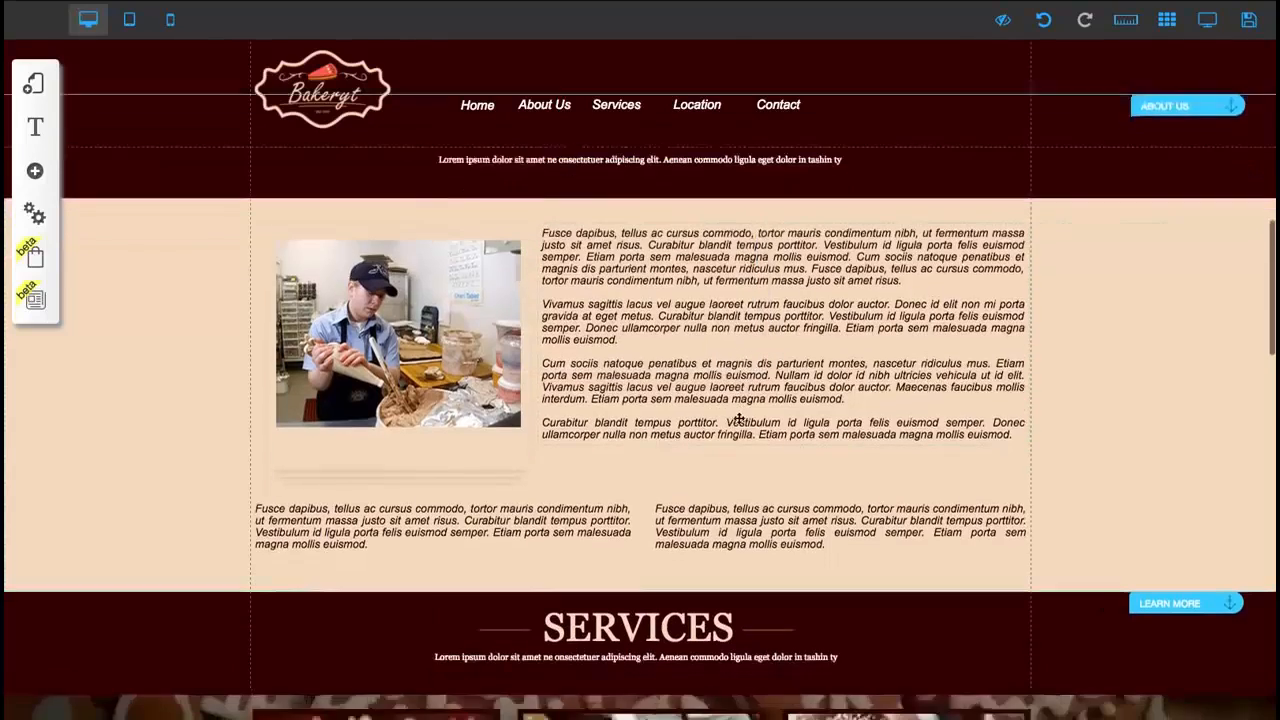
scroll(740, 420, down, 7)
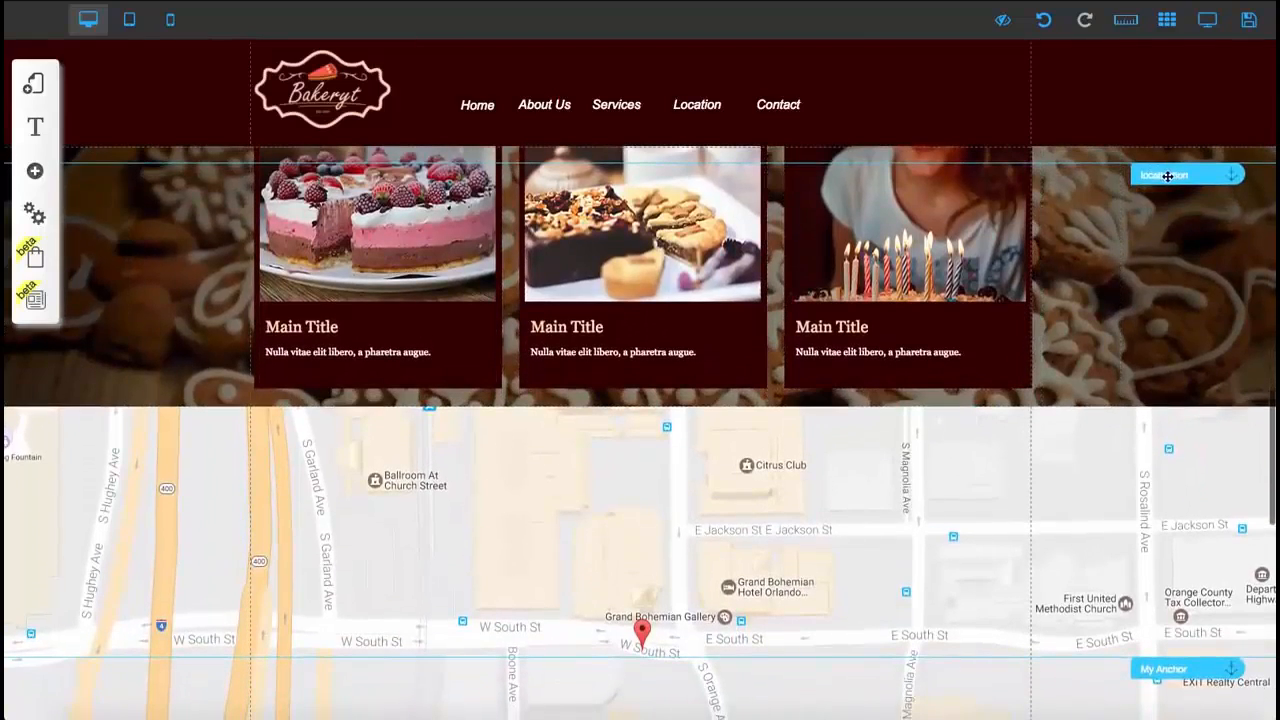
drag(1167, 175, 1167, 404)
scroll(1107, 405, down, 3)
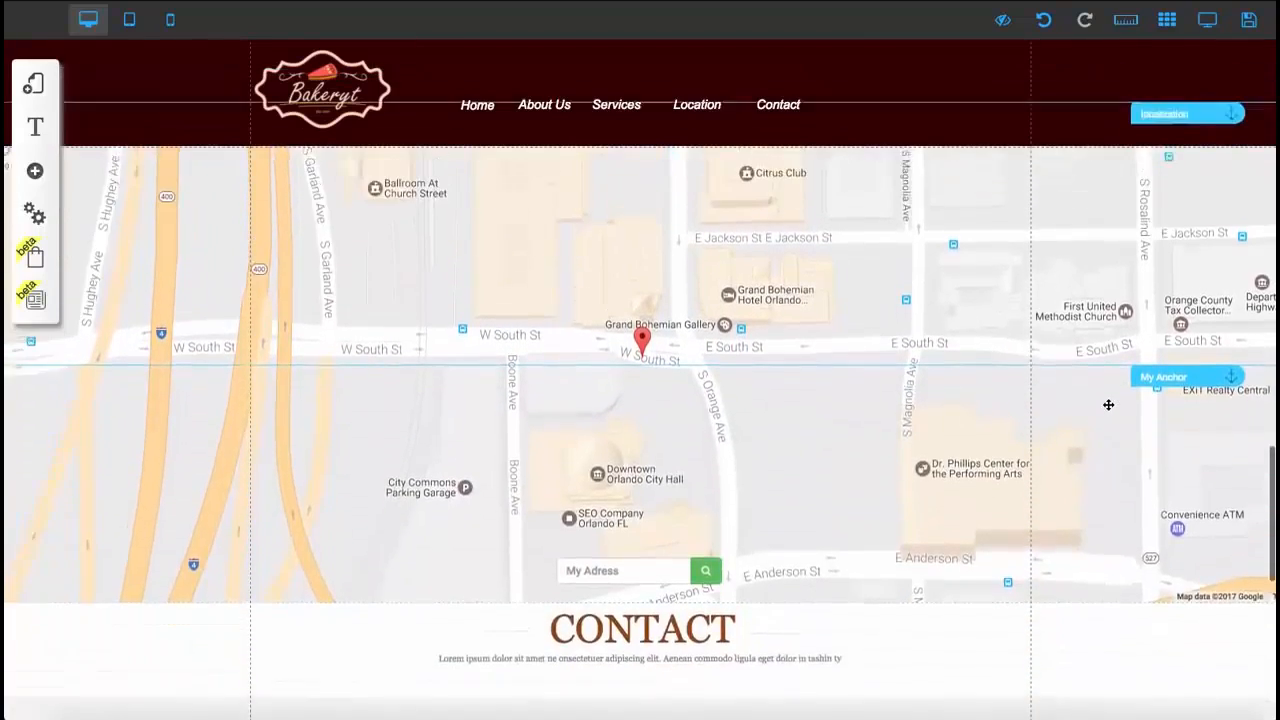
scroll(1109, 406, up, 1)
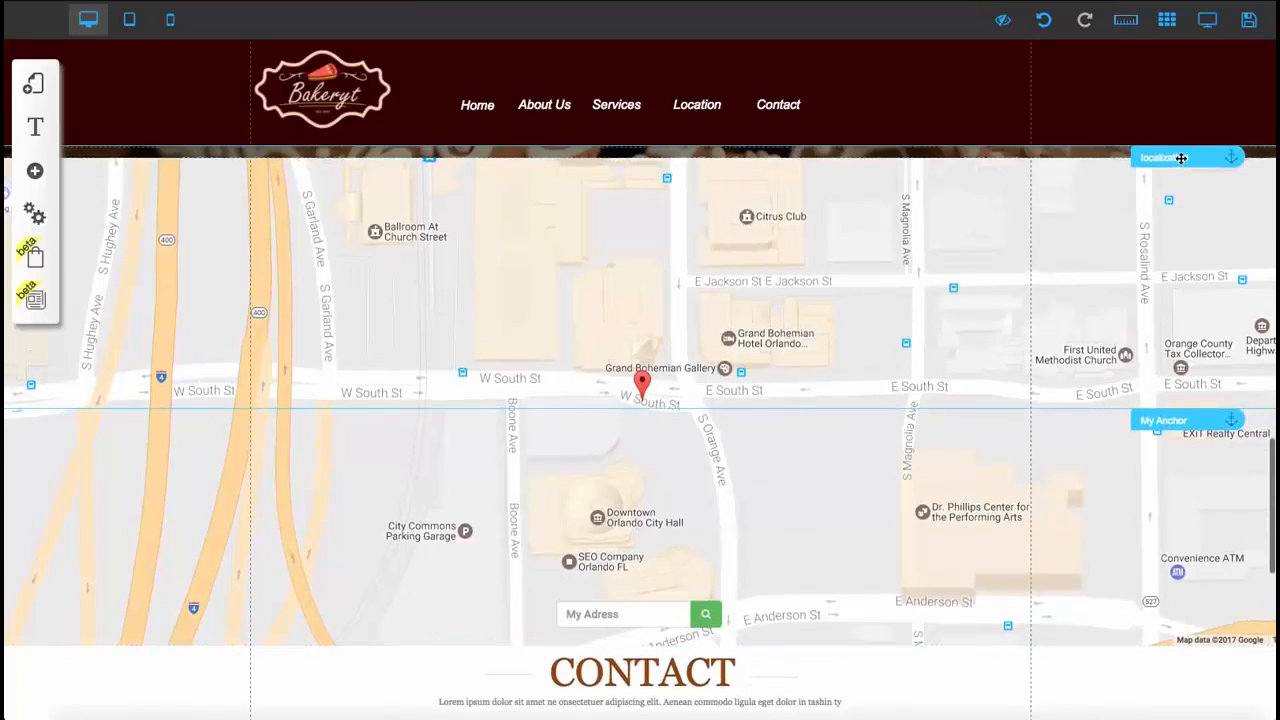
drag(1181, 158, 1180, 174)
Step: Rename the anchor at the map's upper edge as LOCATION
click(563, 364)
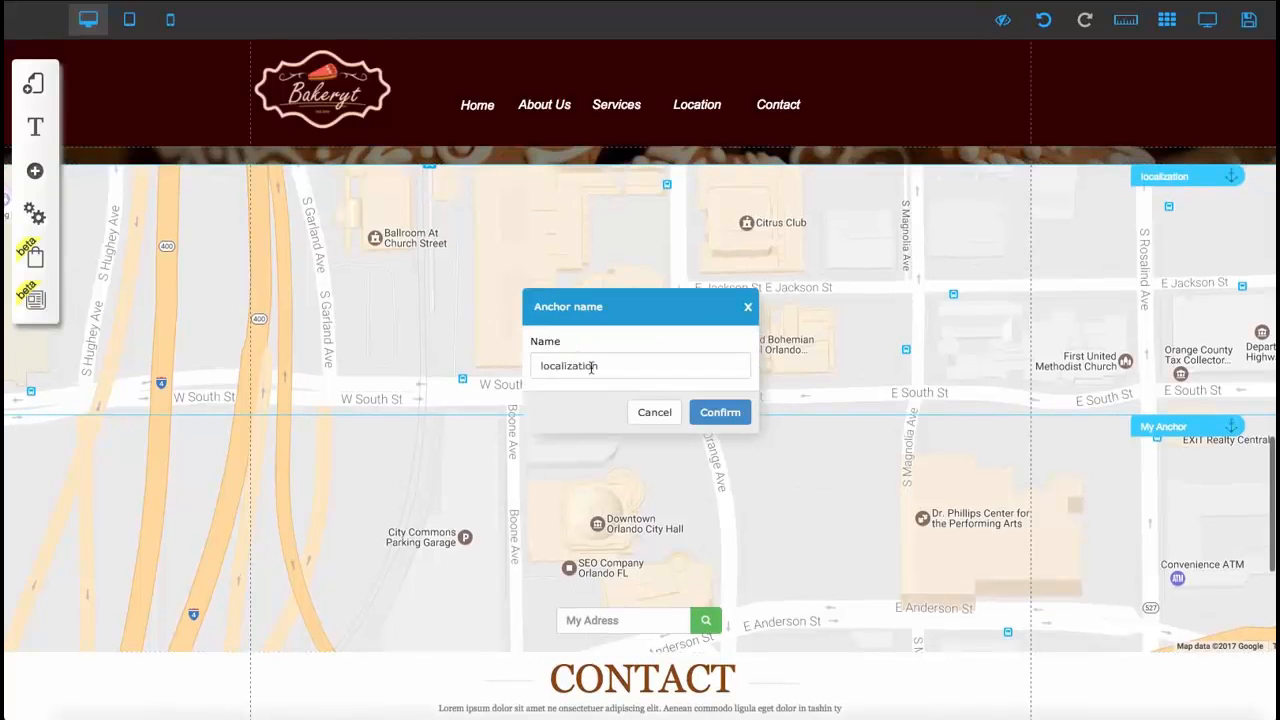
double_click(591, 367)
text(LOCATI)
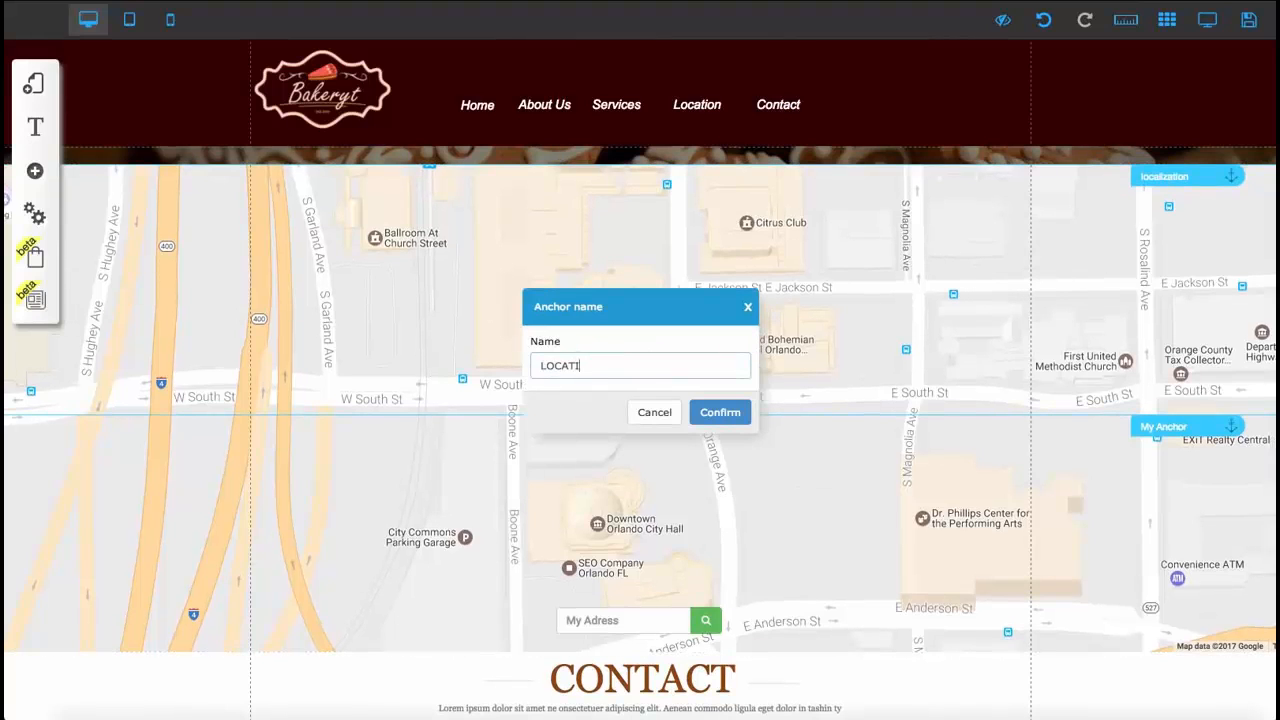
text(ON)
click(720, 412)
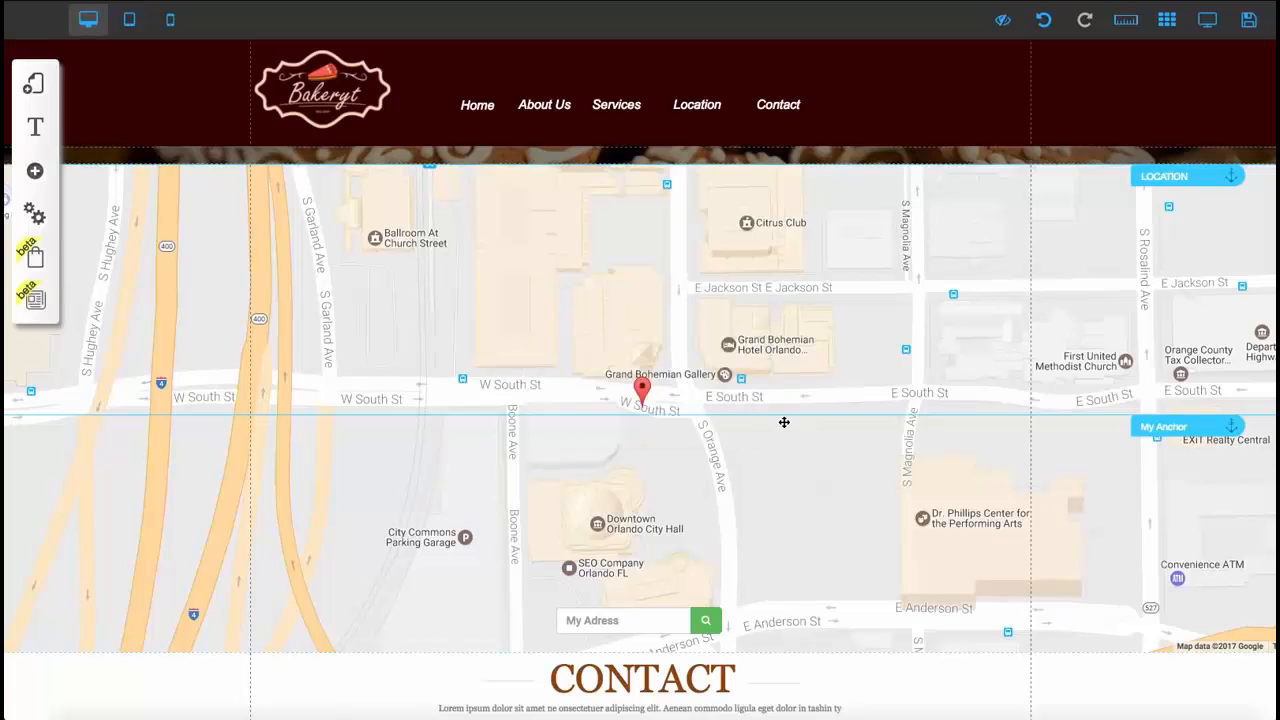
Step: Move the anchor in the middle of the map down to the upper edge of the Contact title band
scroll(784, 422, down, 3)
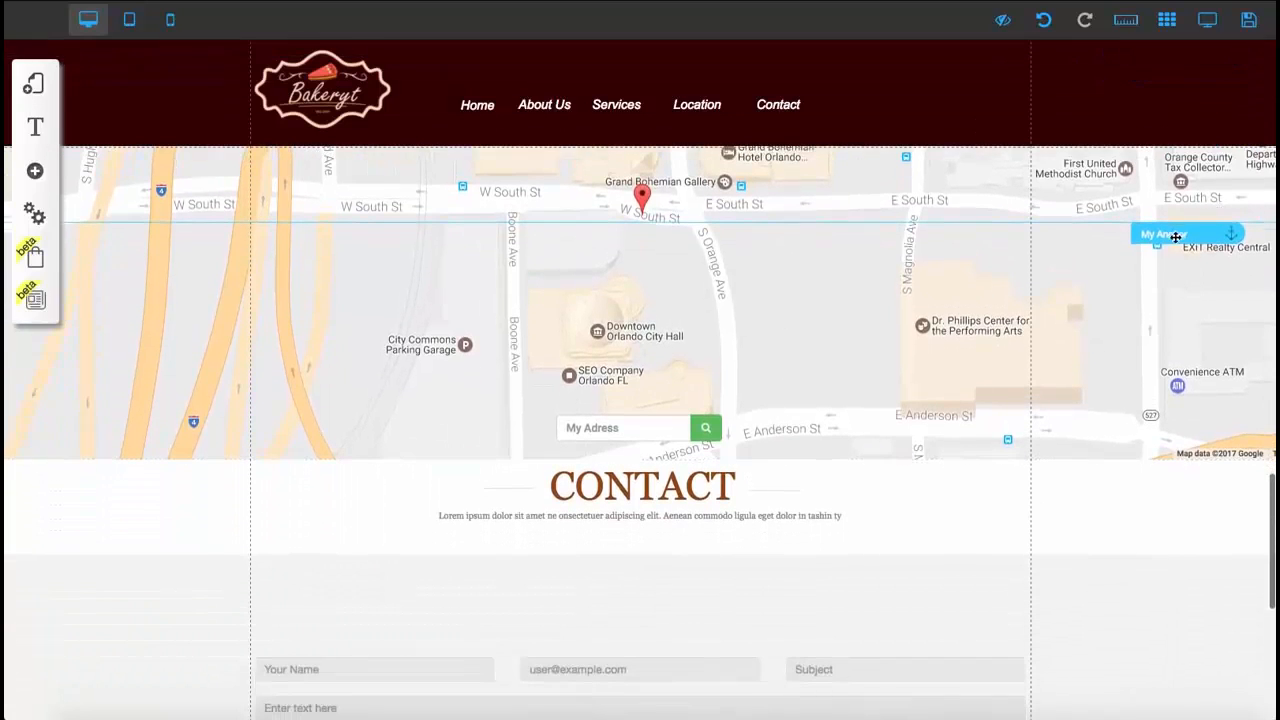
drag(1176, 236, 1190, 474)
scroll(989, 471, down, 5)
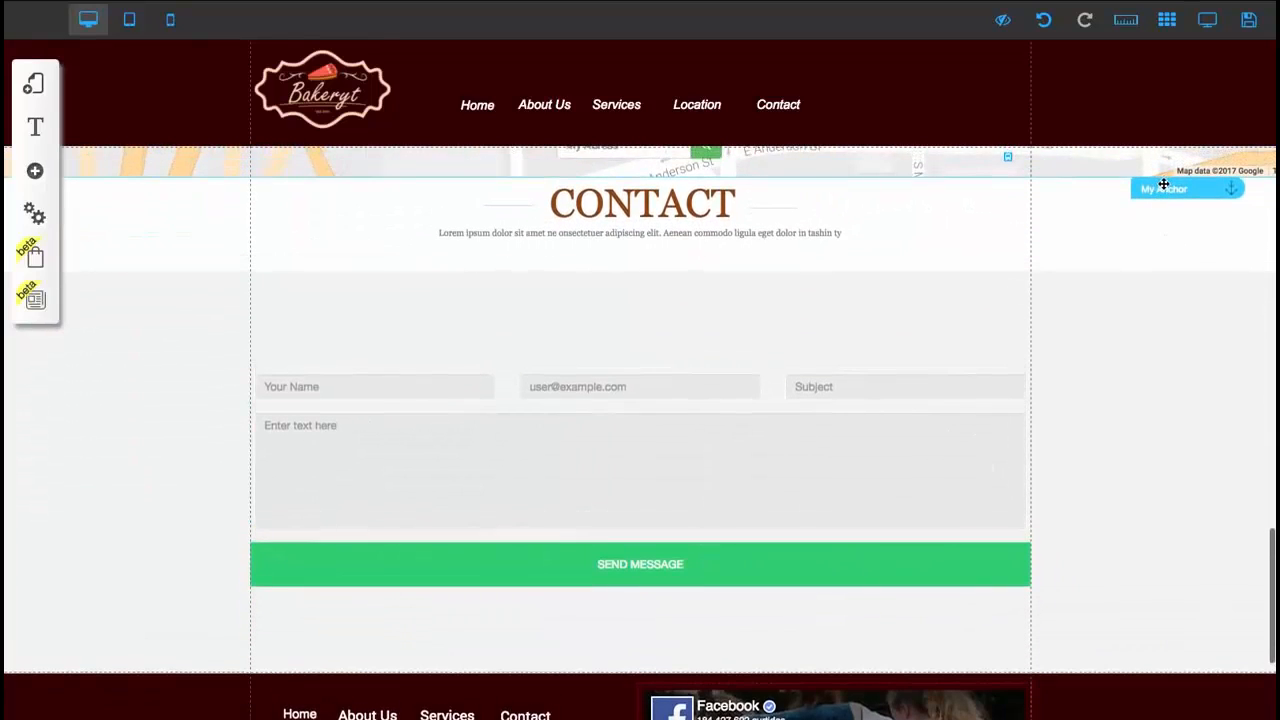
Step: Rename the anchor at the Contact section as CONTACT
click(1164, 184)
click(578, 347)
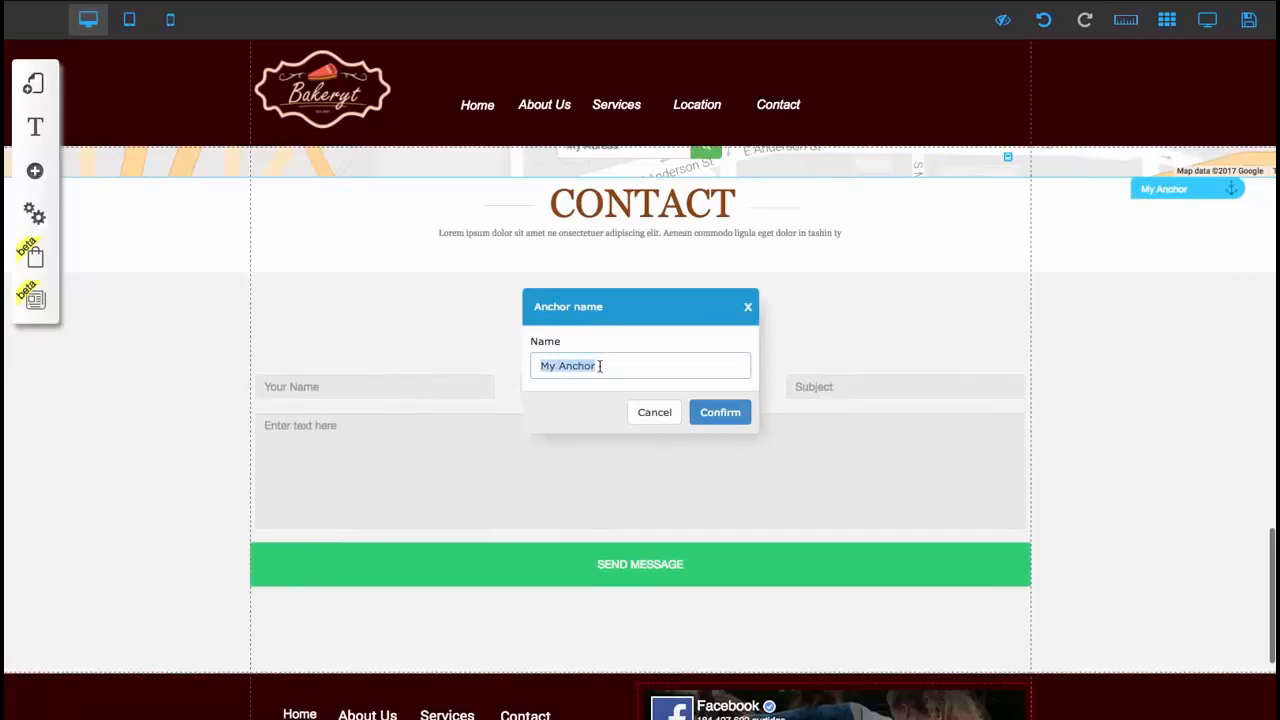
text(CONTAC)
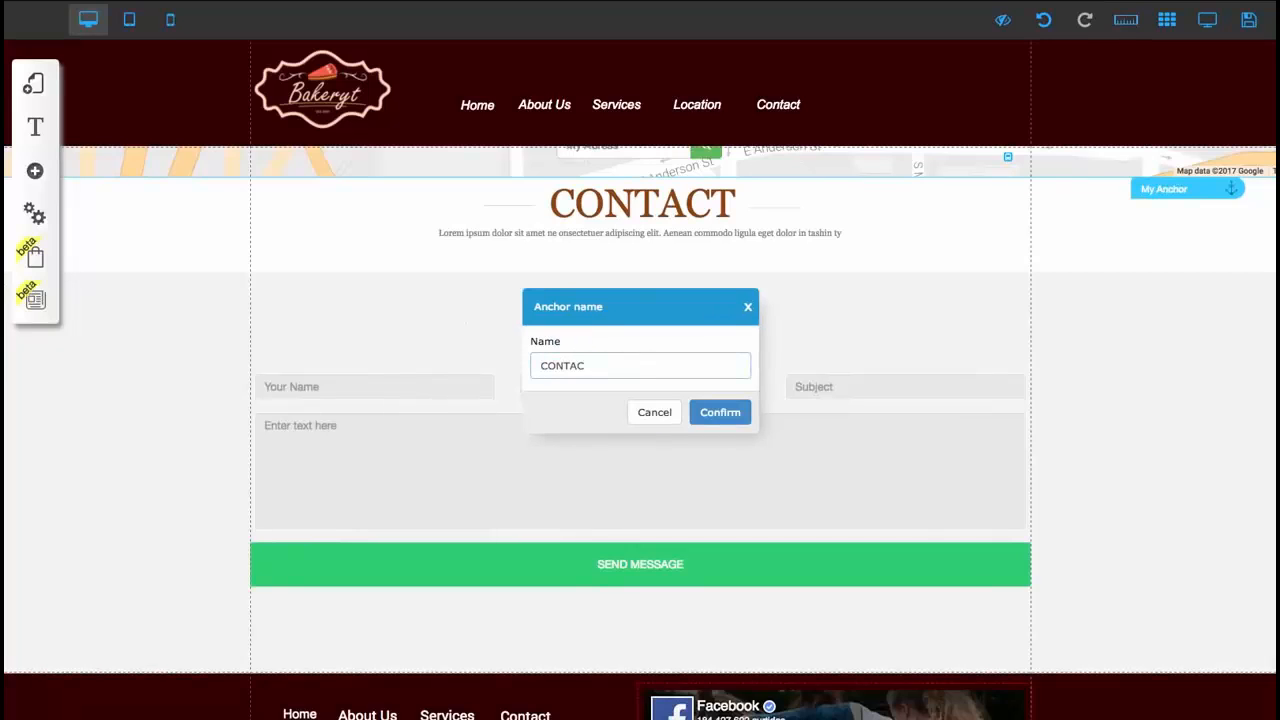
text(T)
click(722, 412)
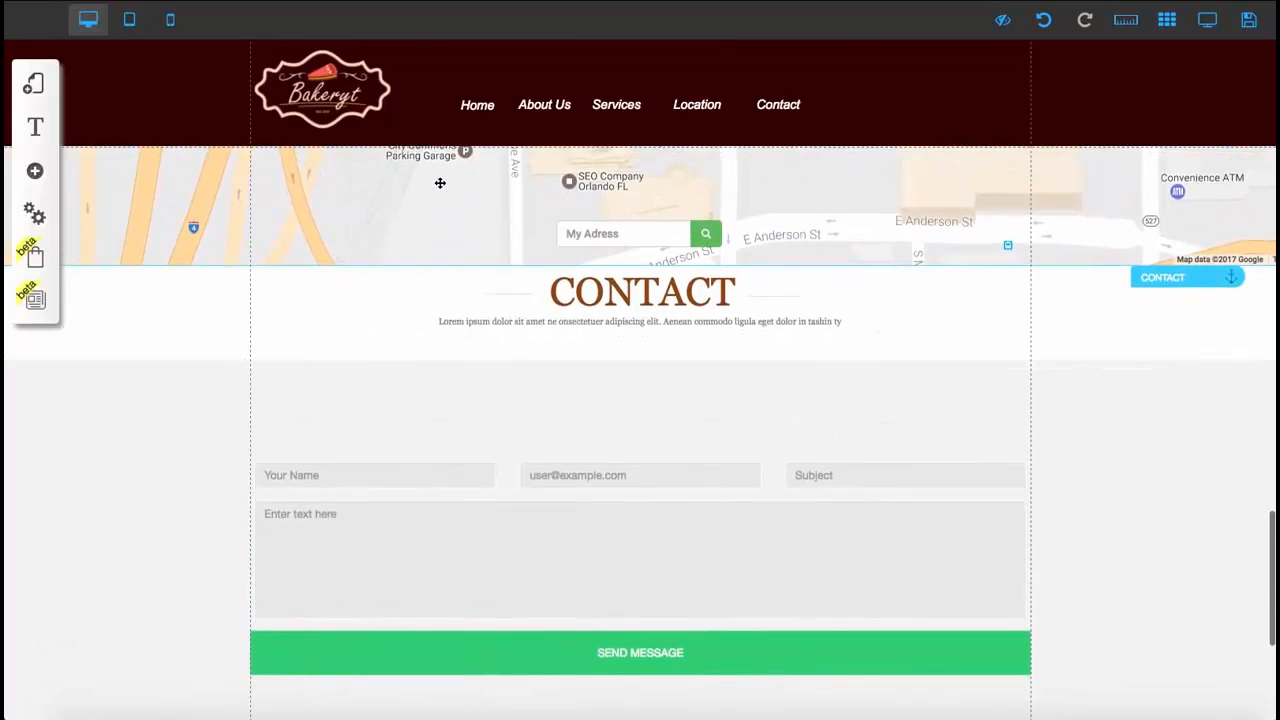
Step: Set the Google Maps address in the location section to NEW YORK
scroll(492, 250, up, 5)
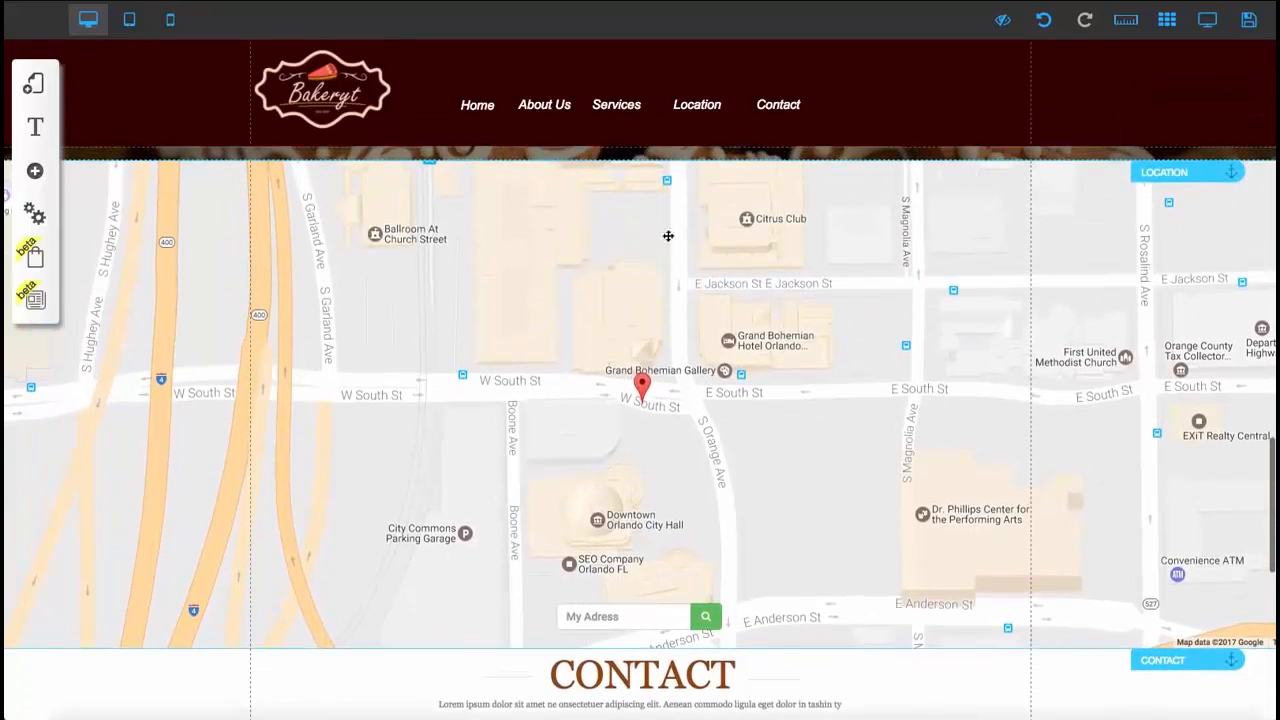
click(778, 460)
click(568, 281)
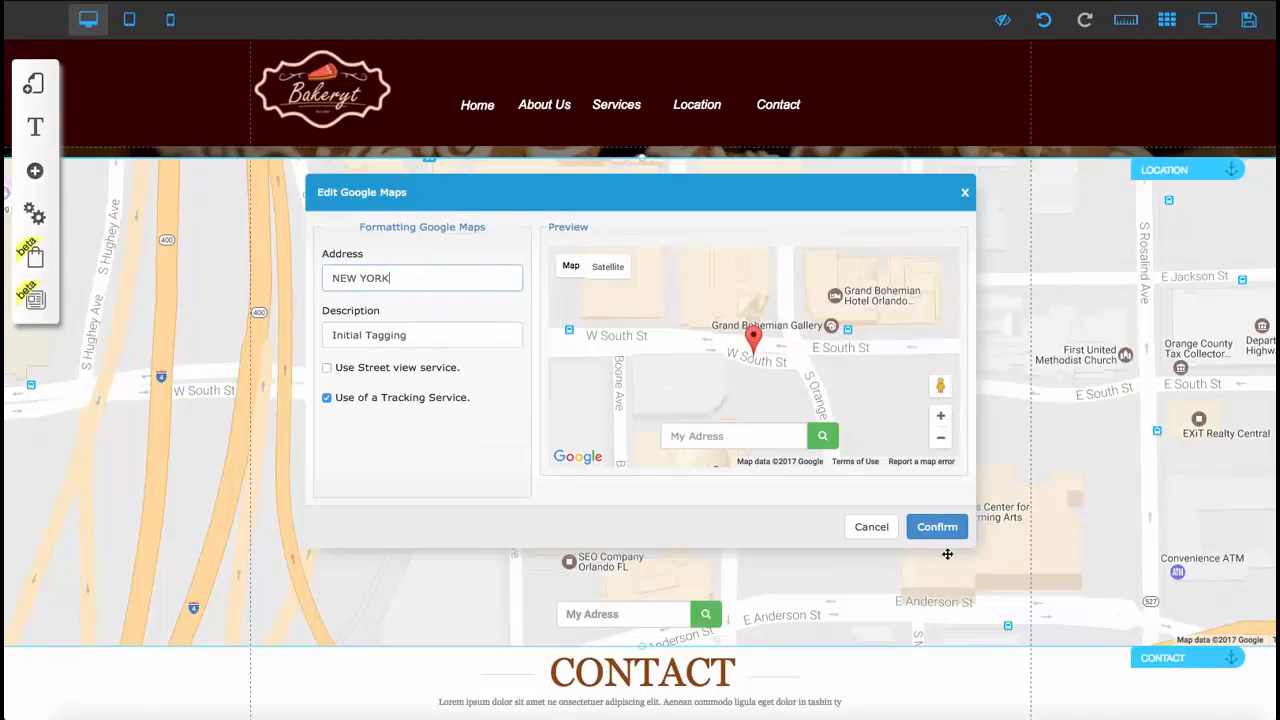
click(943, 524)
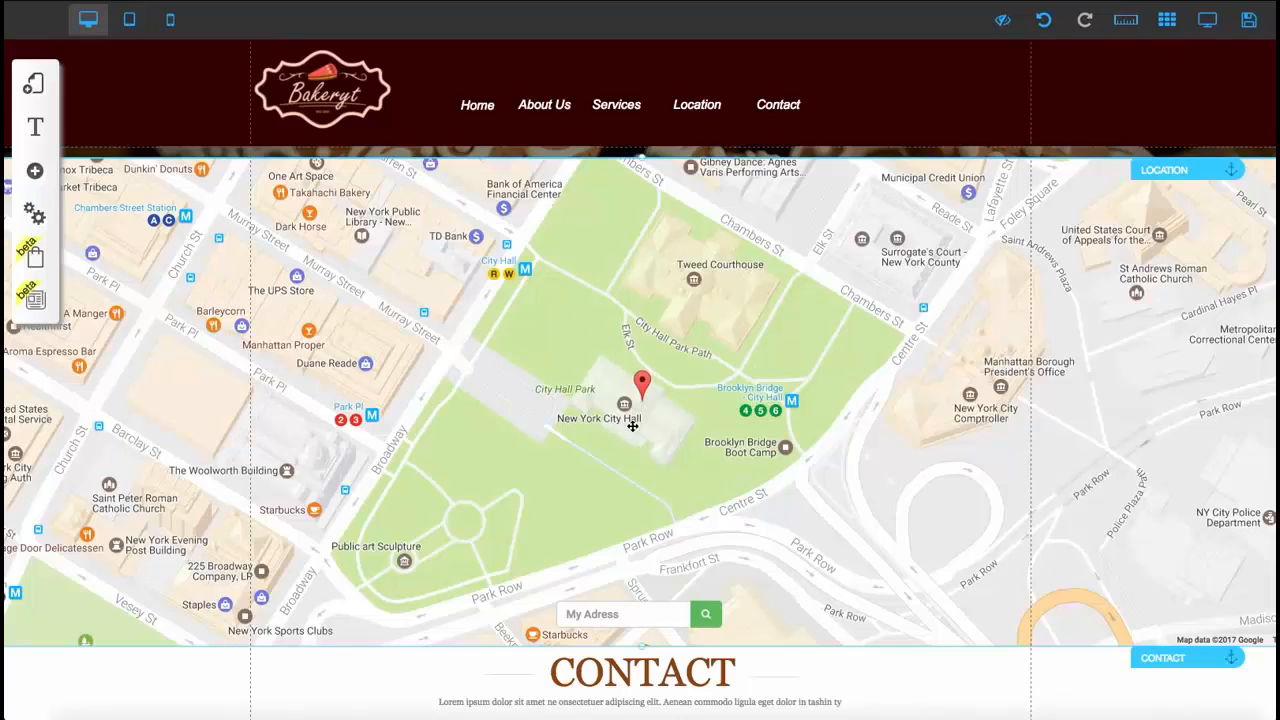
Step: Replace the title under the first Services picture, the berry-topped squares, with Berry Cake
scroll(667, 394, up, 5)
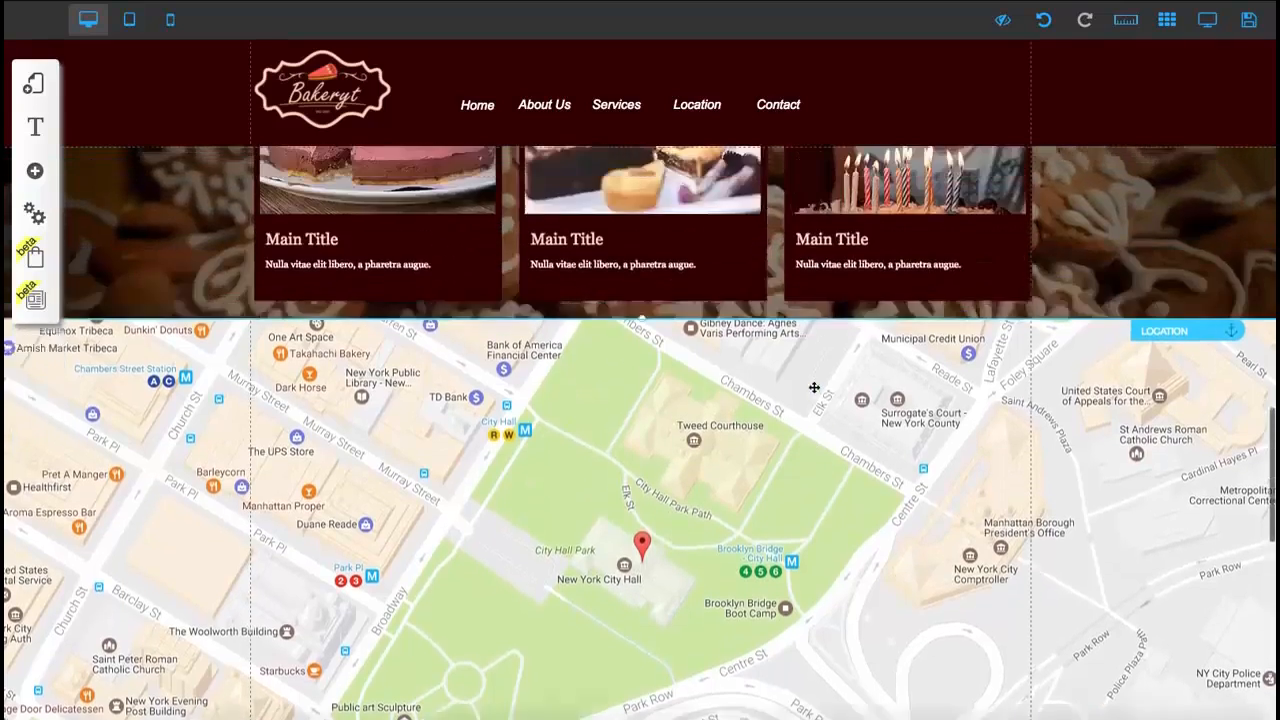
scroll(470, 307, up, 1)
scroll(333, 367, down, 5)
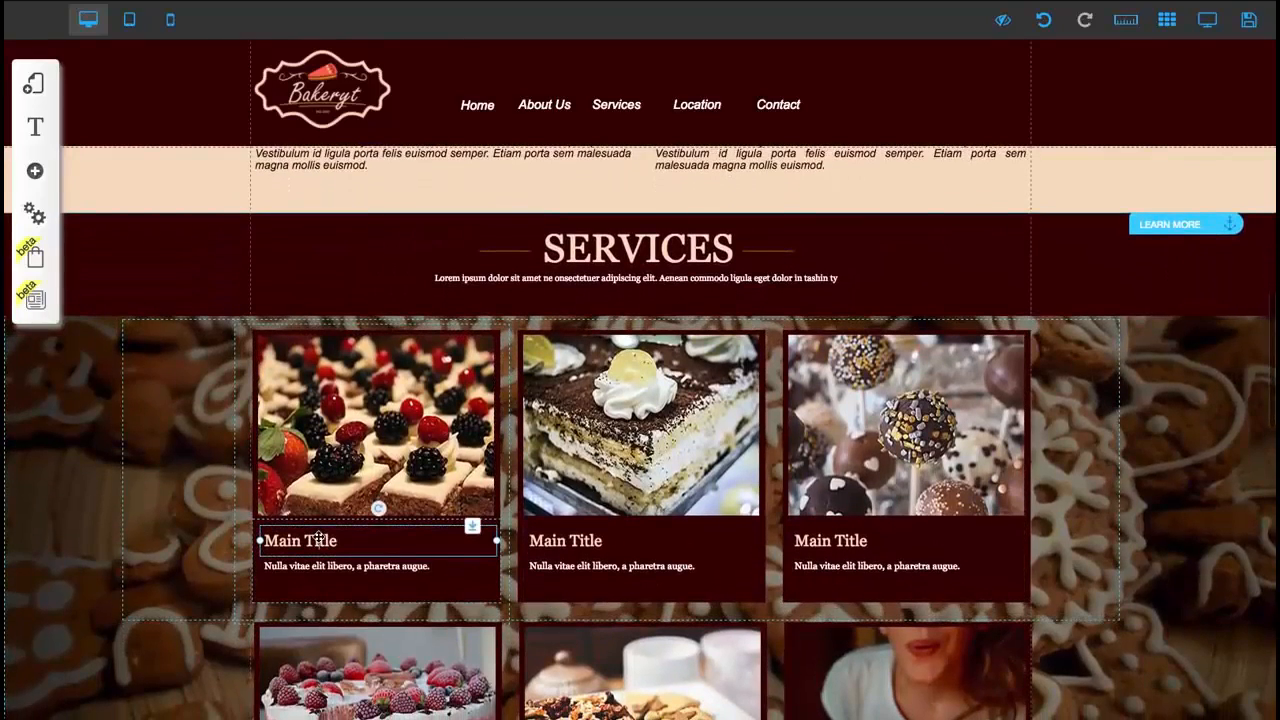
double_click(318, 540)
click(375, 541)
key(ctrl+a)
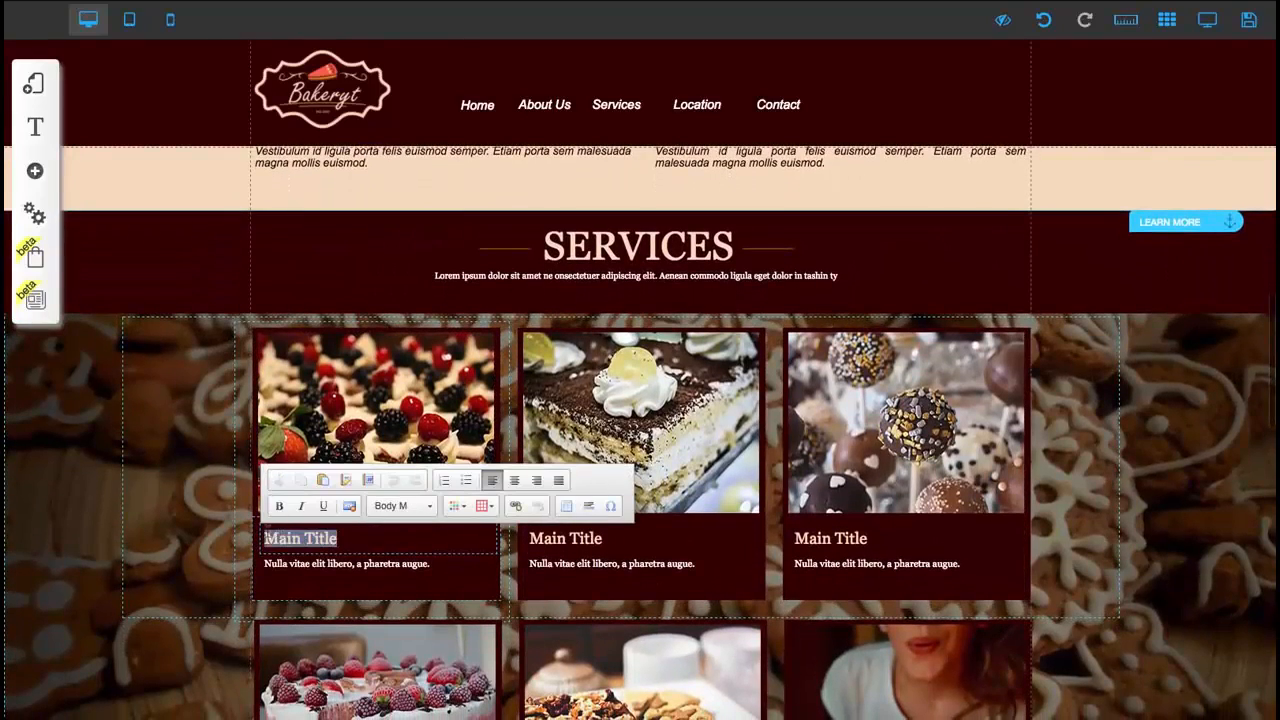
text(BERR)
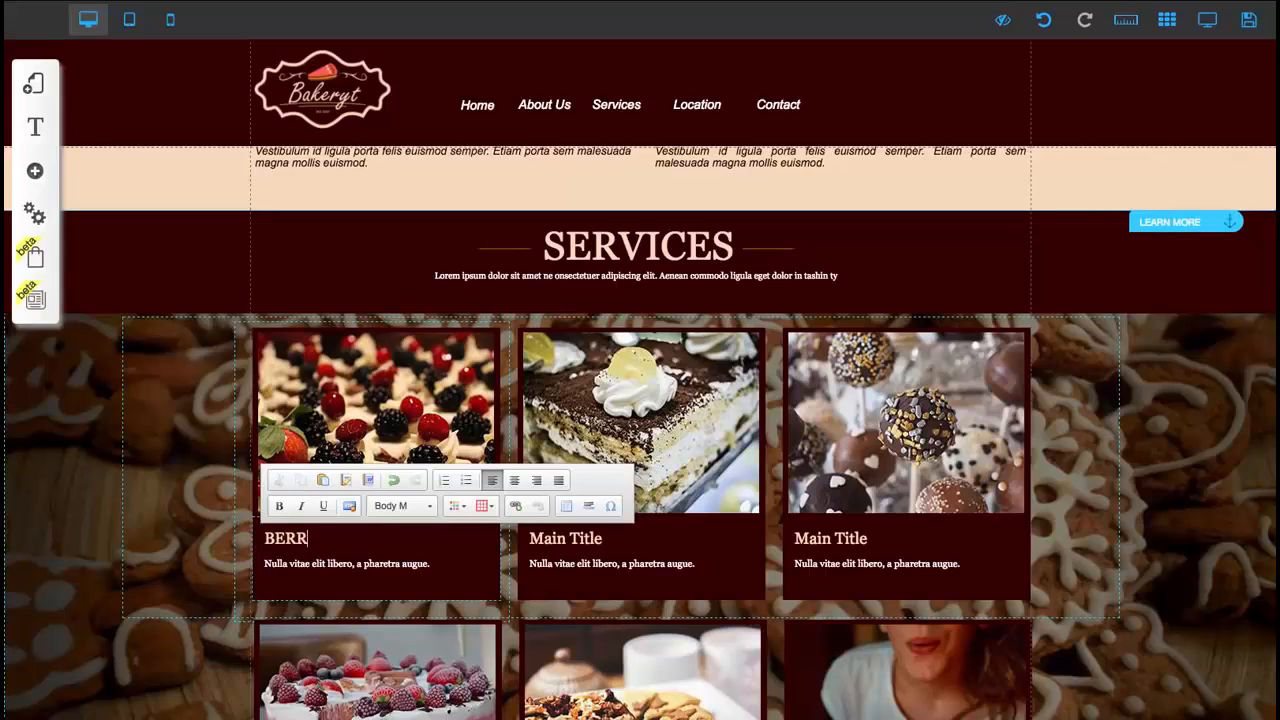
key(BackSpace)
key(BackSpace)
key(BackSpace)
text(erry Cak)
Step: Replace the title under the second picture in the first Services row with Lemon Cake
click(598, 532)
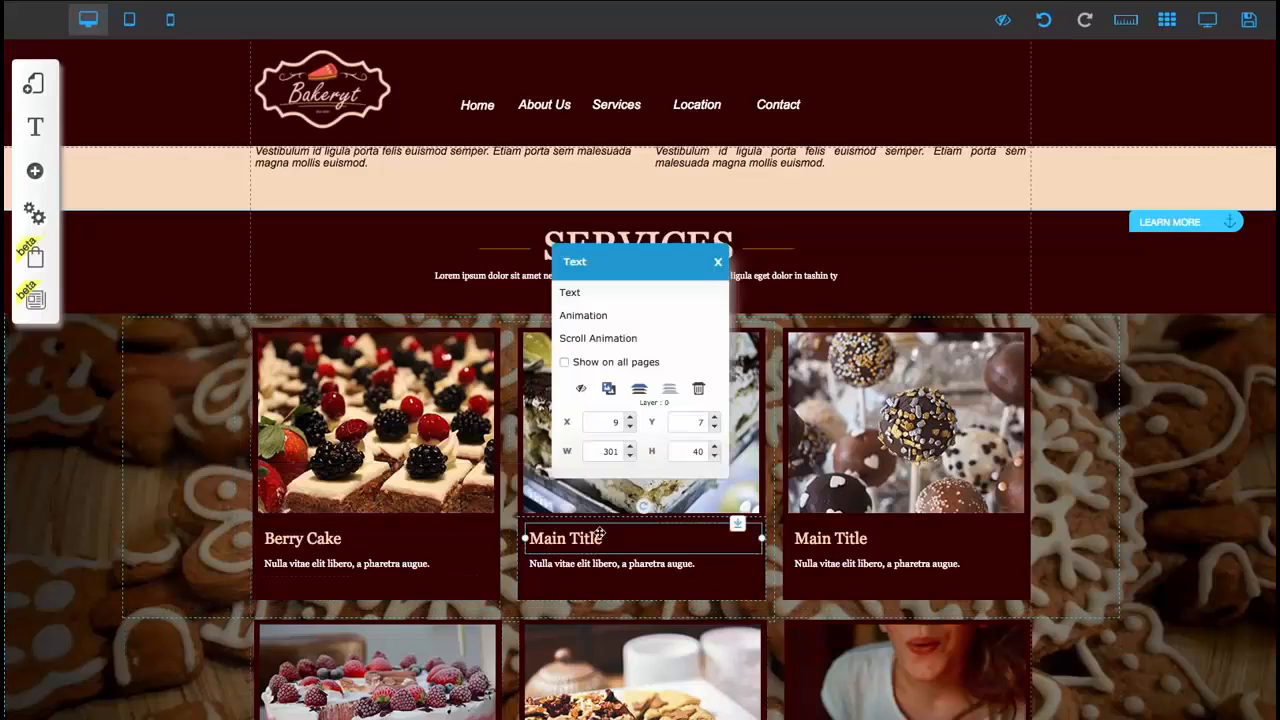
click(575, 295)
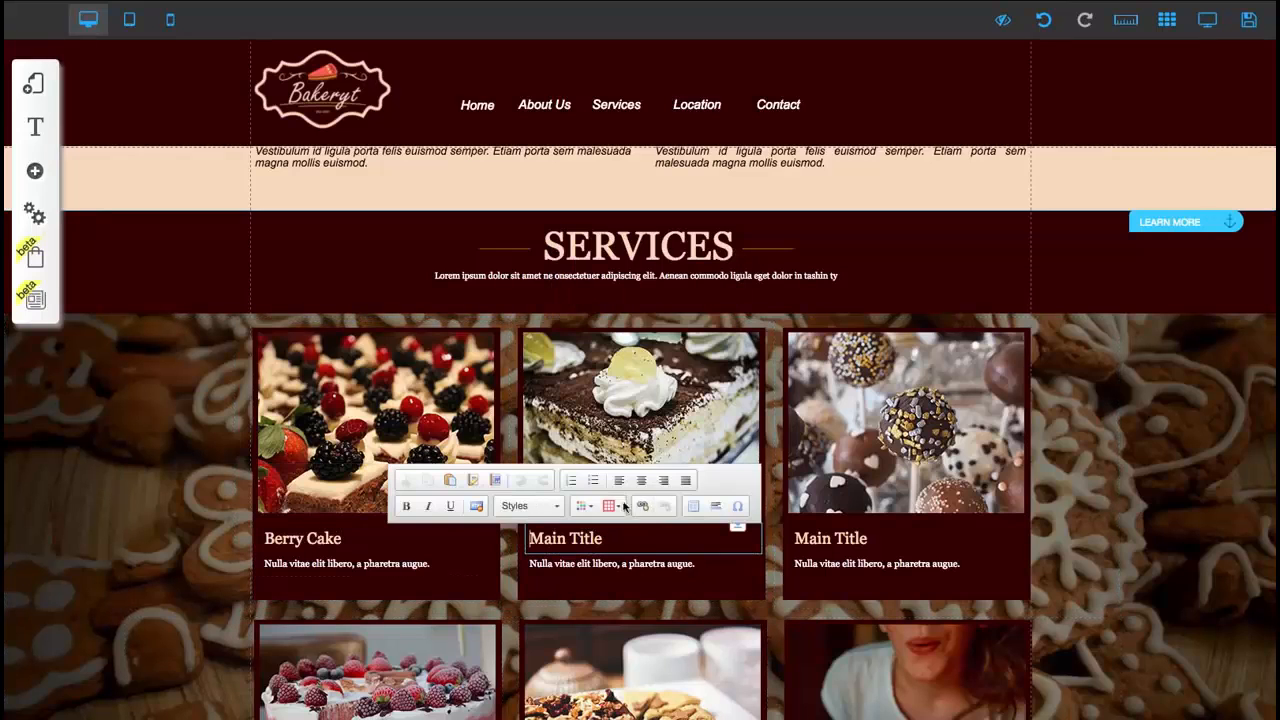
triple_click(625, 546)
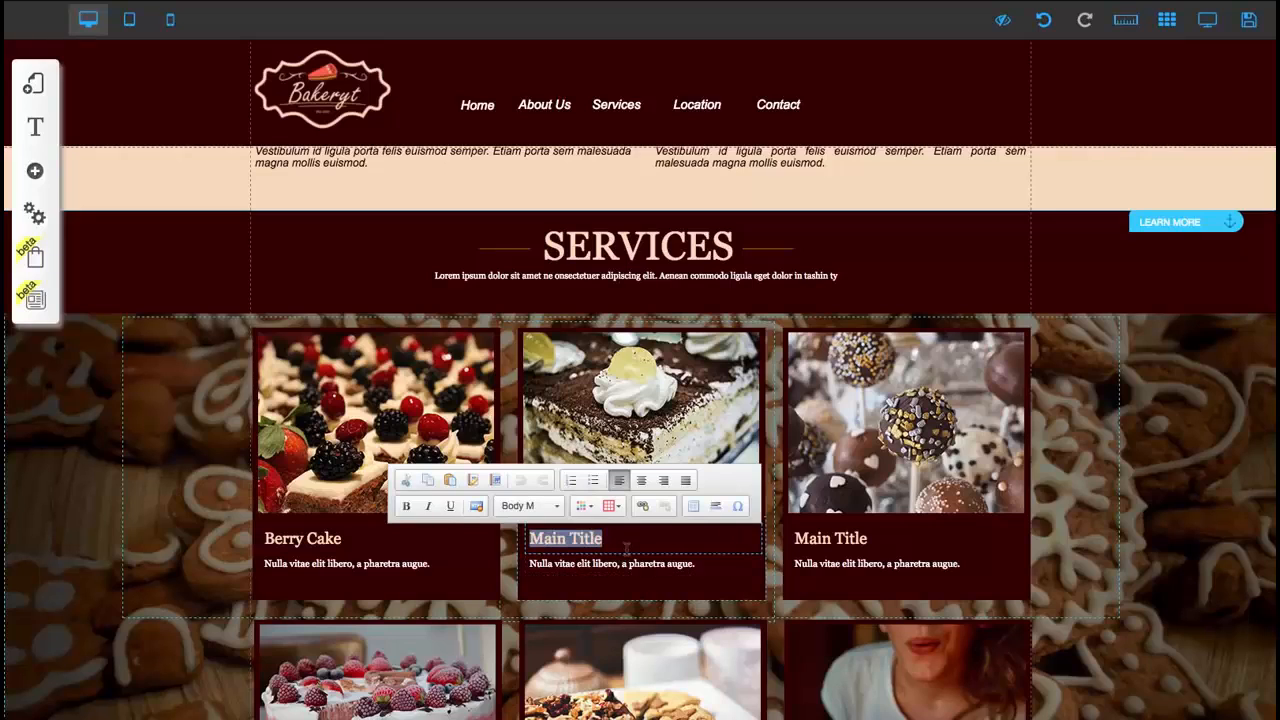
text(Lemon Cake)
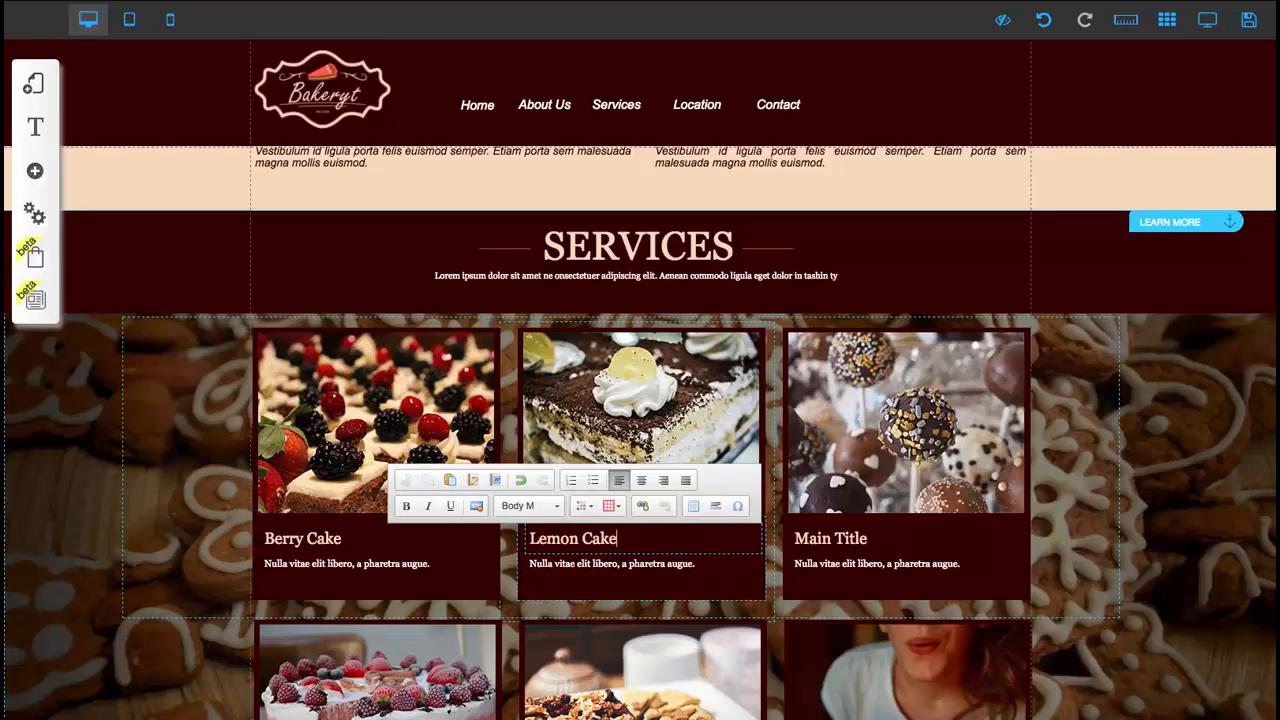
Step: Replace the title under the third picture in the first Services row with Candy Lollipop
click(875, 541)
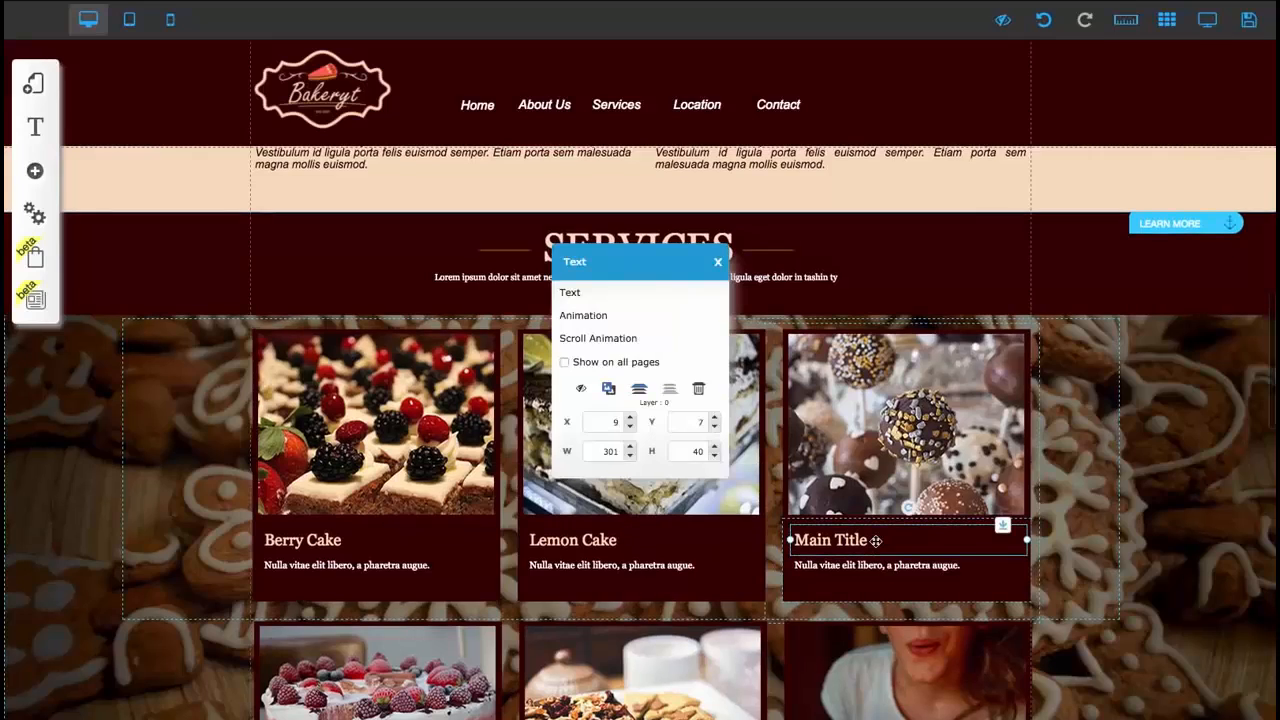
triple_click(875, 541)
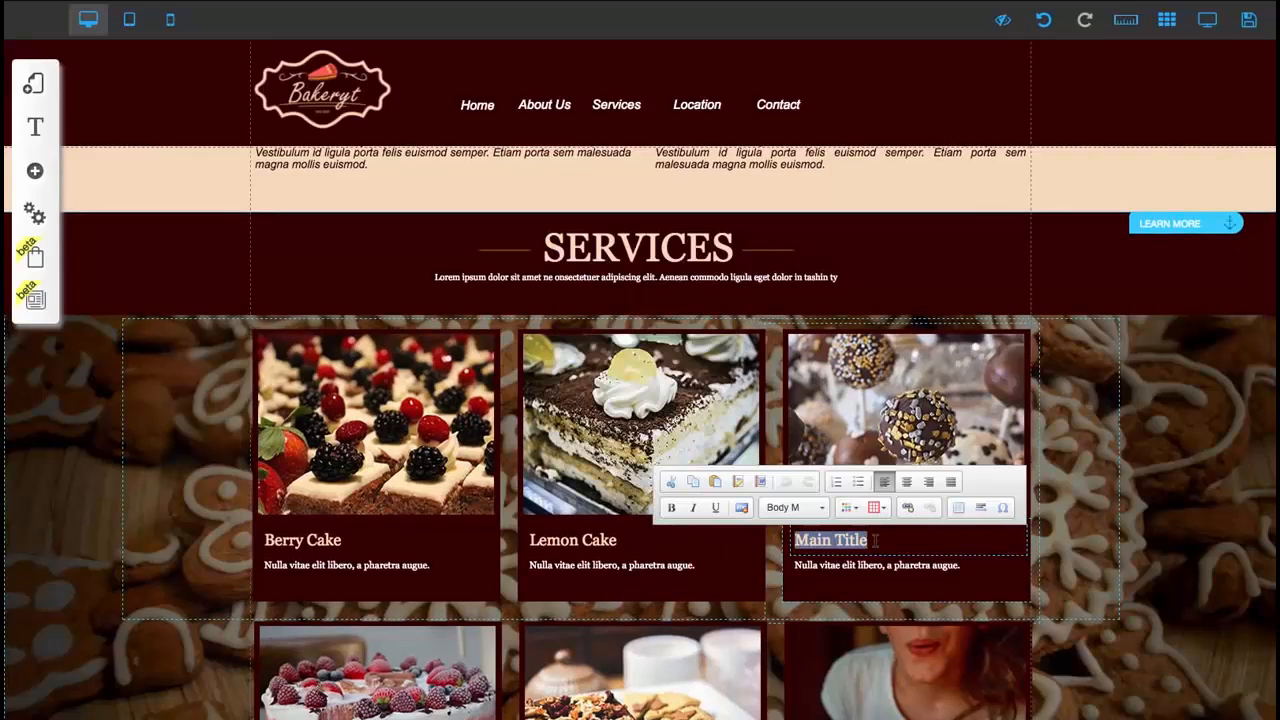
text(C)
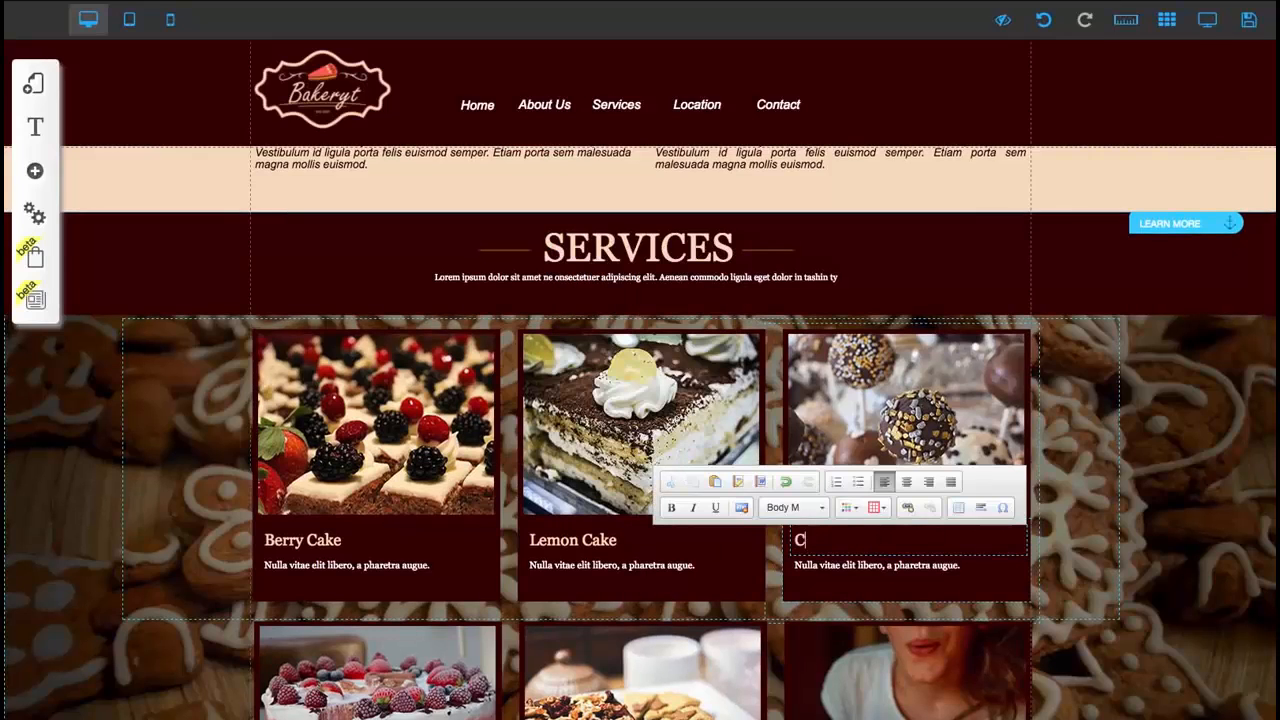
text(andy Lollipop)
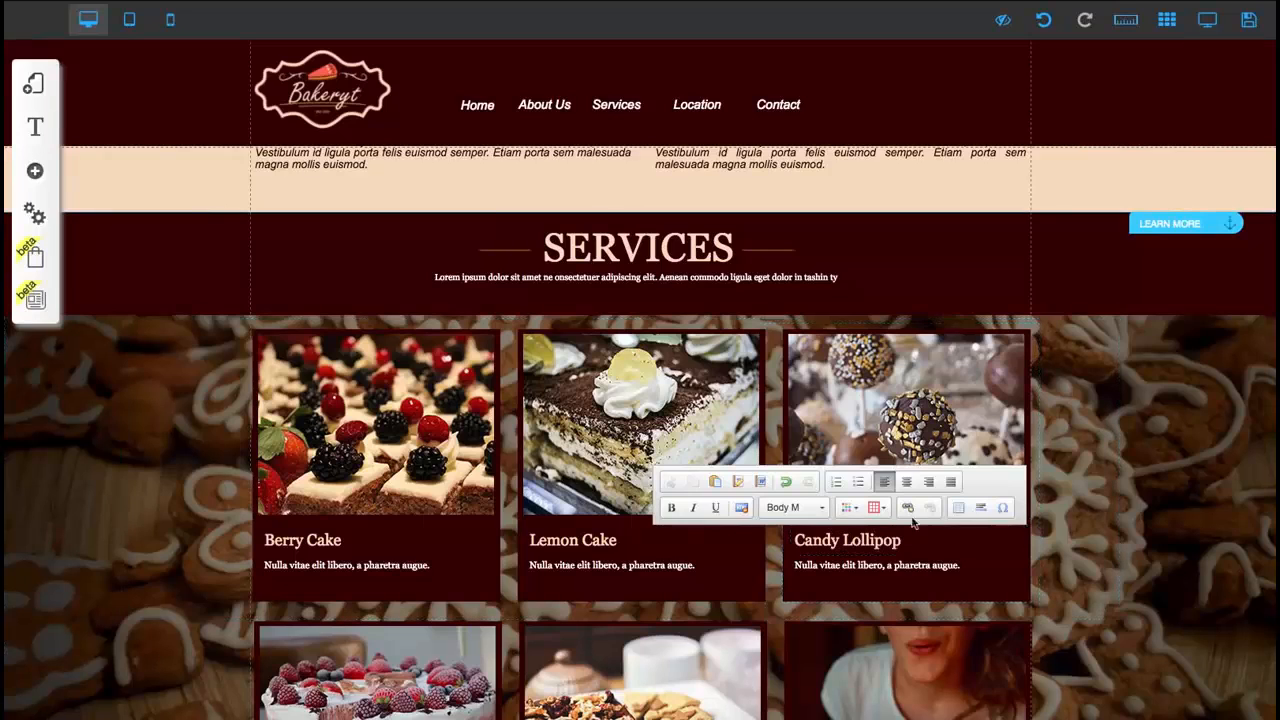
Step: Start changing the baker photo in the About Us section and open the built-in Image Collection
click(1050, 524)
scroll(667, 497, down, 1)
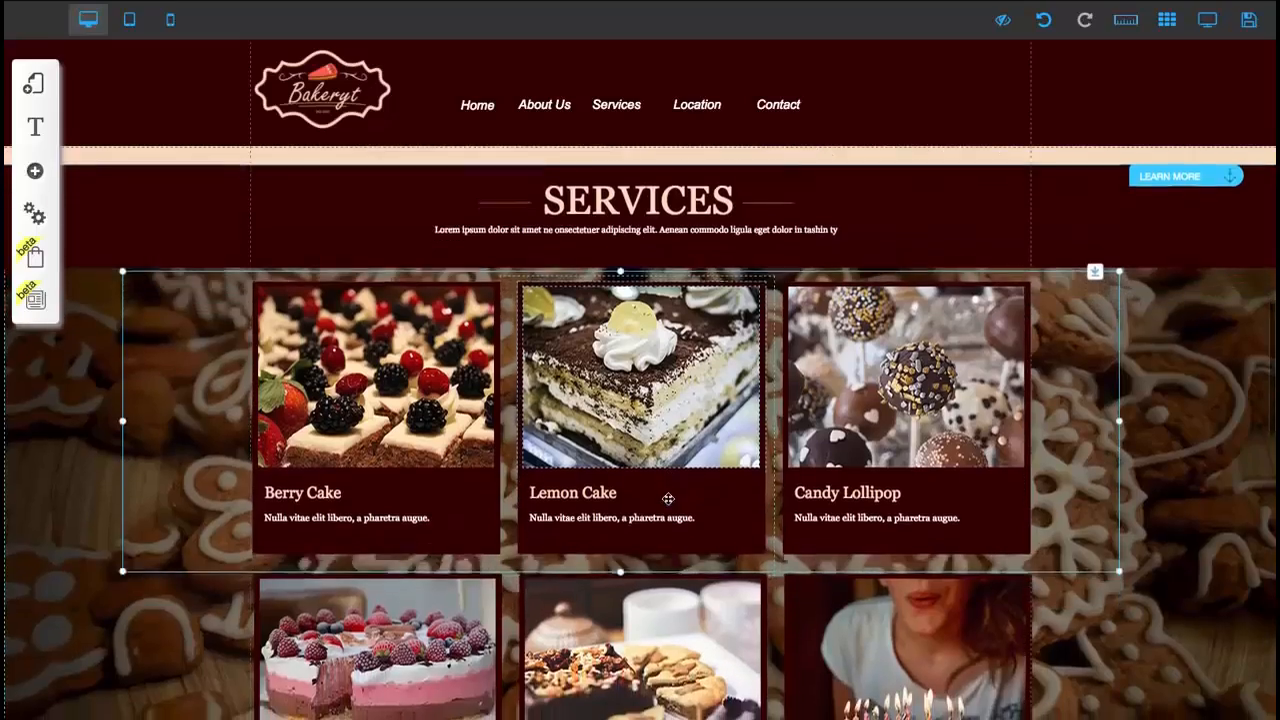
scroll(615, 470, up, 8)
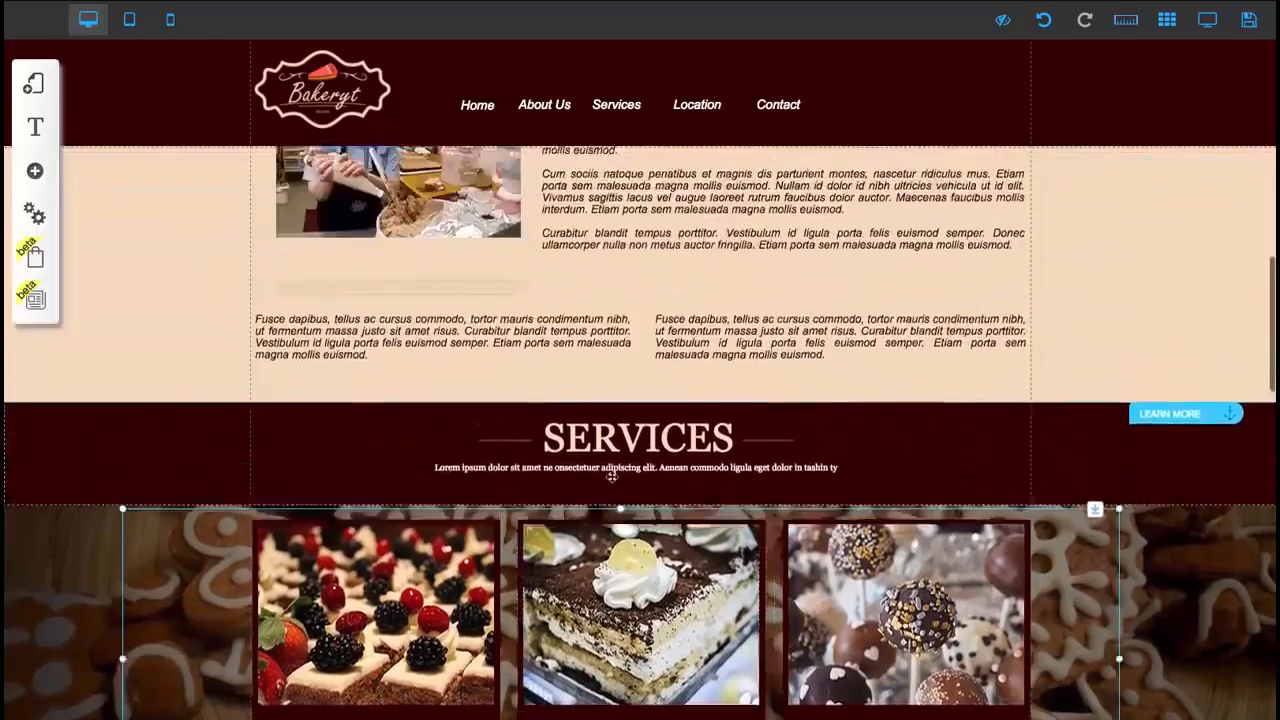
scroll(612, 477, up, 5)
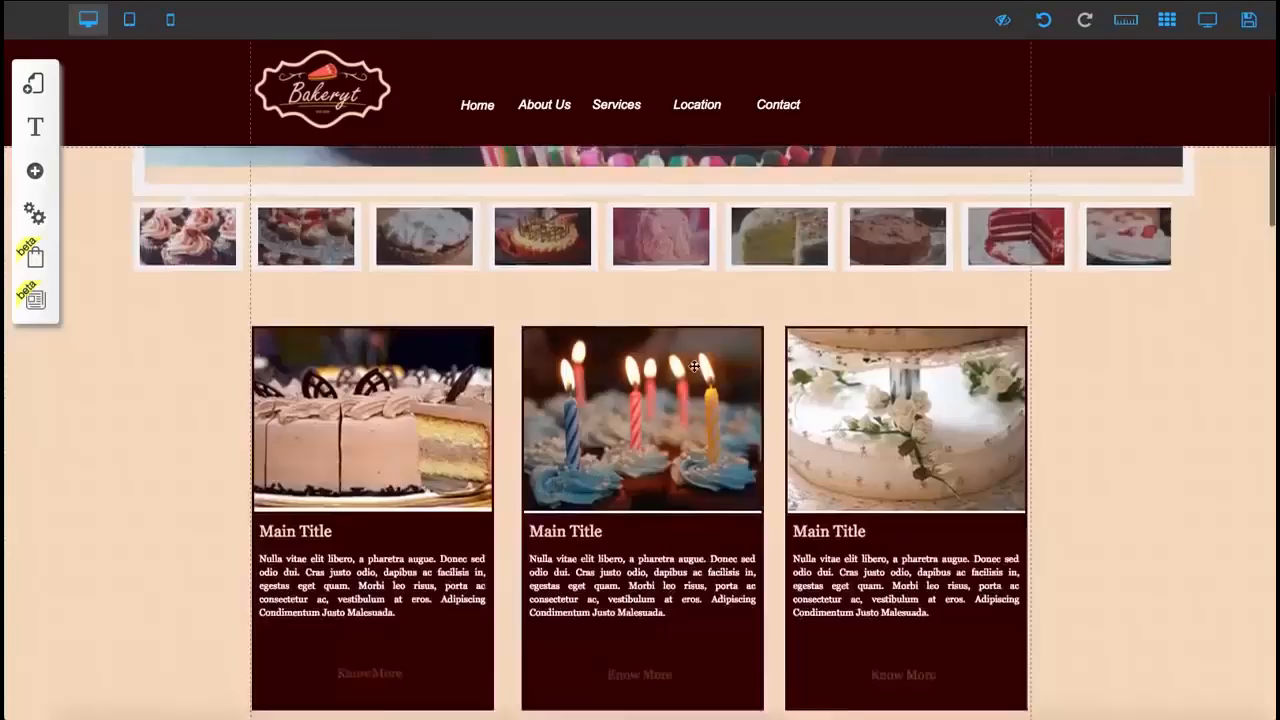
scroll(694, 367, down, 8)
click(428, 424)
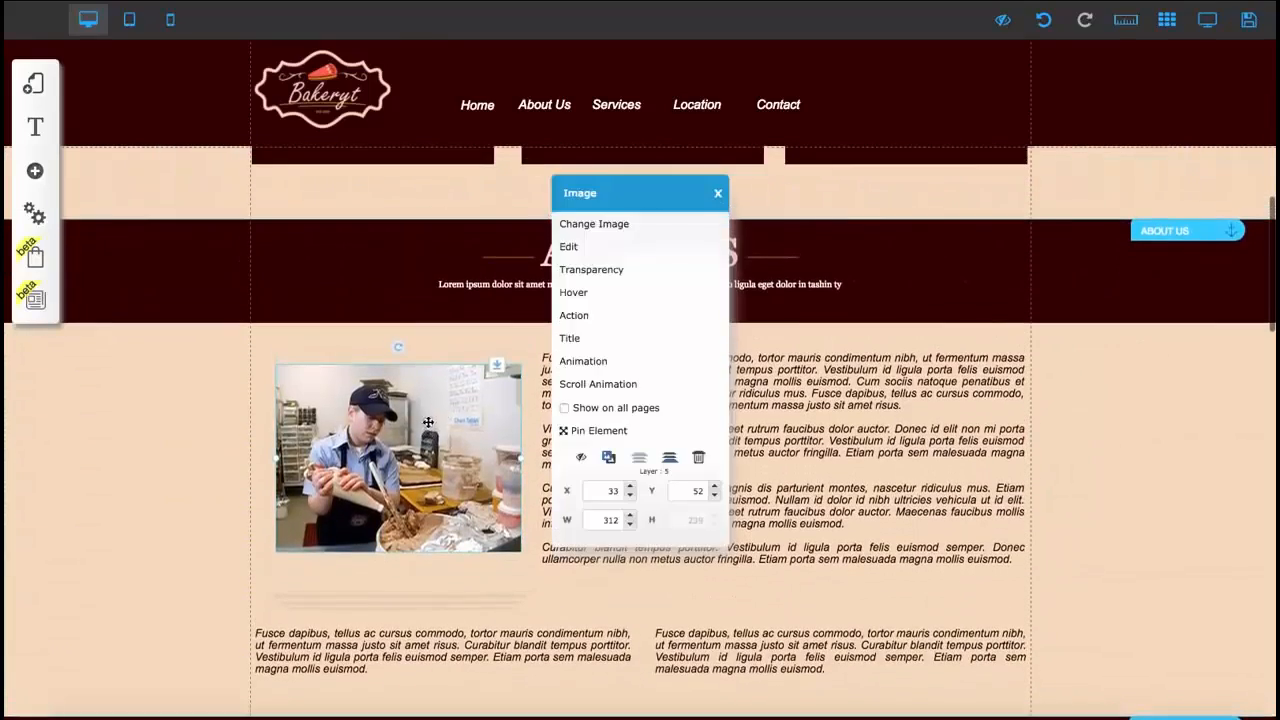
click(582, 225)
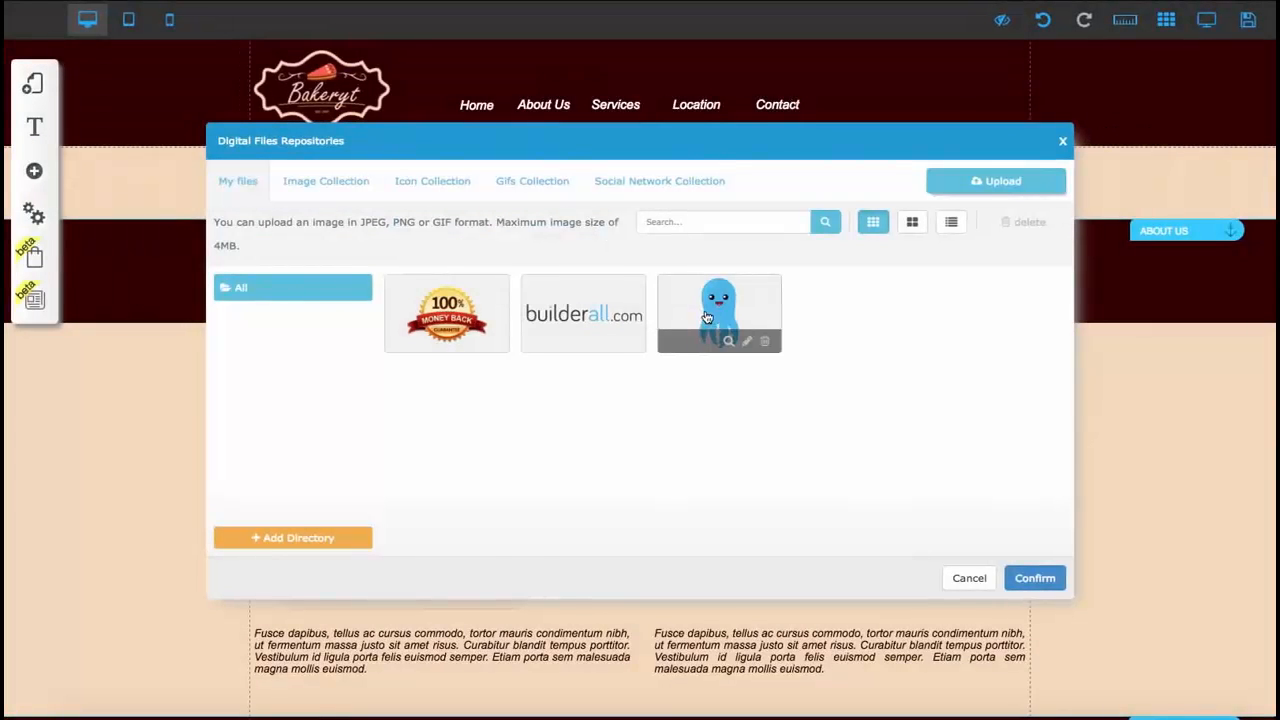
click(706, 317)
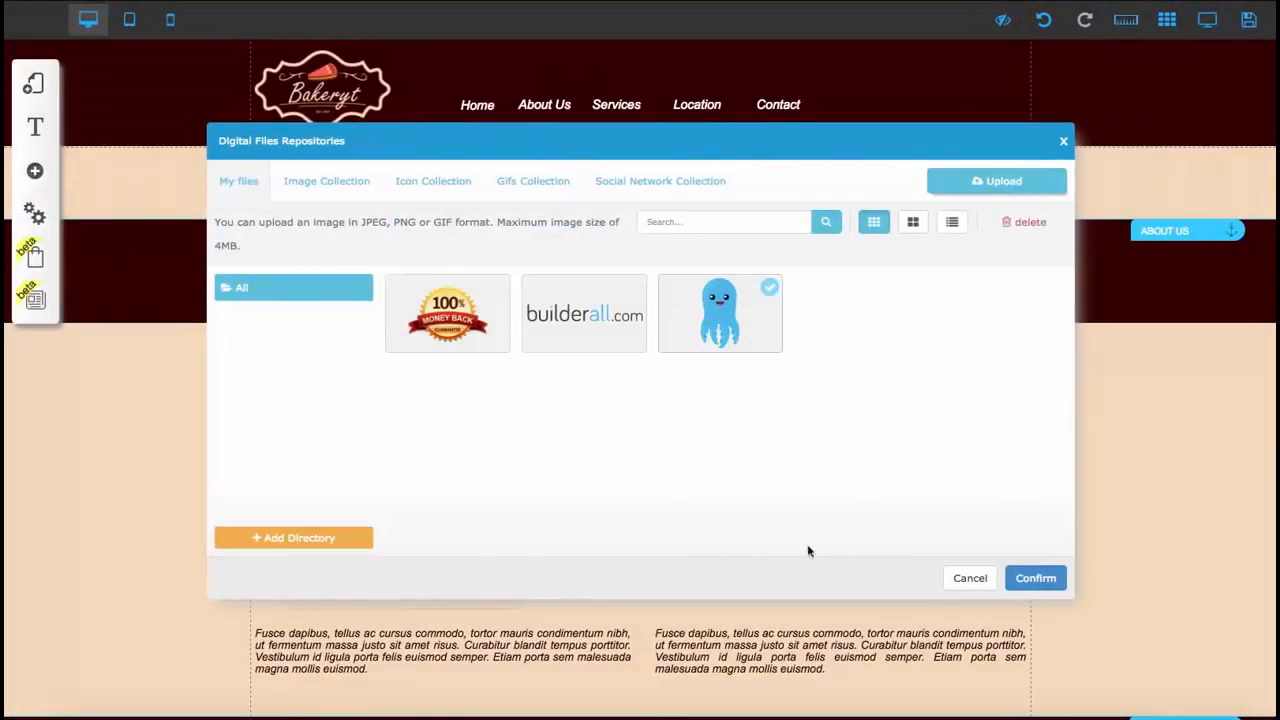
click(355, 185)
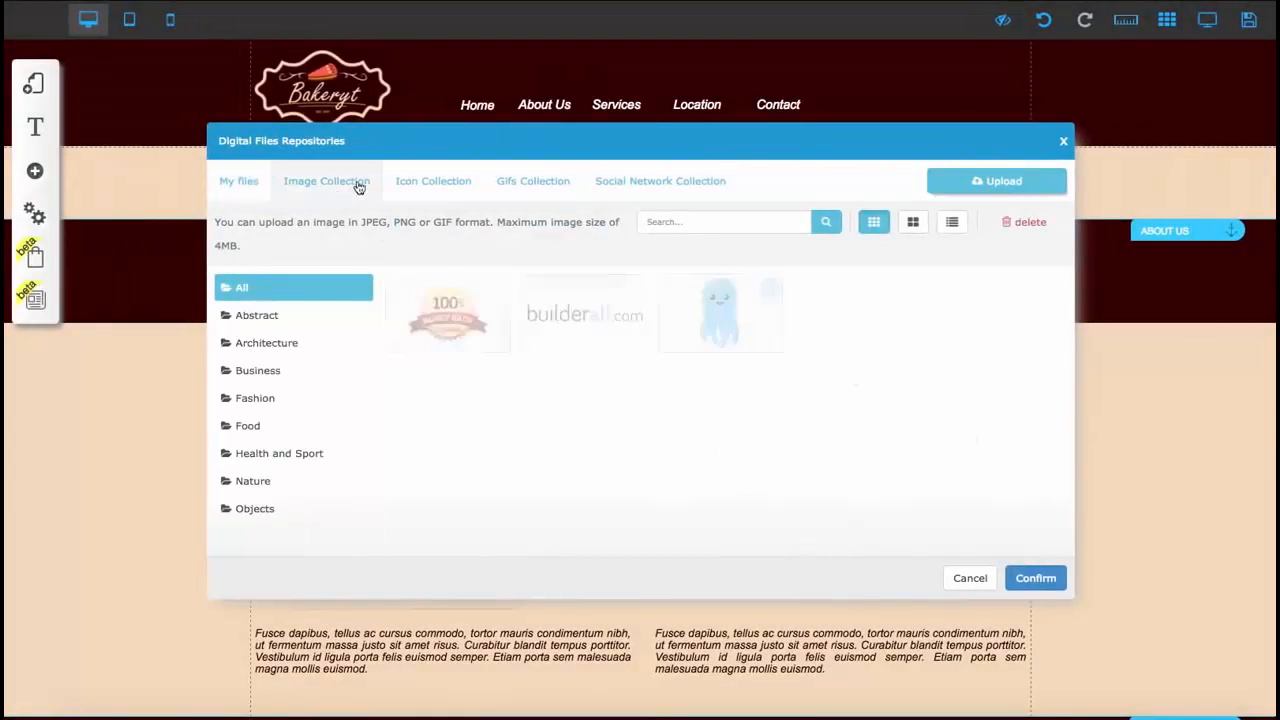
Step: Browse the People and Food images and replace the About Us baker photo with the sprinkled muffin picture from Food
scroll(275, 425, down, 2)
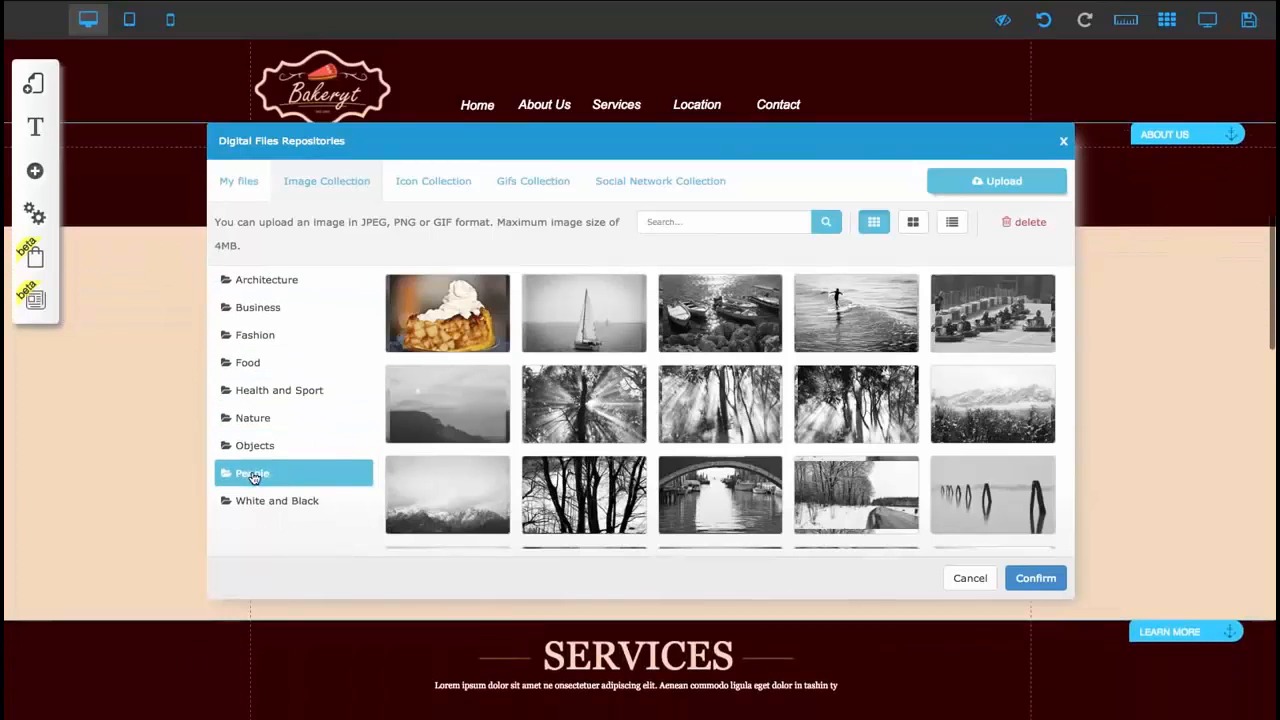
click(258, 473)
scroll(900, 390, down, 5)
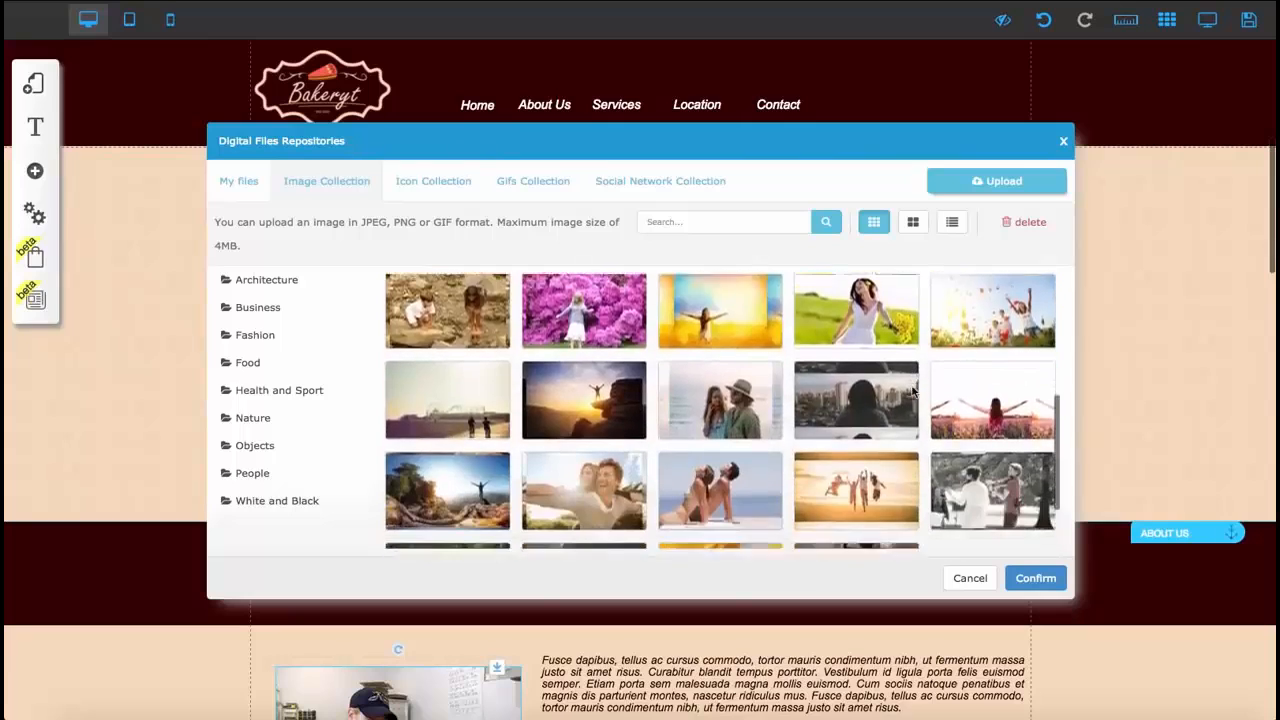
click(336, 368)
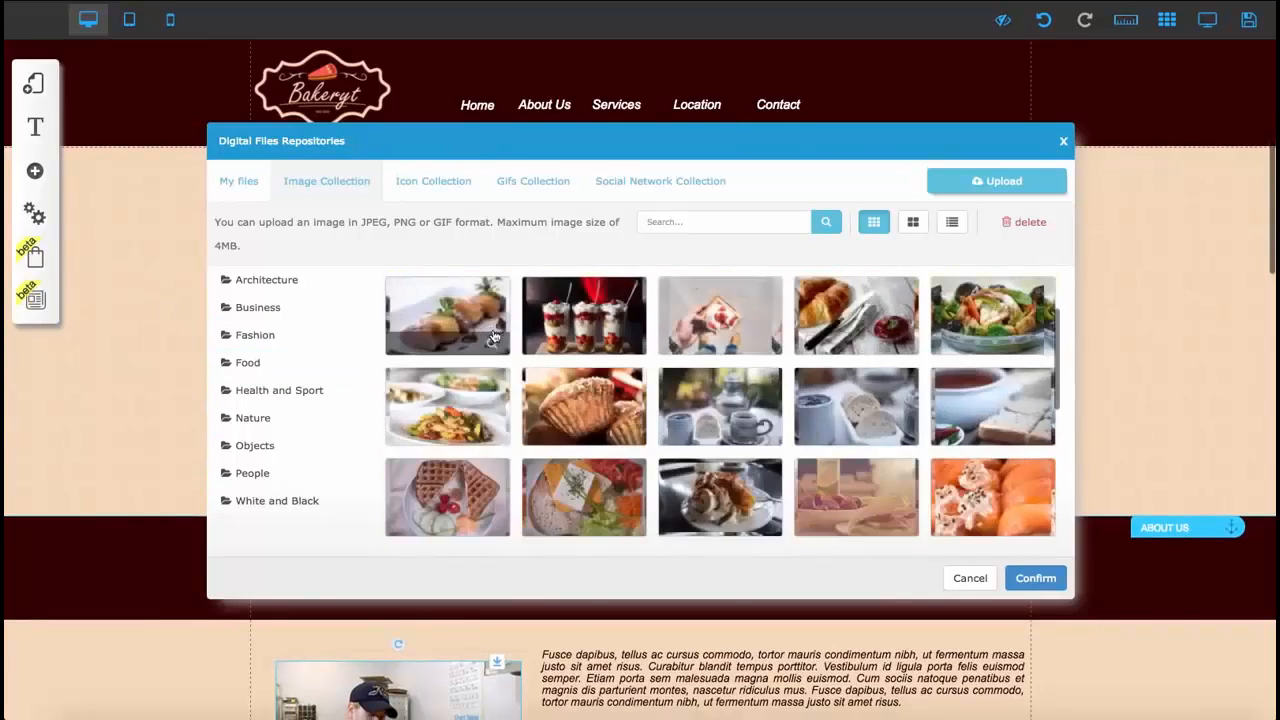
scroll(491, 338, down, 4)
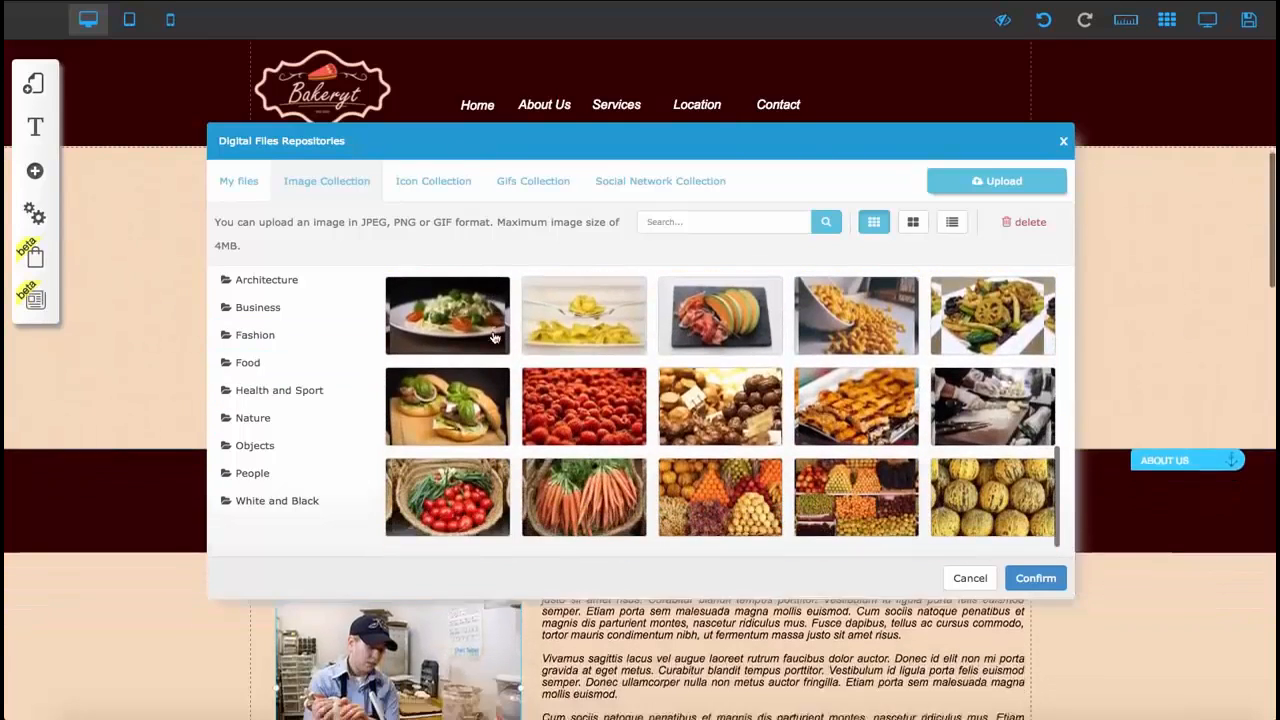
scroll(491, 338, up, 5)
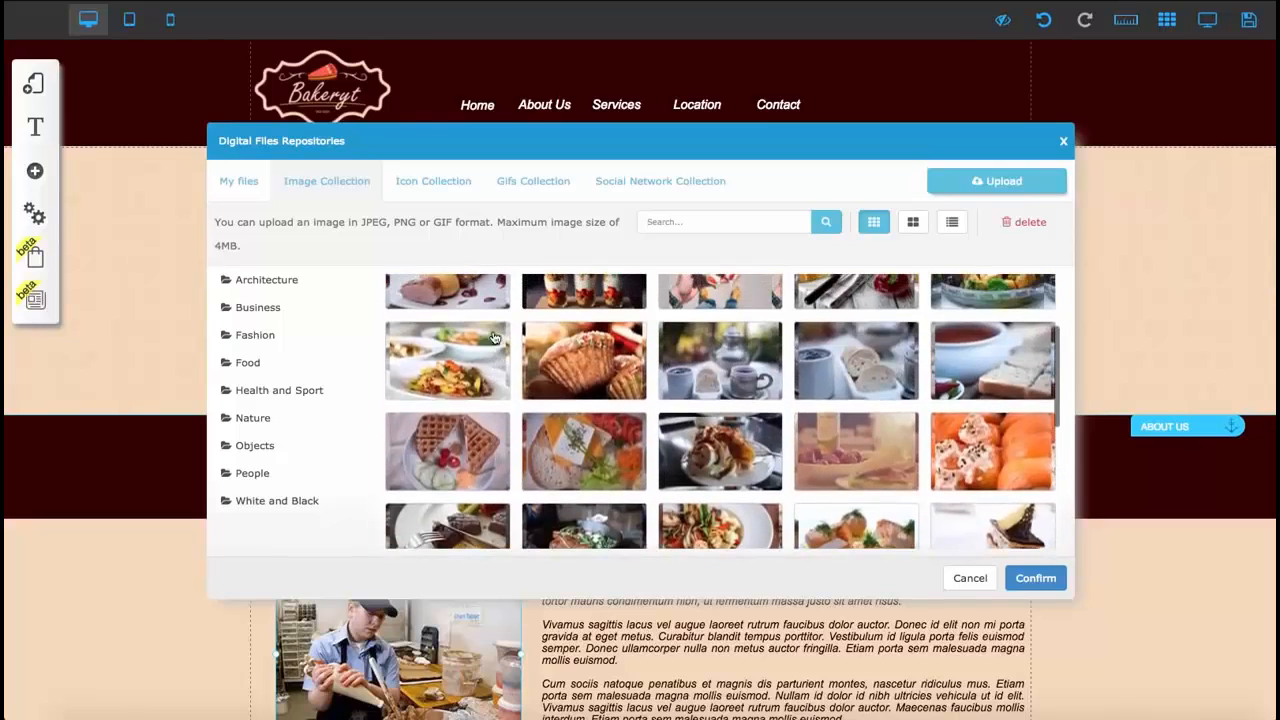
click(585, 368)
click(1032, 580)
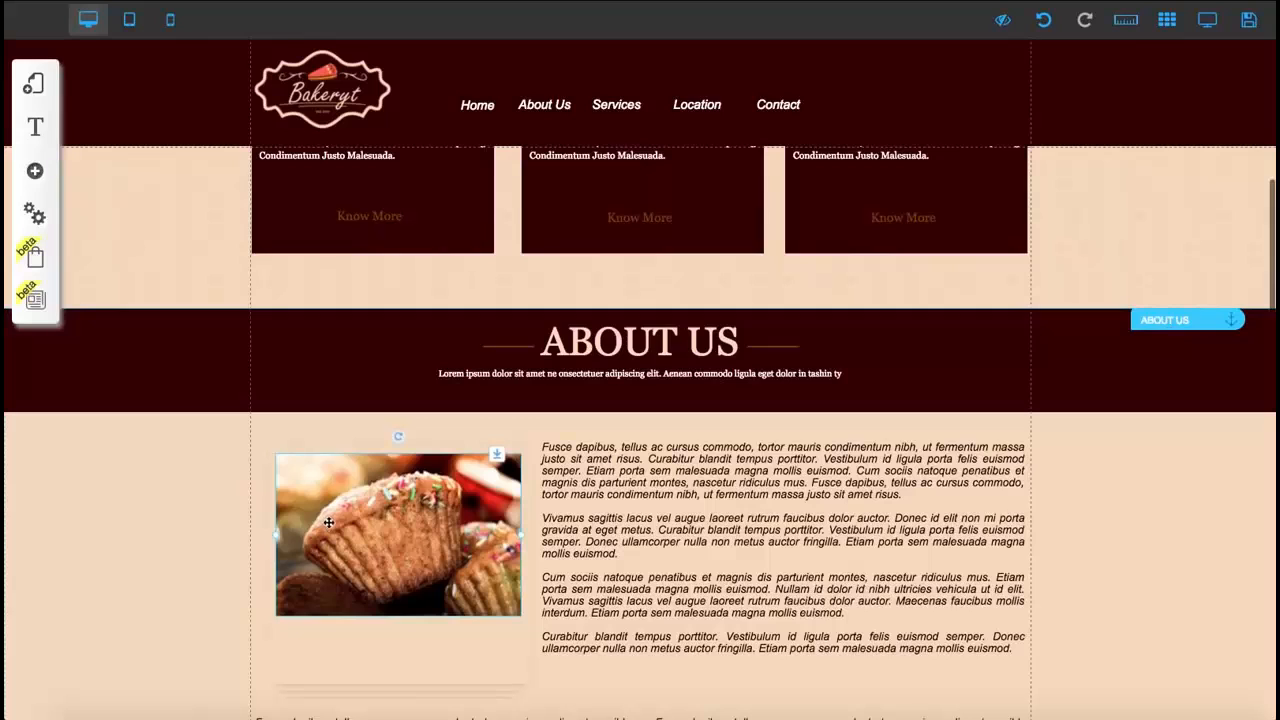
Step: Open the image repository for the About Us muffin picture to view its upload option, and close it without changing the picture
scroll(336, 500, down, 1)
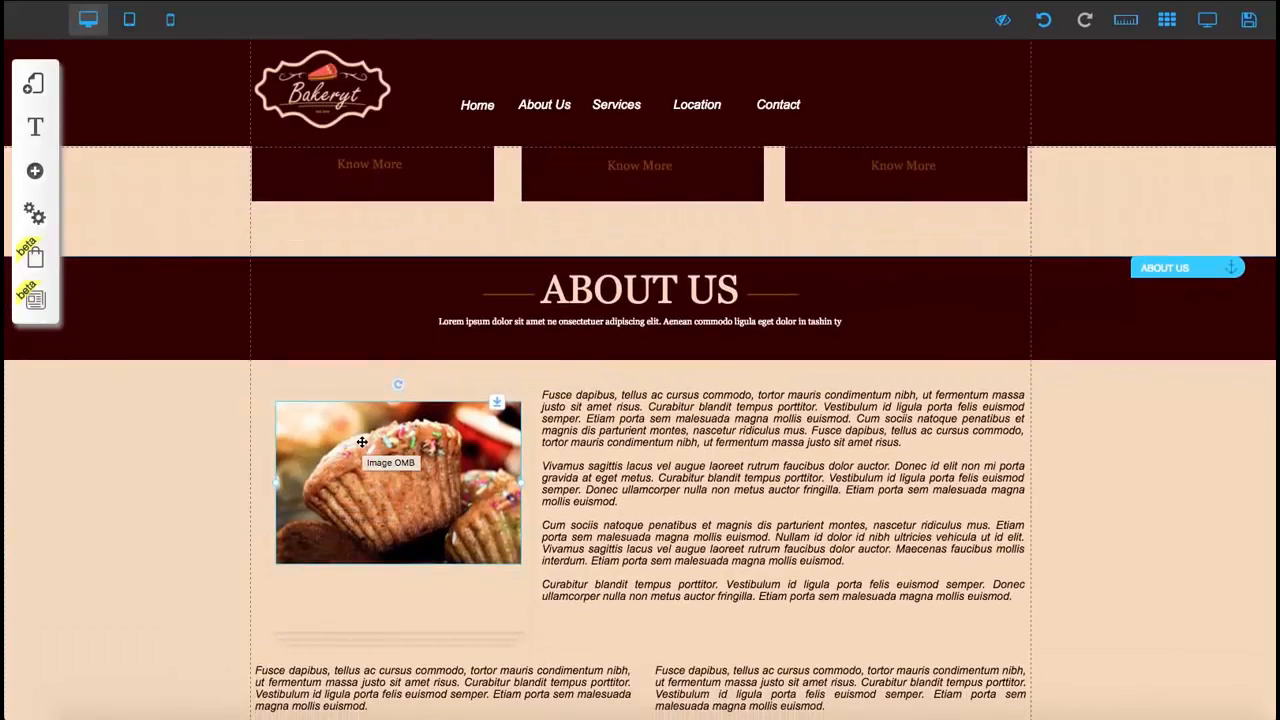
click(361, 441)
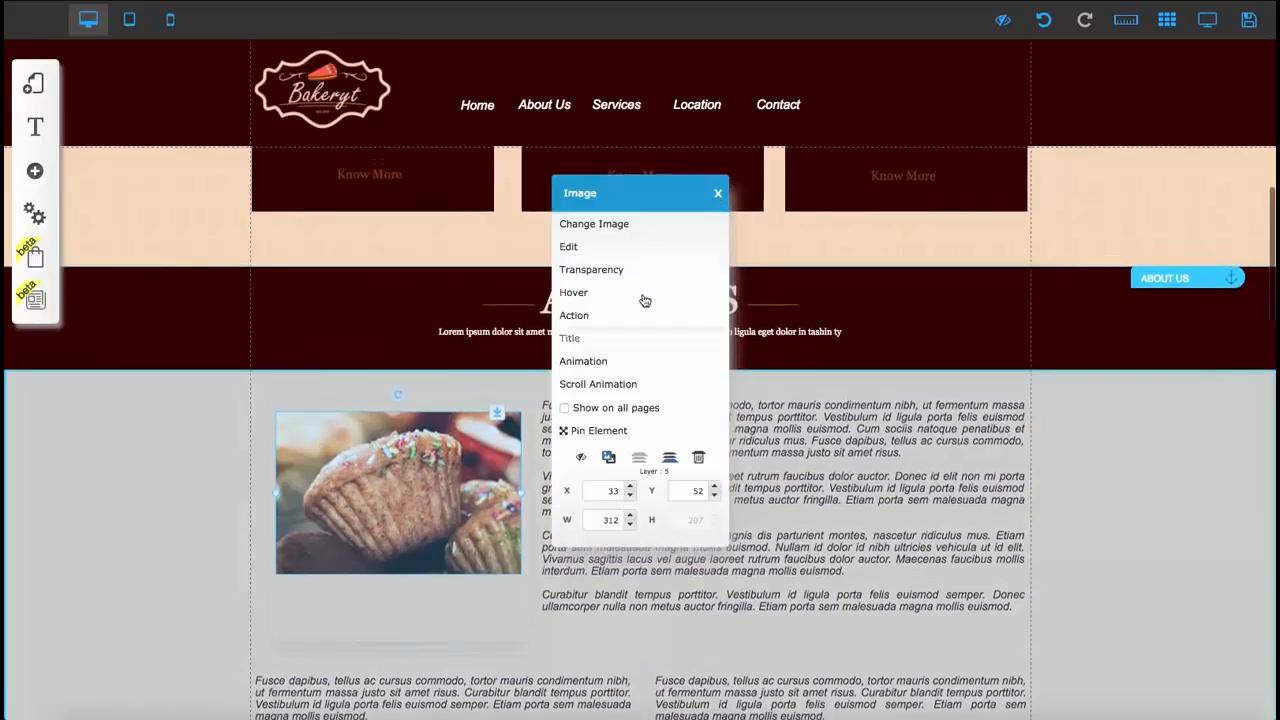
click(609, 222)
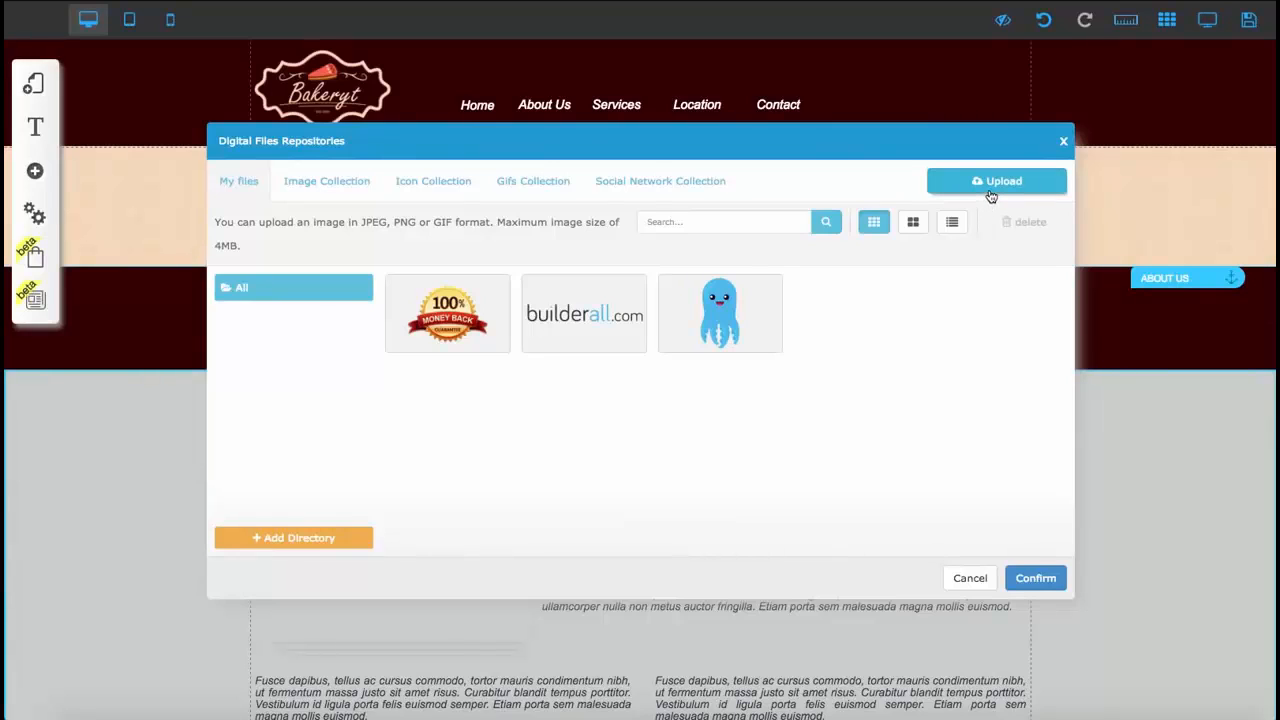
click(1063, 141)
Step: Review the Settings and SEO options of the Site Bakery Express layout, such as favicon, title, description and key word
scroll(592, 401, up, 10)
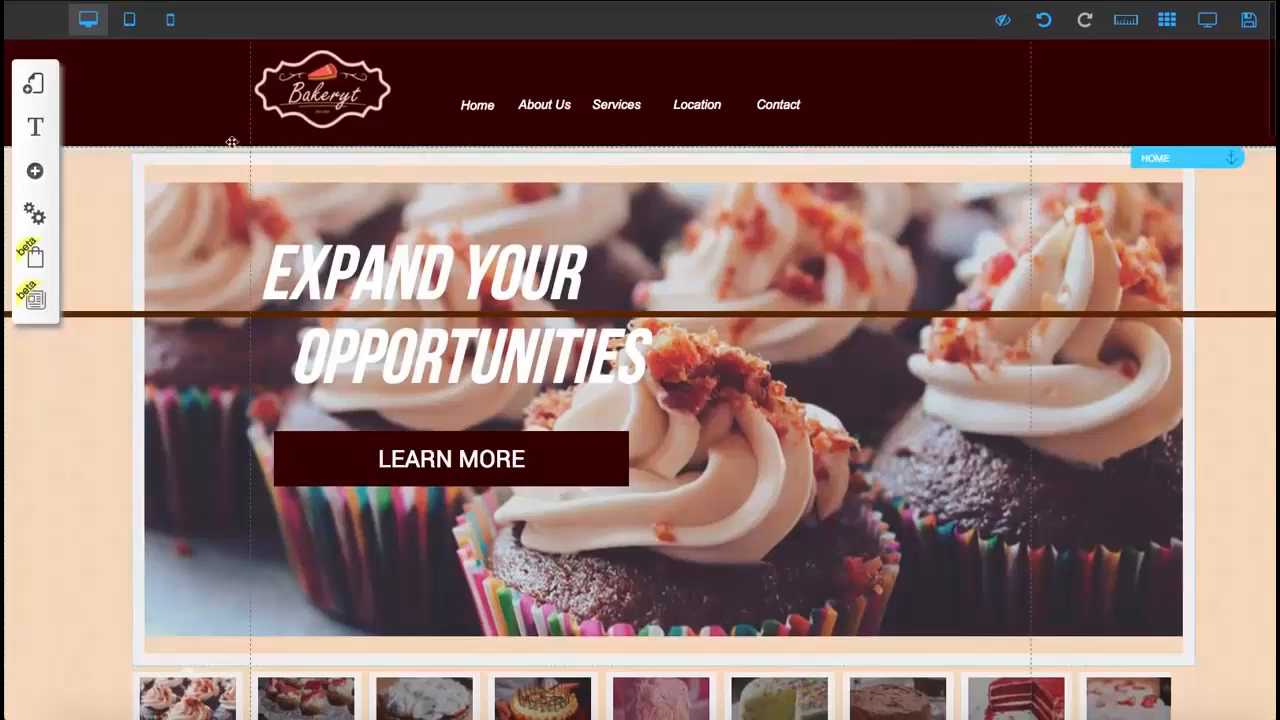
click(34, 214)
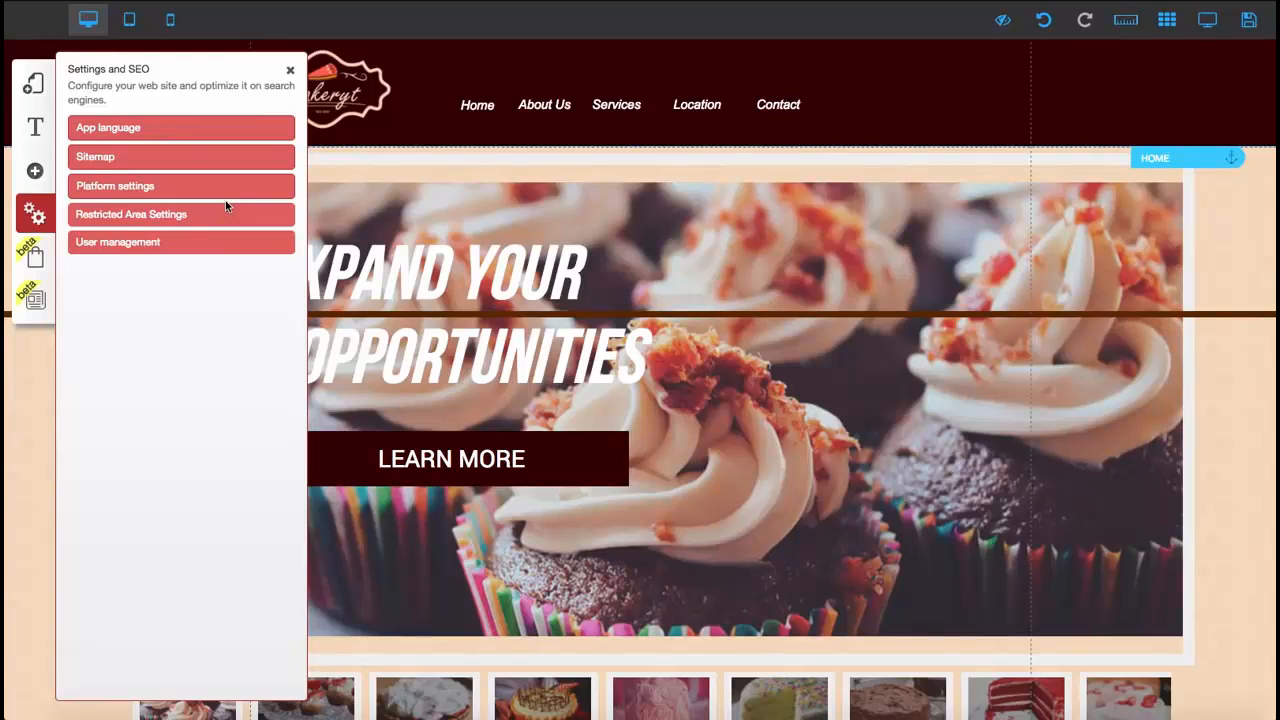
click(35, 93)
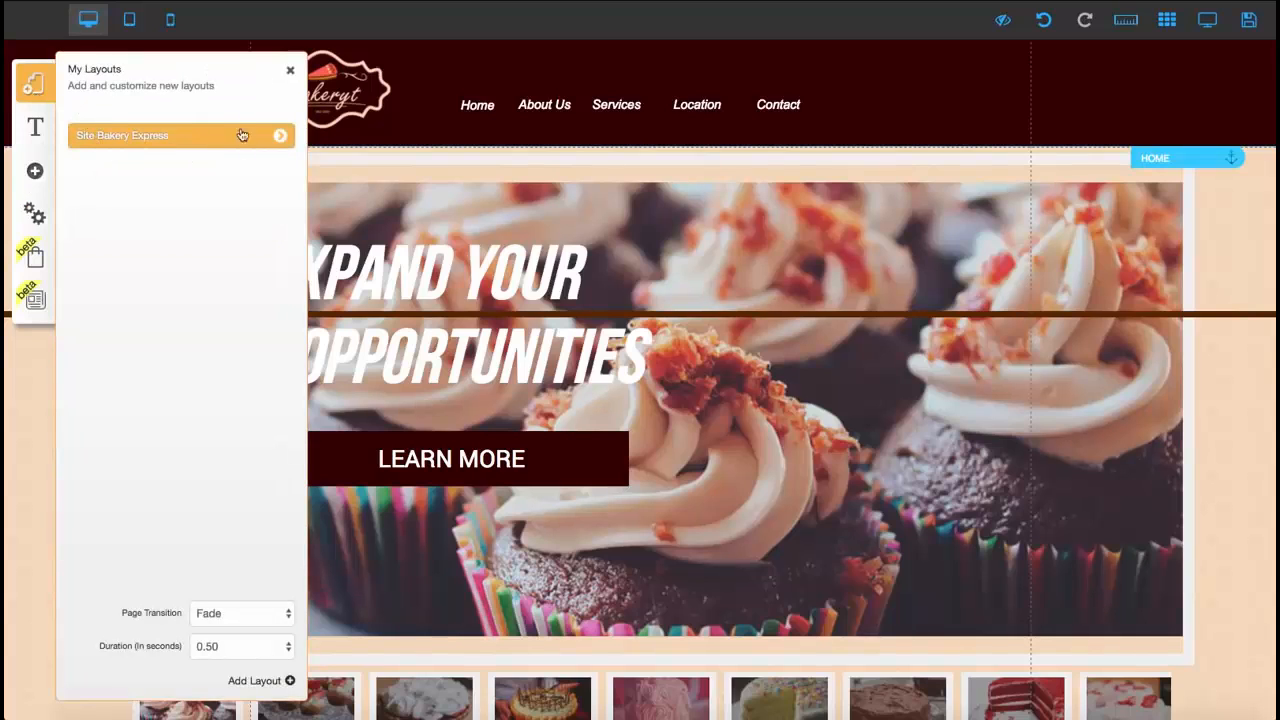
click(280, 137)
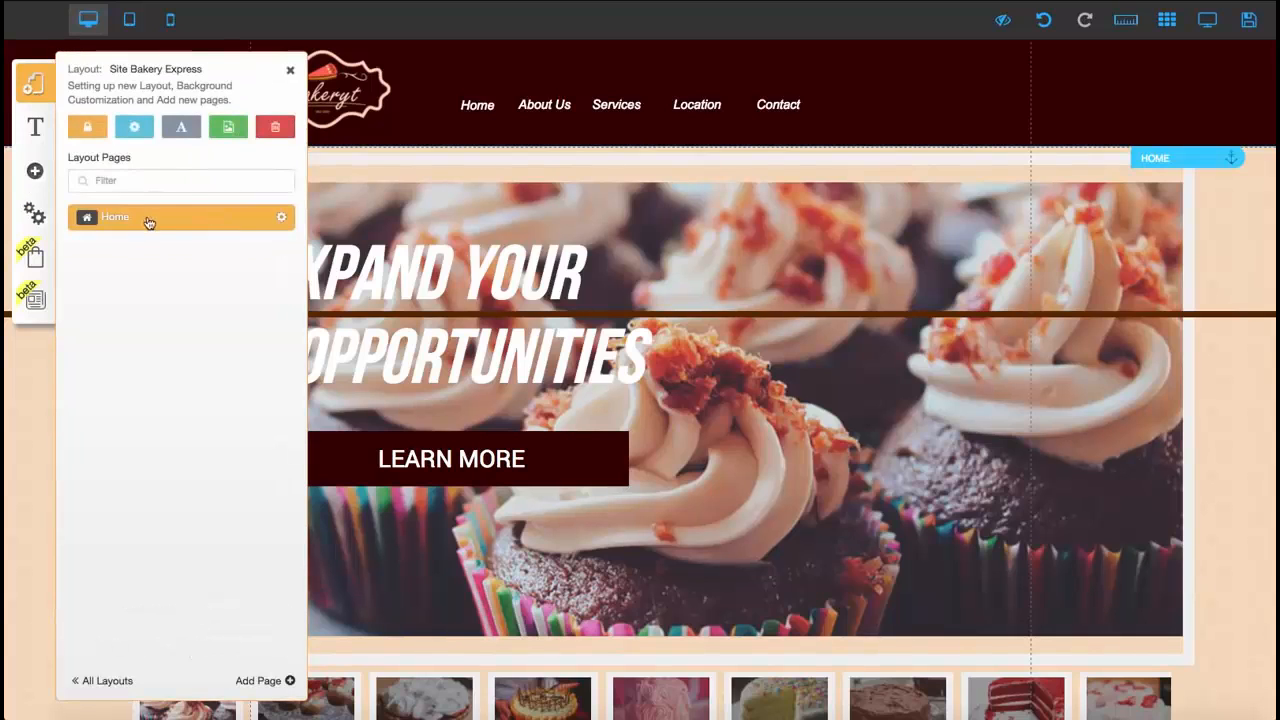
click(134, 128)
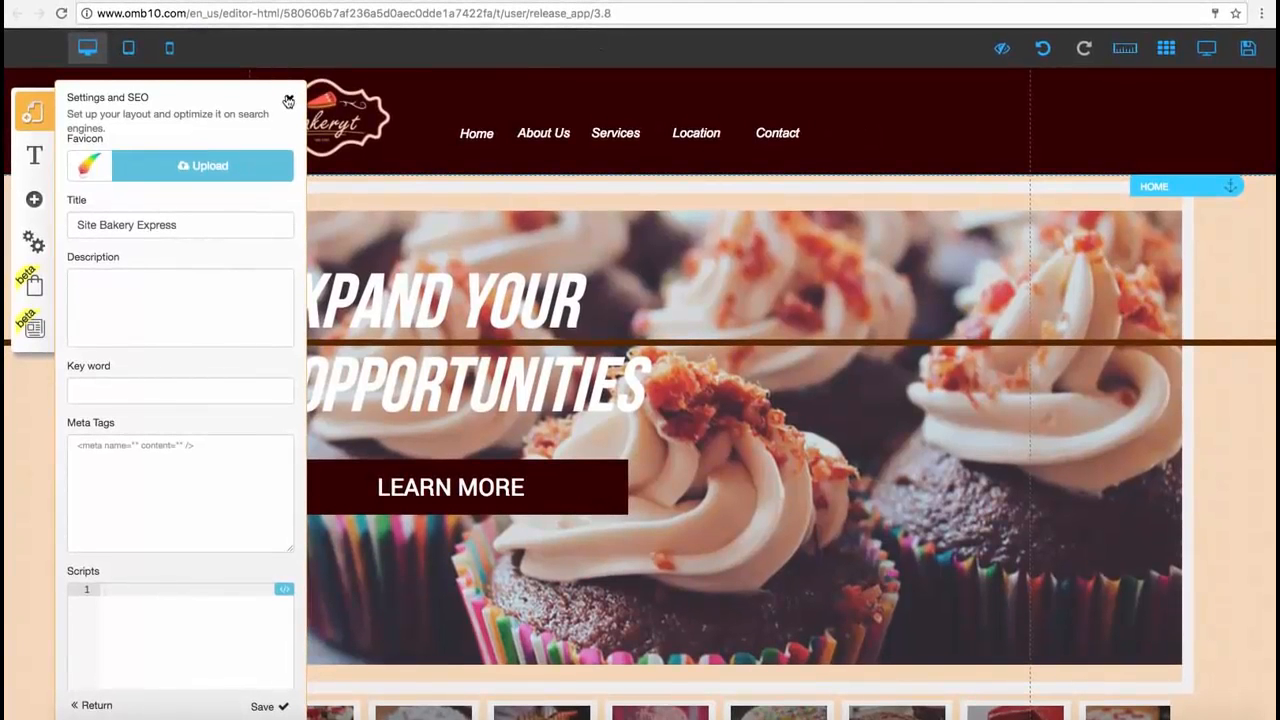
click(137, 226)
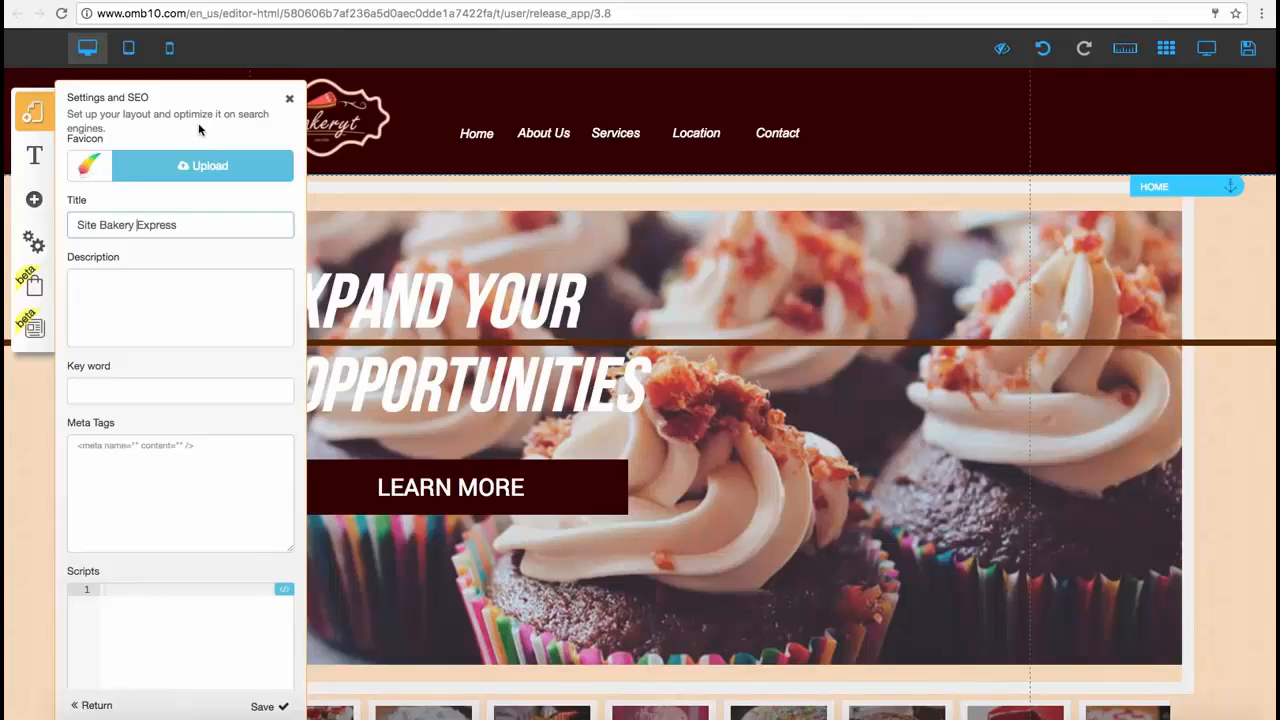
click(289, 99)
Step: Review the site's Restricted Area Settings and the tablet and mobile mode options in the platform settings
click(34, 242)
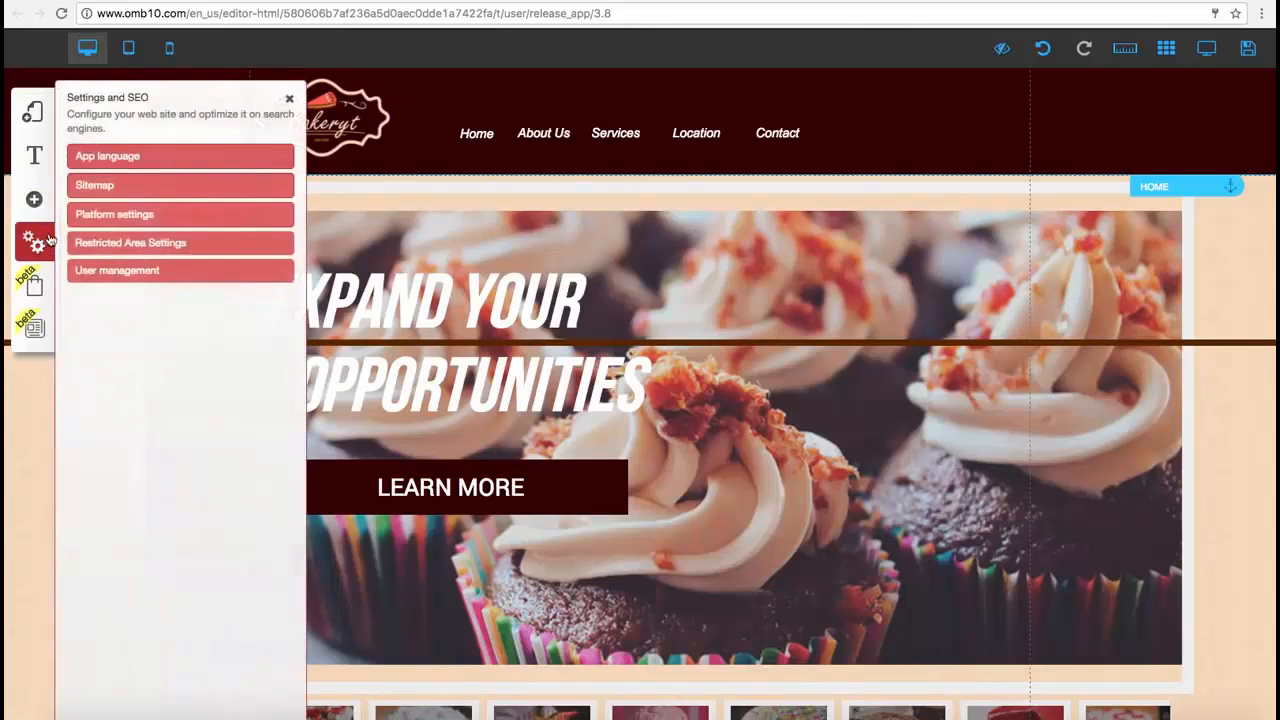
click(117, 242)
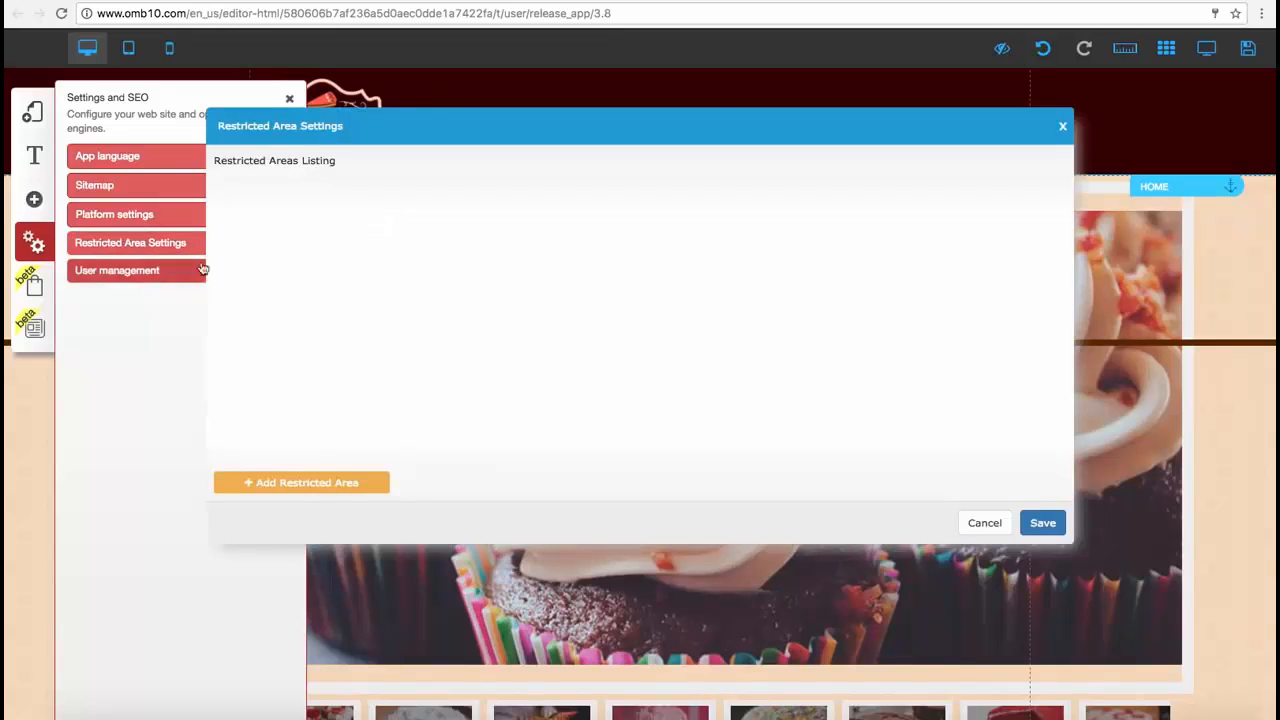
click(1064, 127)
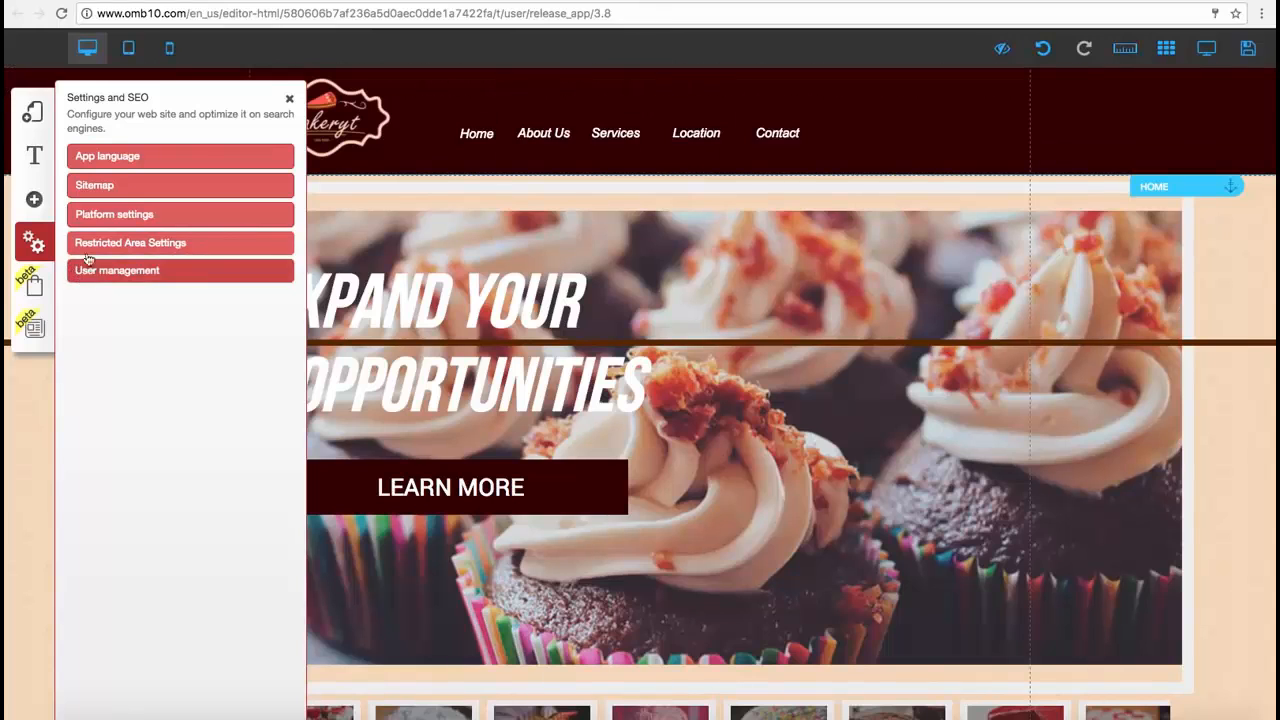
click(100, 216)
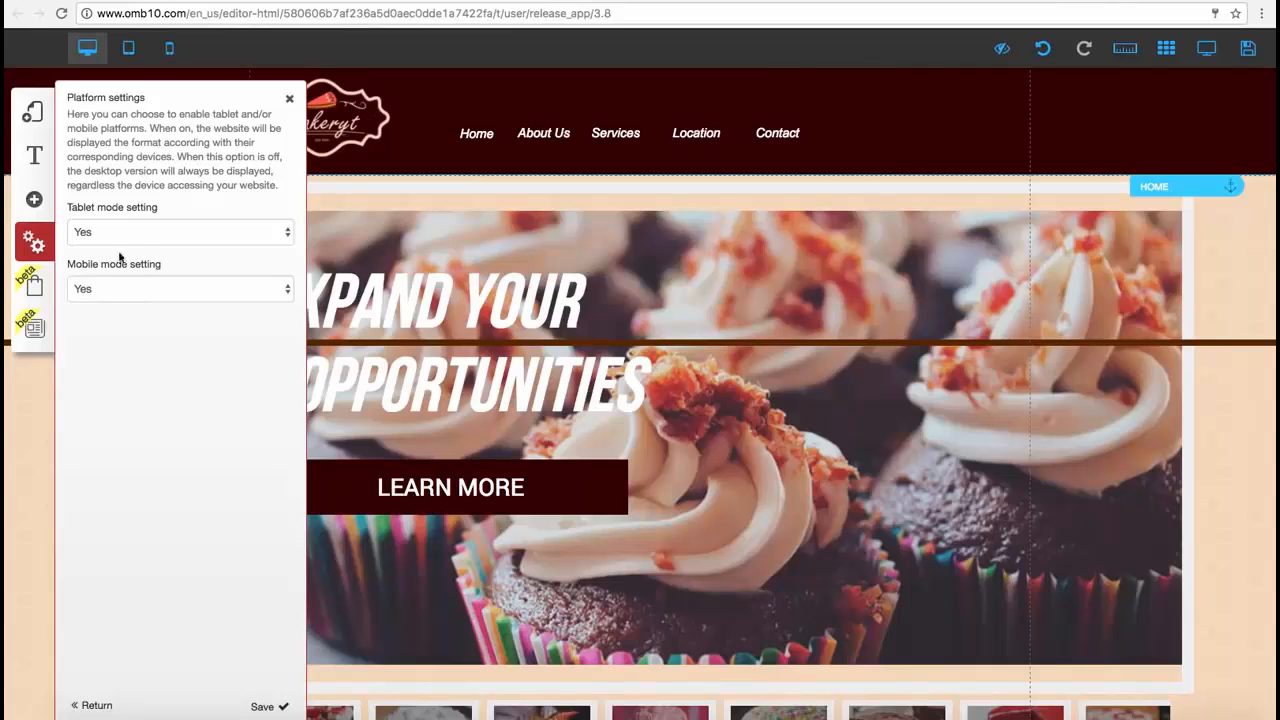
click(289, 102)
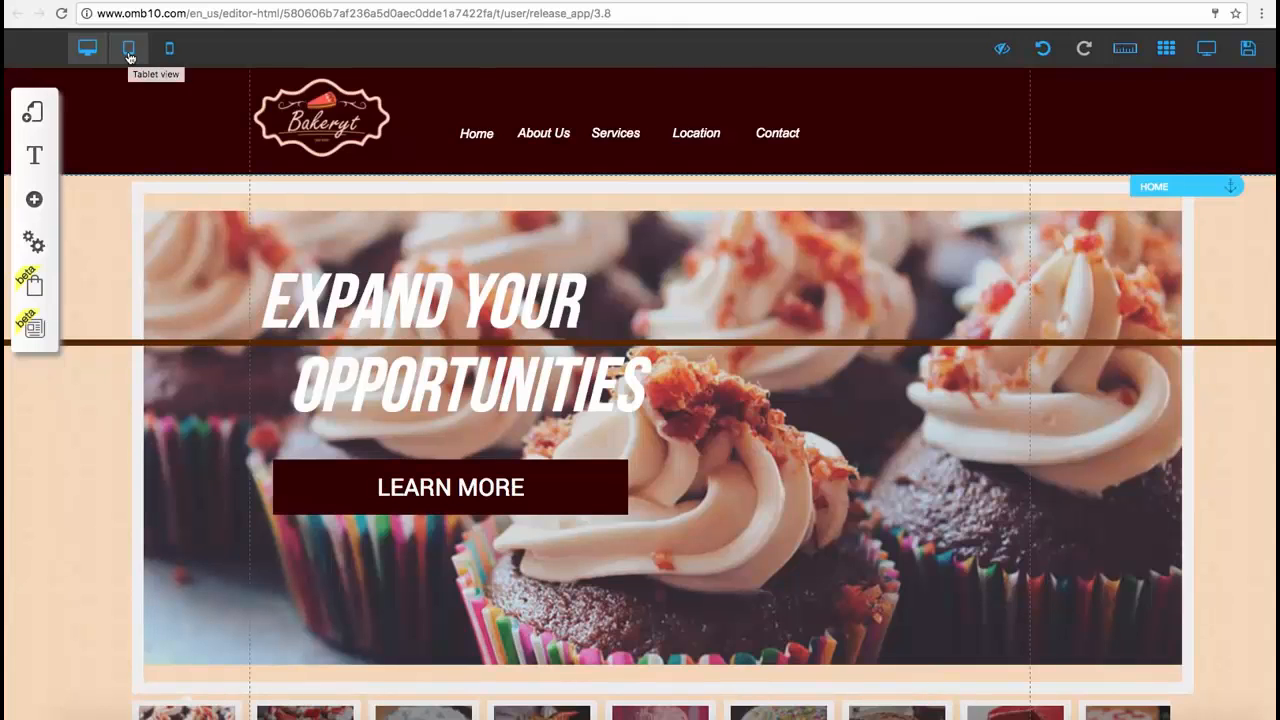
Step: Switch the editor to the tablet view and check the header banner's options and the stacked menu
click(129, 56)
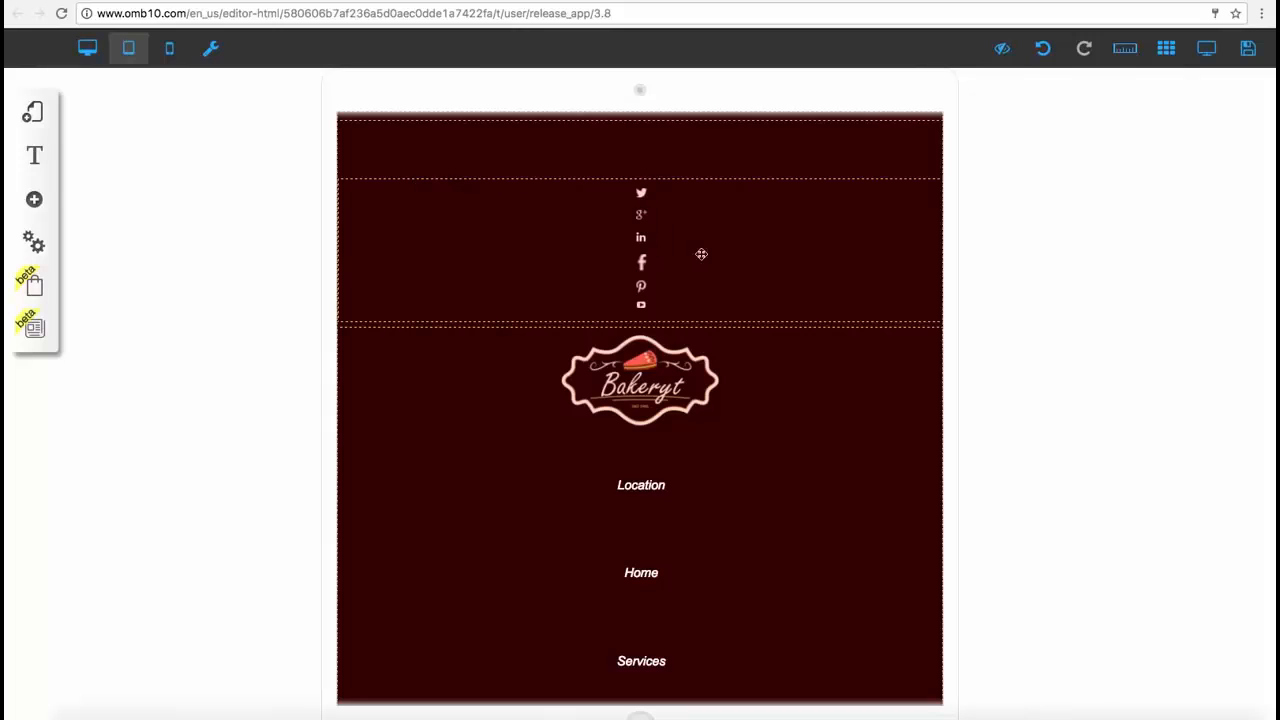
click(514, 239)
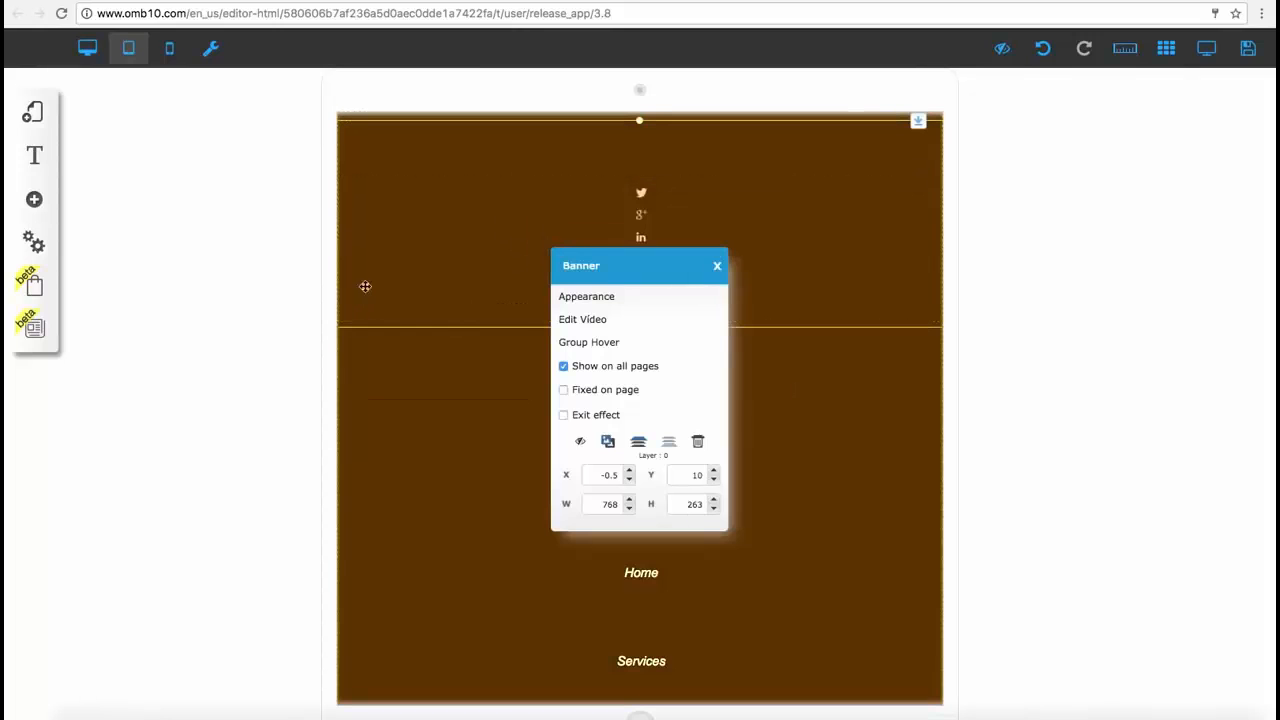
scroll(434, 371, down, 5)
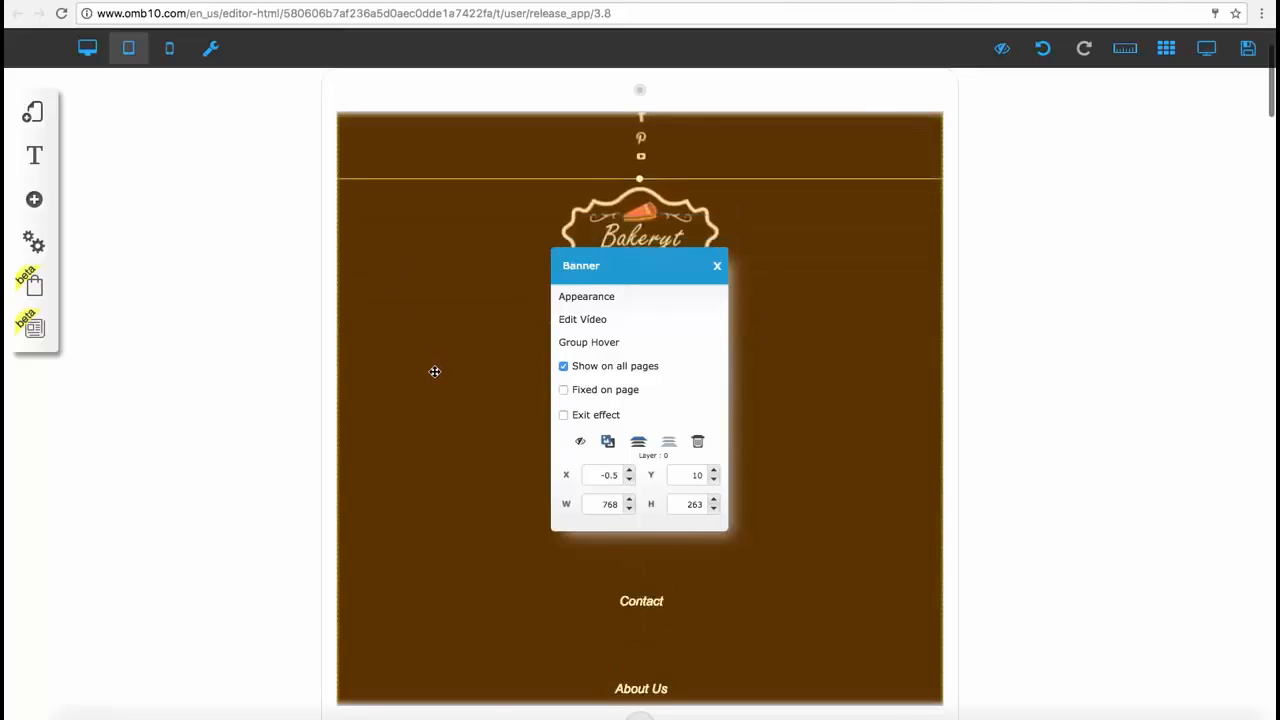
click(717, 265)
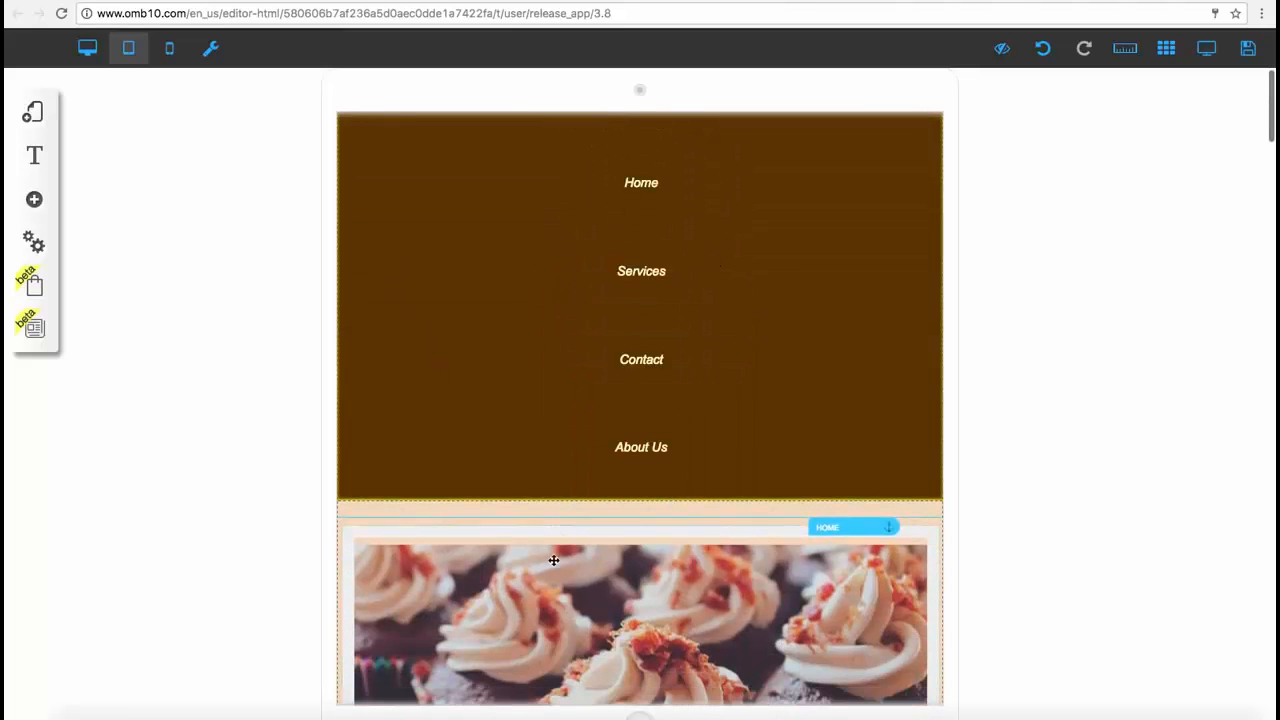
Step: Move the cupcake slideshow off the tablet page and back below the header, permanently dismissing the root element alert
drag(554, 560, 884, 422)
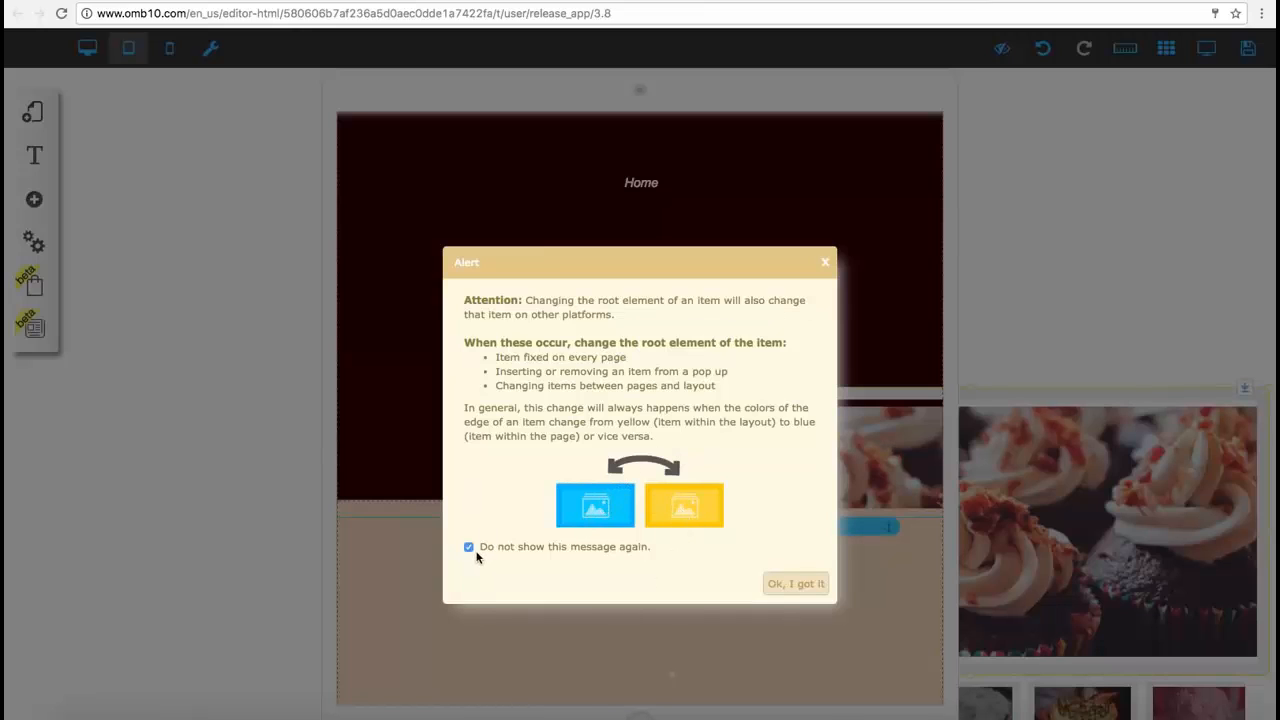
click(800, 591)
drag(814, 477, 501, 623)
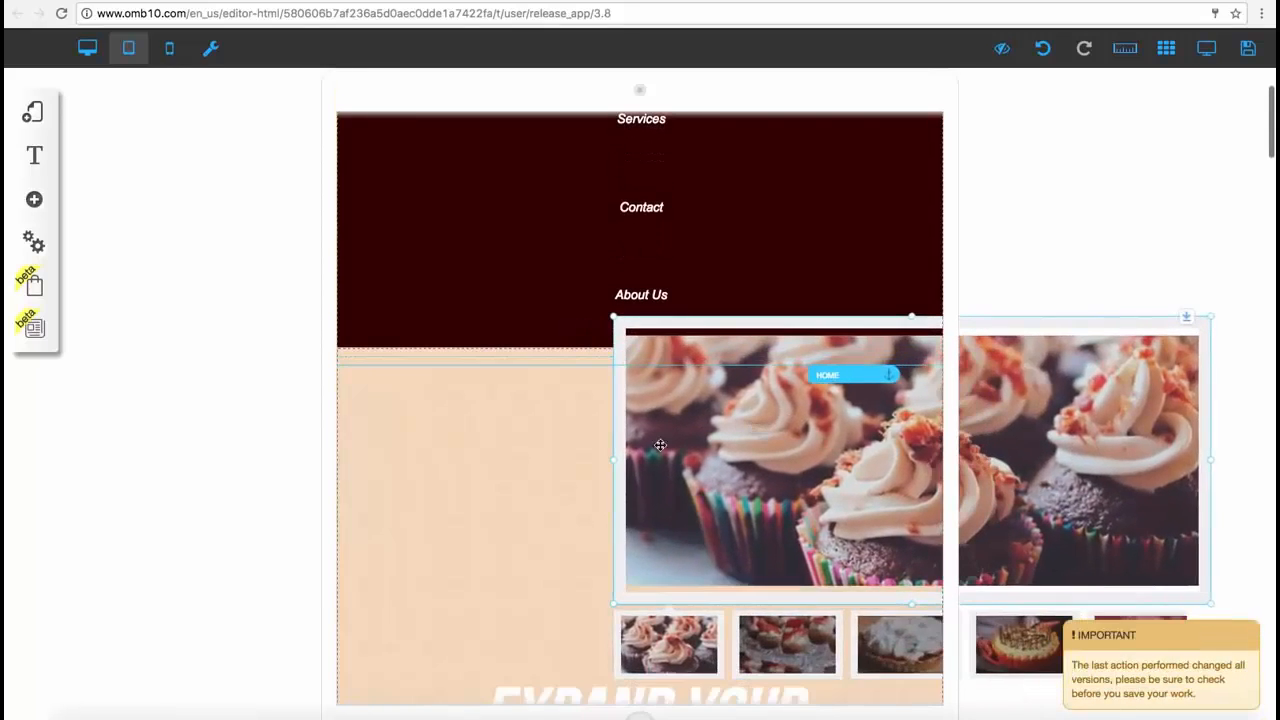
scroll(394, 503, down, 3)
drag(589, 643, 263, 516)
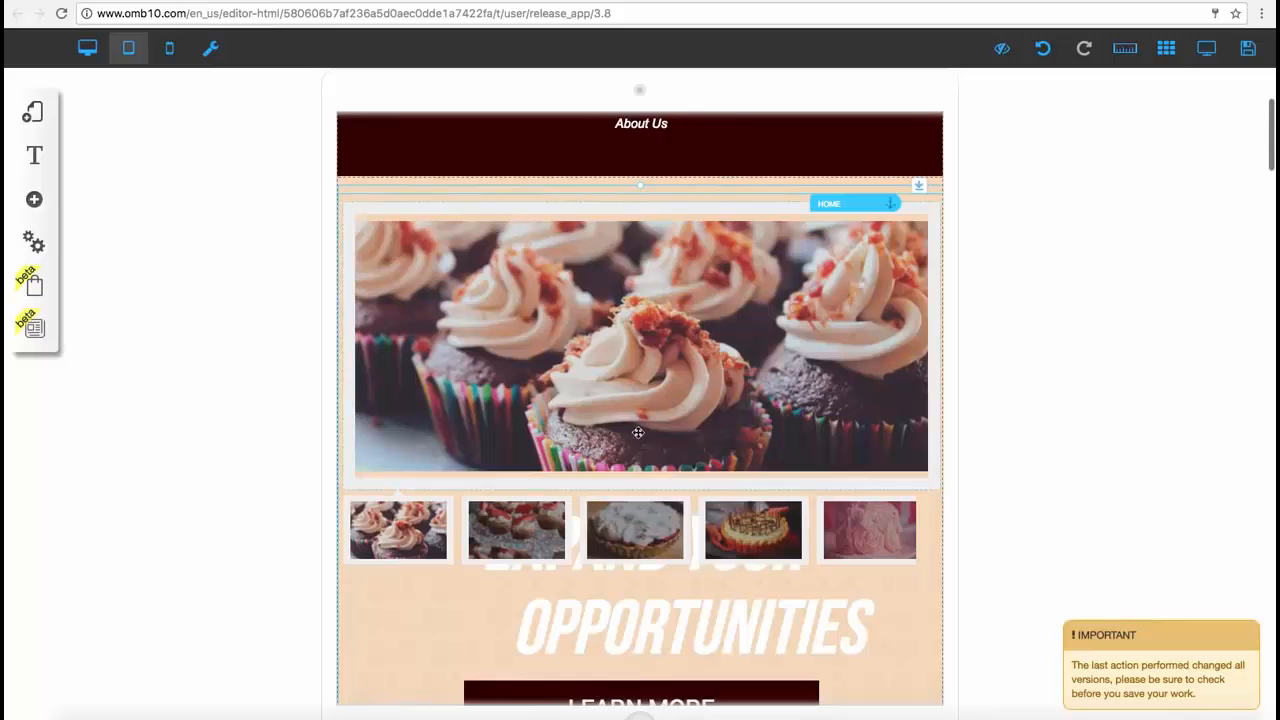
scroll(706, 440, down, 5)
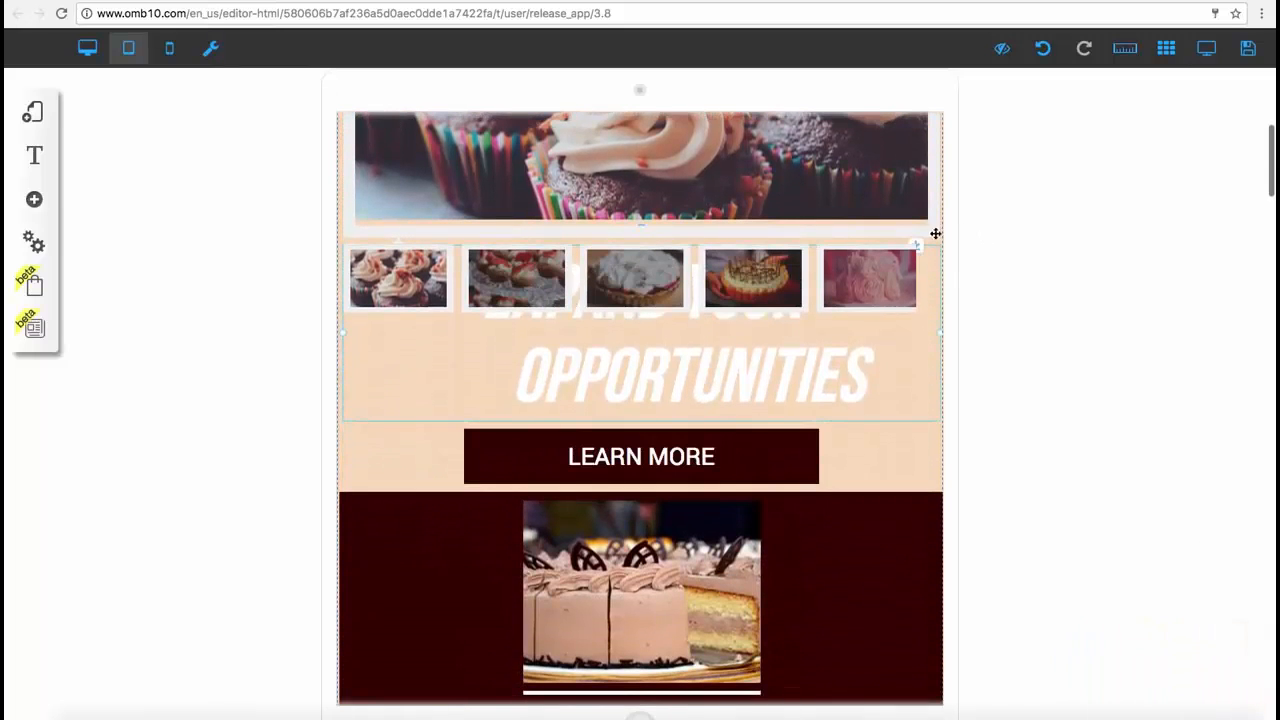
Step: Move the "Expand Your Opportunities" heading below the slideshow thumbnails on the tablet page and switch to the mobile view
drag(935, 233, 912, 333)
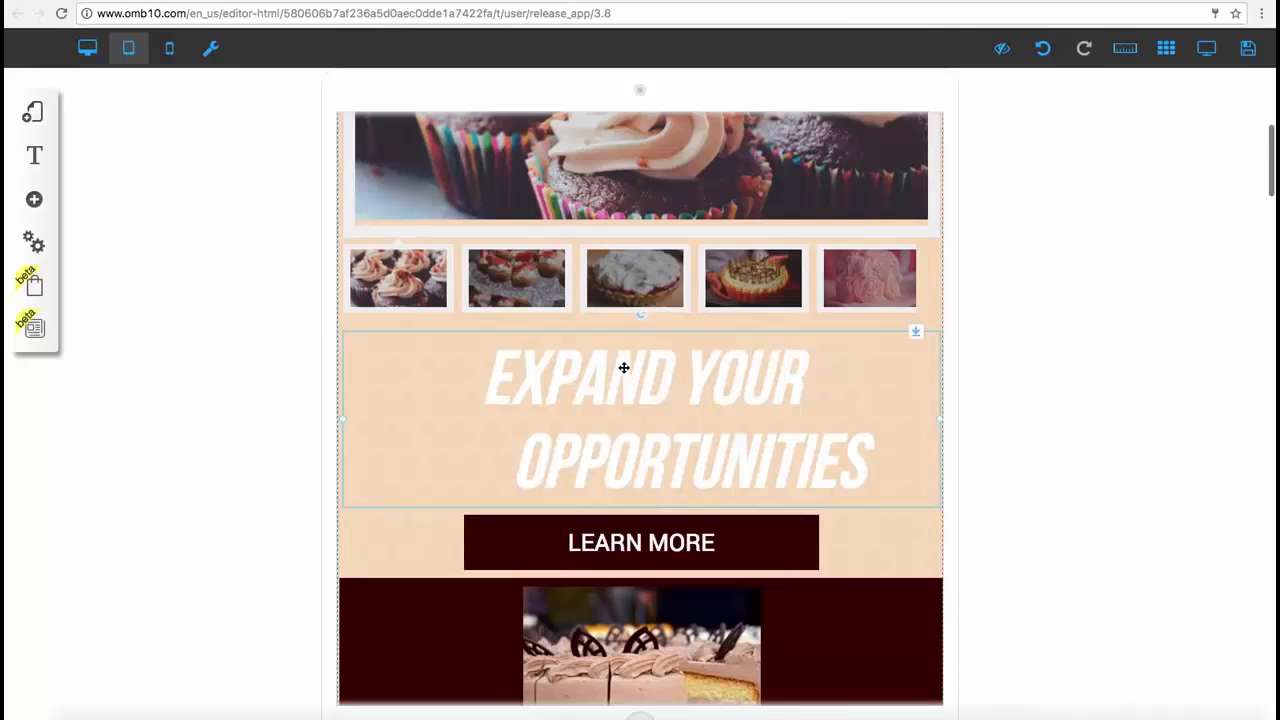
click(171, 55)
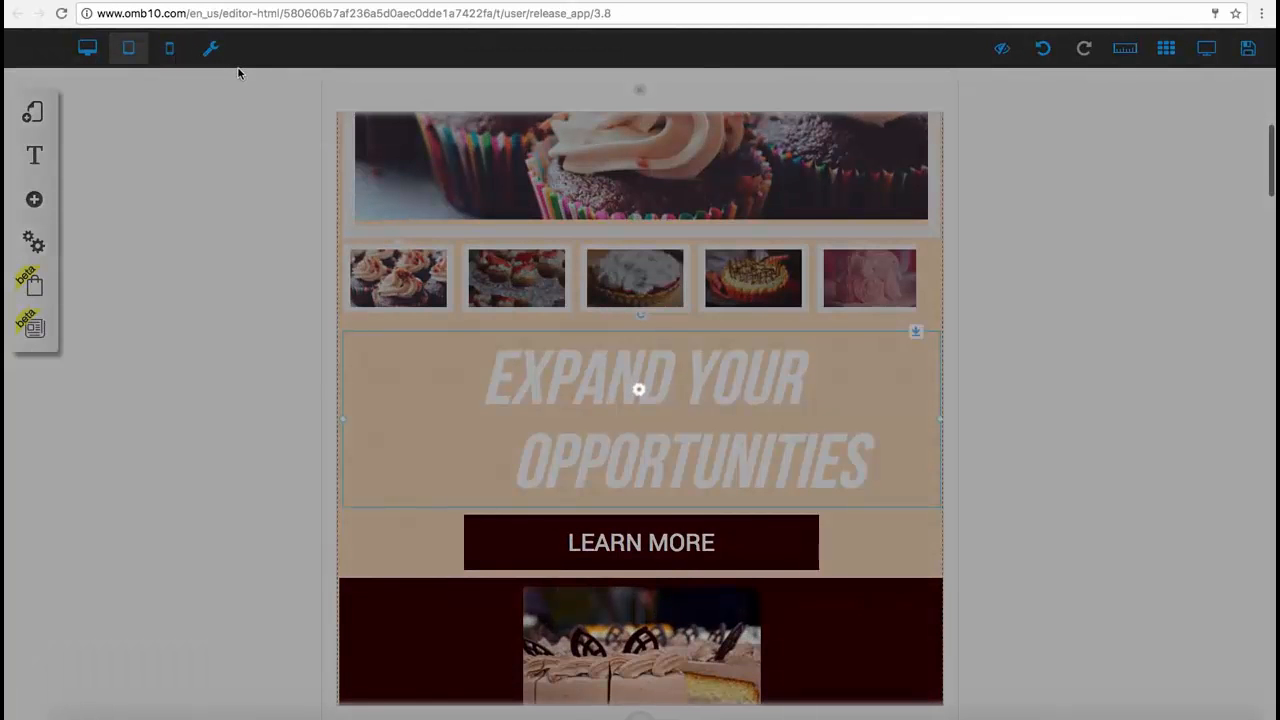
click(170, 55)
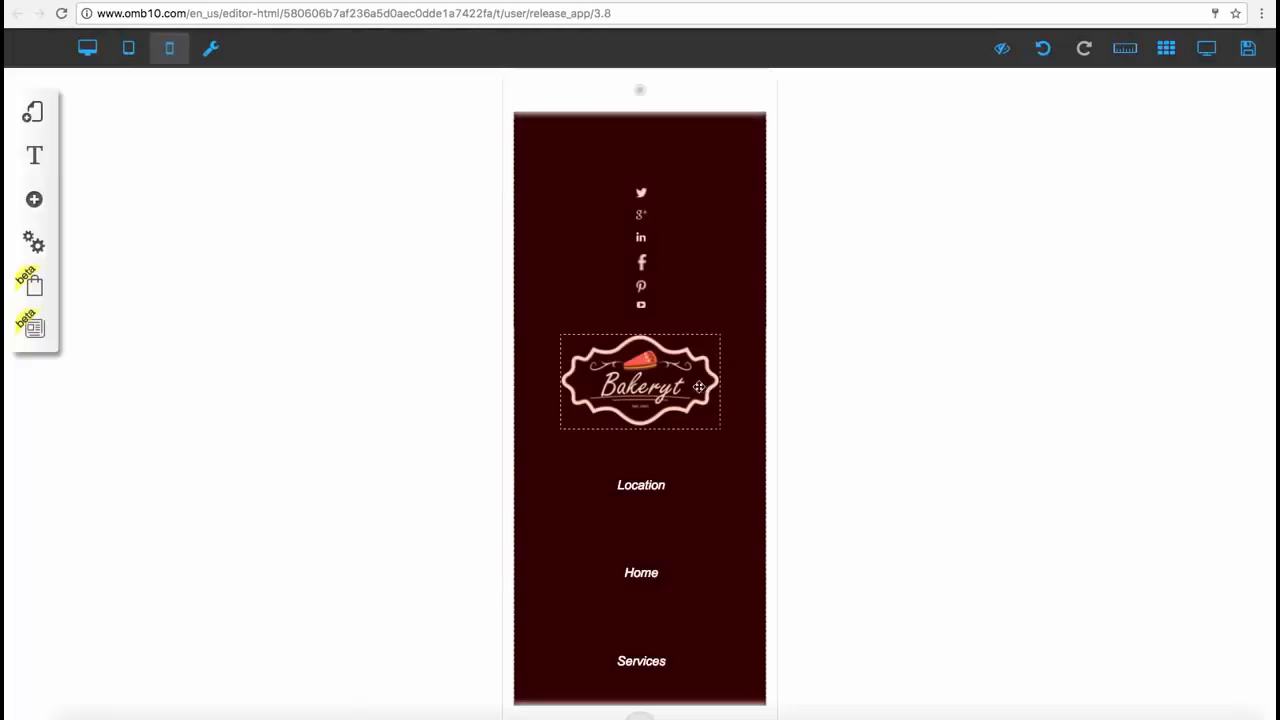
Step: Move the logo and social icons out of the mobile header, and automatically reorganize the mobile layout
drag(704, 392, 1151, 414)
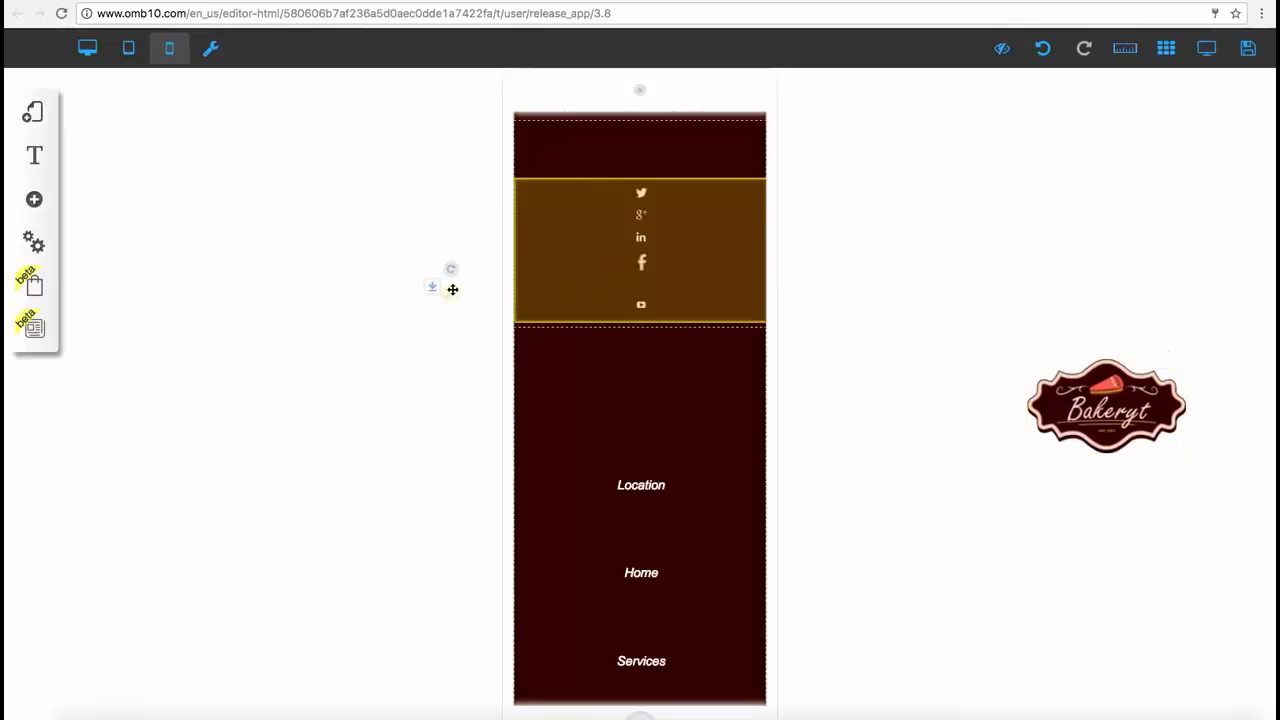
drag(667, 215, 988, 277)
drag(622, 301, 530, 552)
click(213, 52)
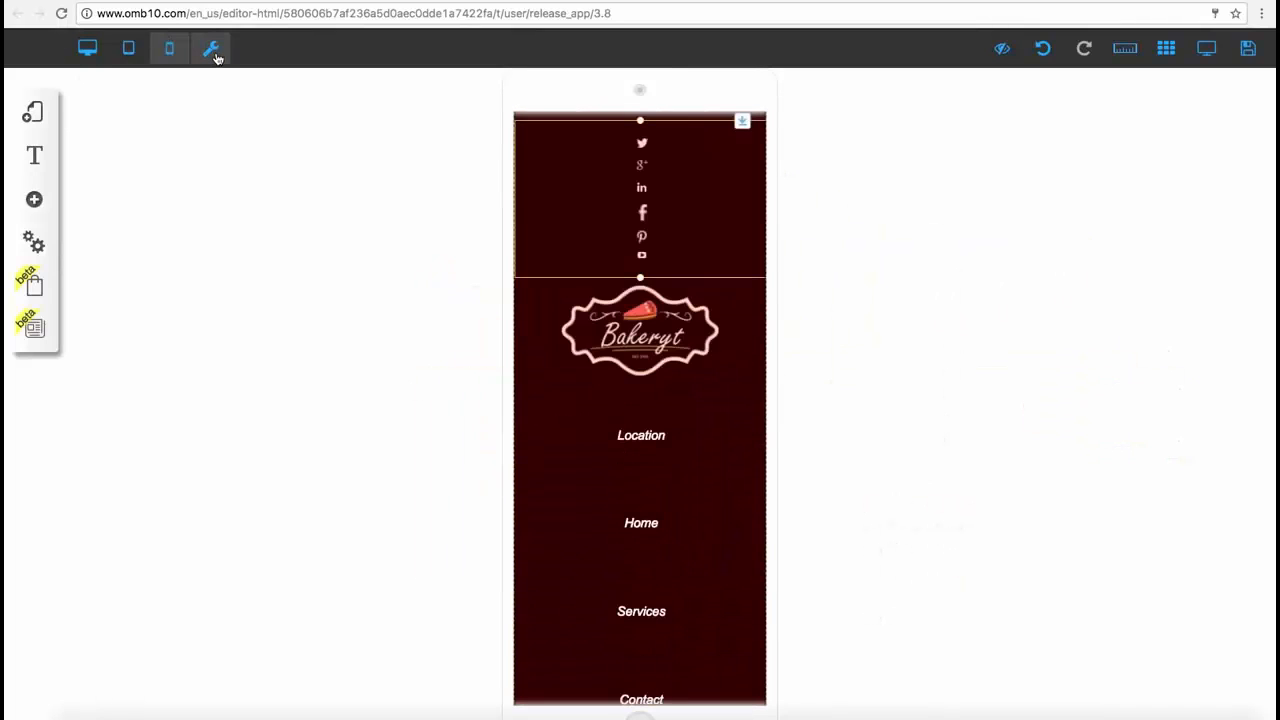
Step: Move the "Expand Your Opportunities" heading below the cupcake slideshow thumbnails on the mobile page
scroll(706, 408, down, 10)
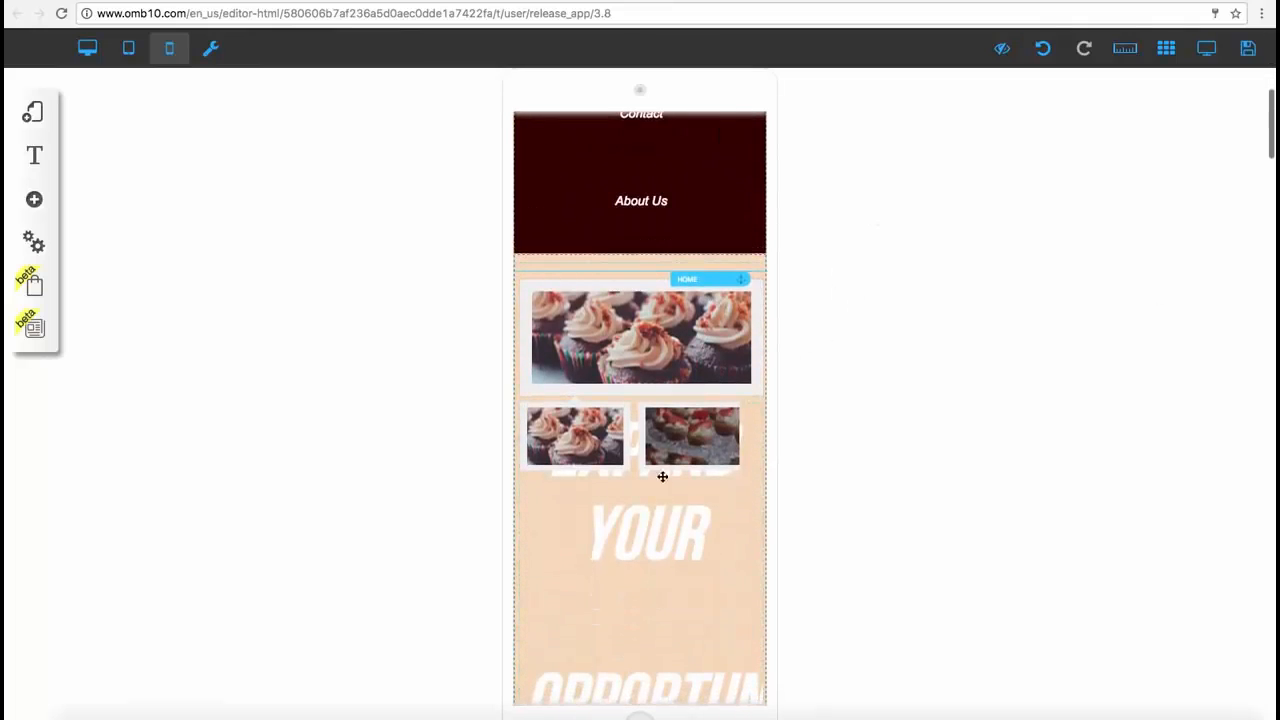
click(662, 510)
drag(745, 405, 746, 520)
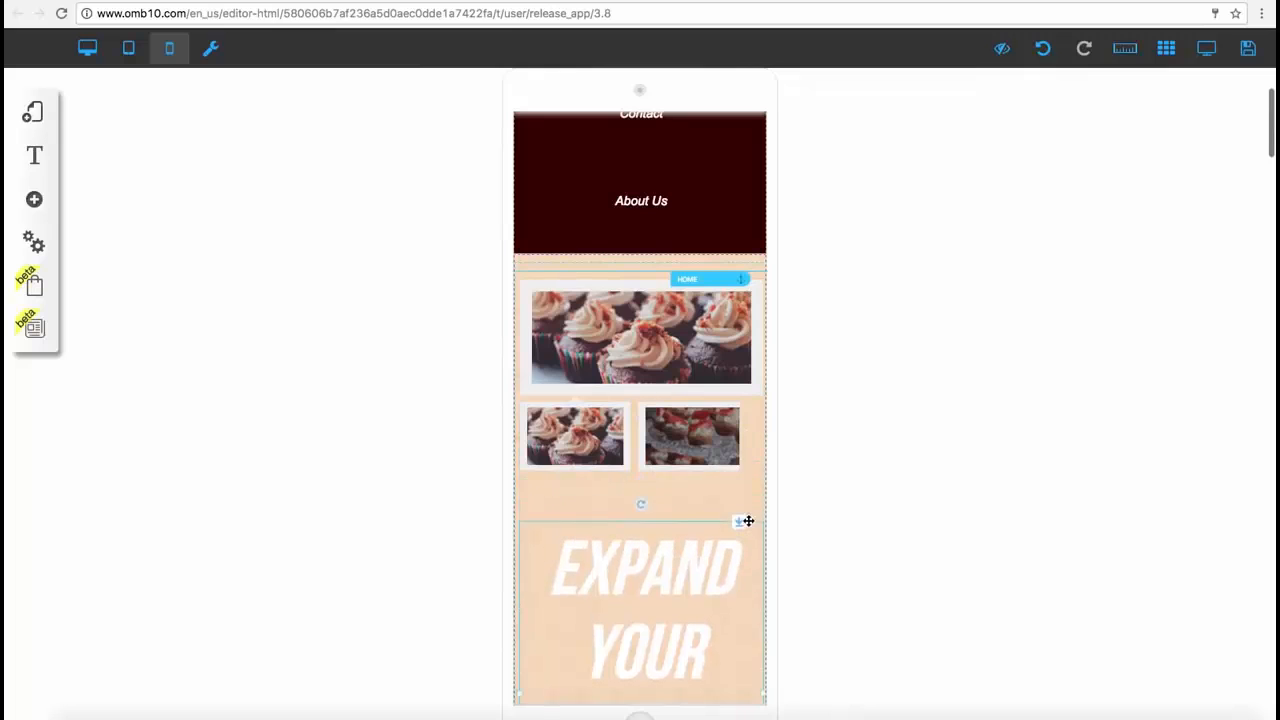
Step: Set the mobile heading's font size to 70px with 105px line spacing, and look at its color options
scroll(746, 520, down, 5)
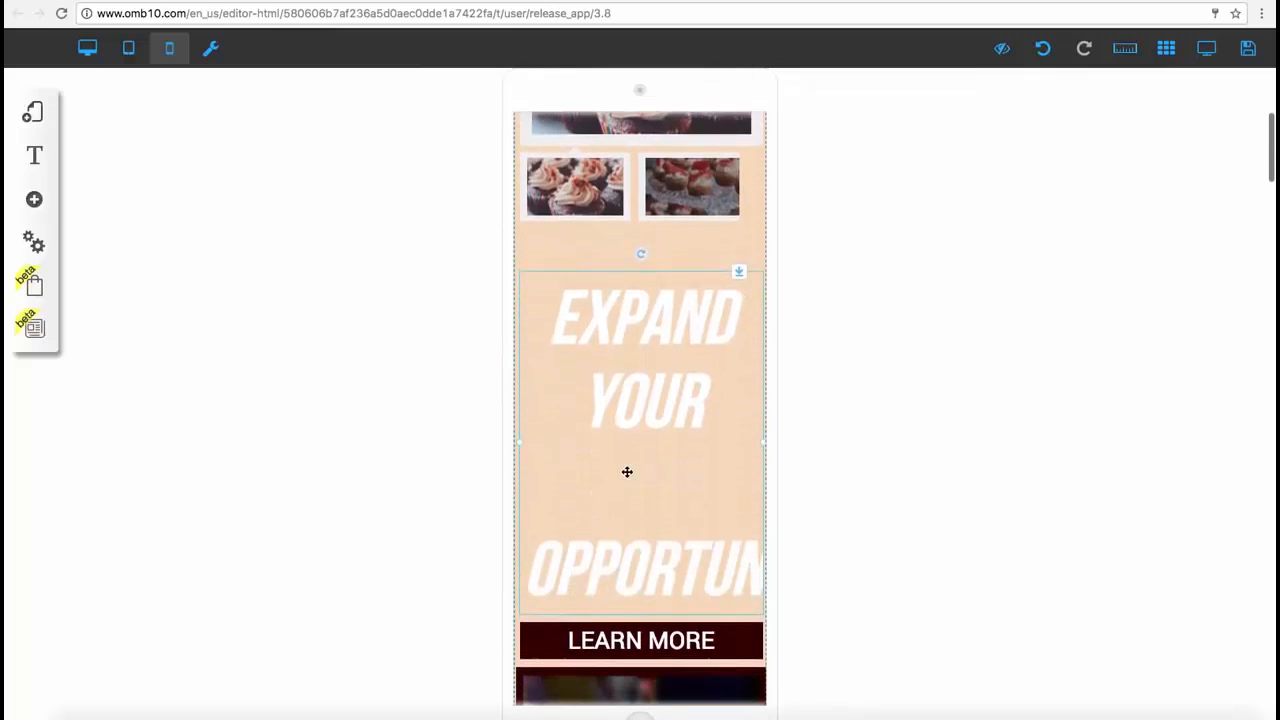
double_click(637, 420)
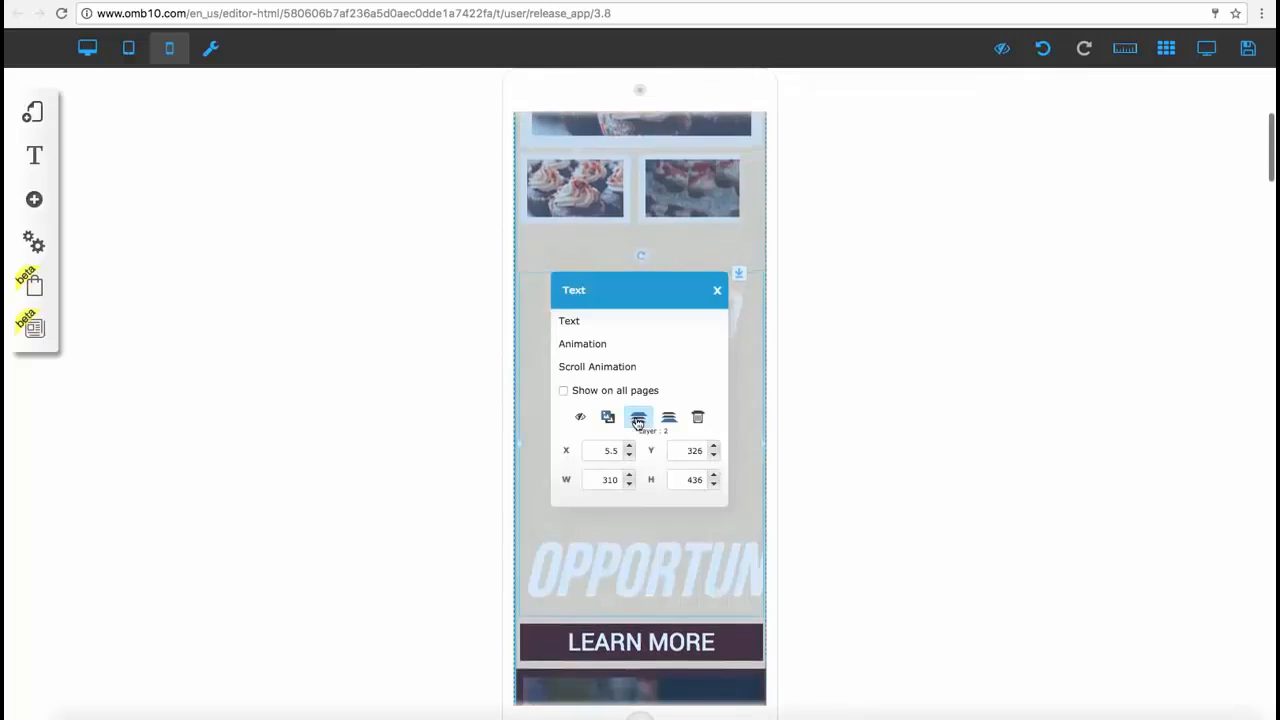
click(589, 328)
drag(560, 409, 565, 456)
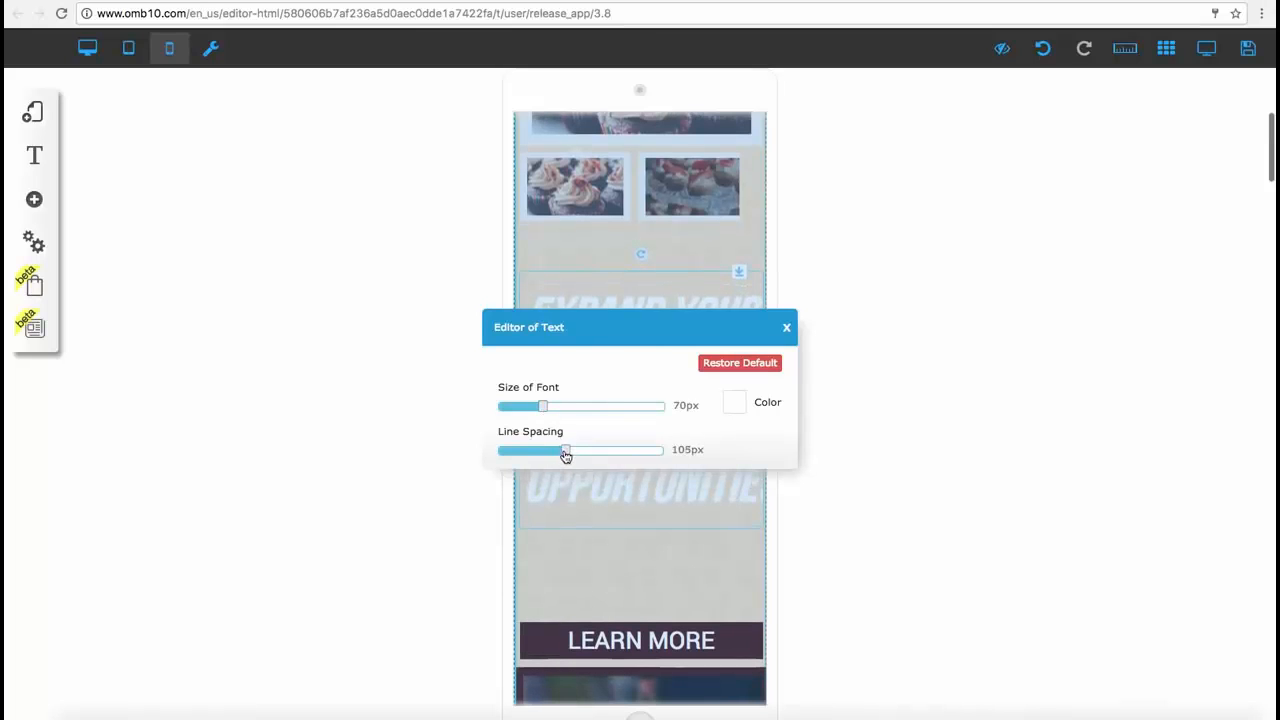
click(734, 404)
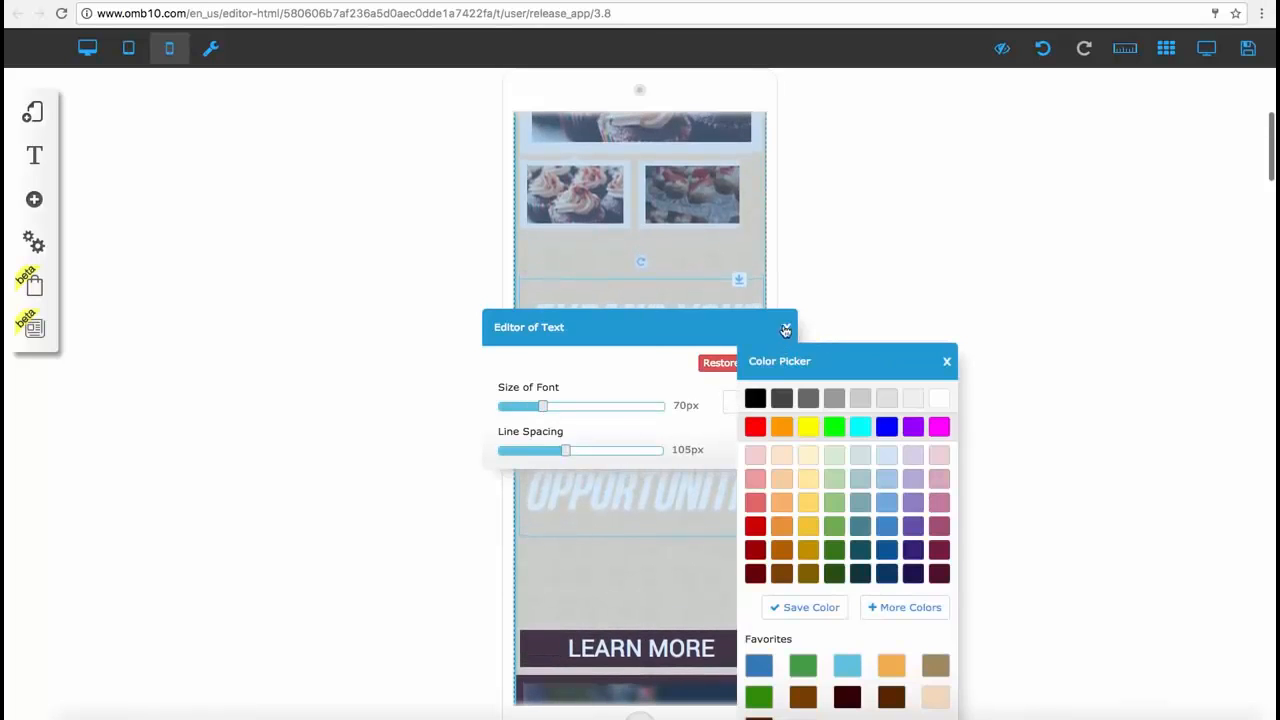
click(785, 329)
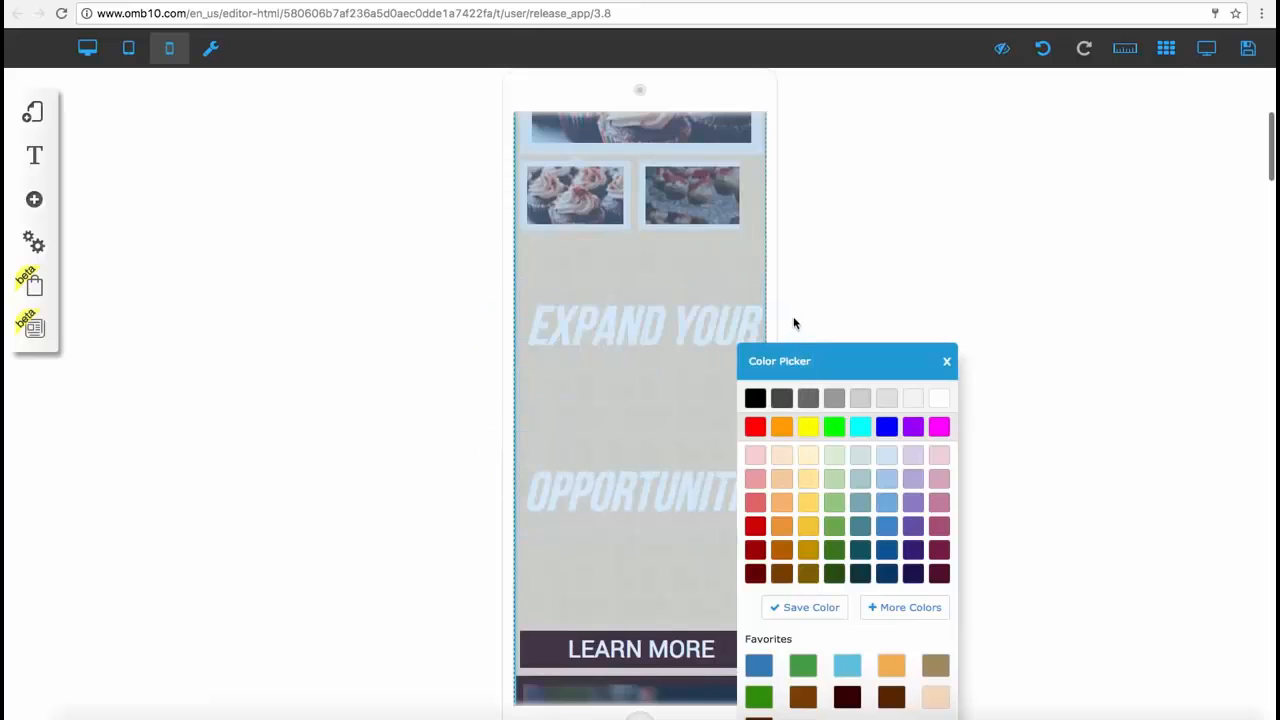
click(946, 361)
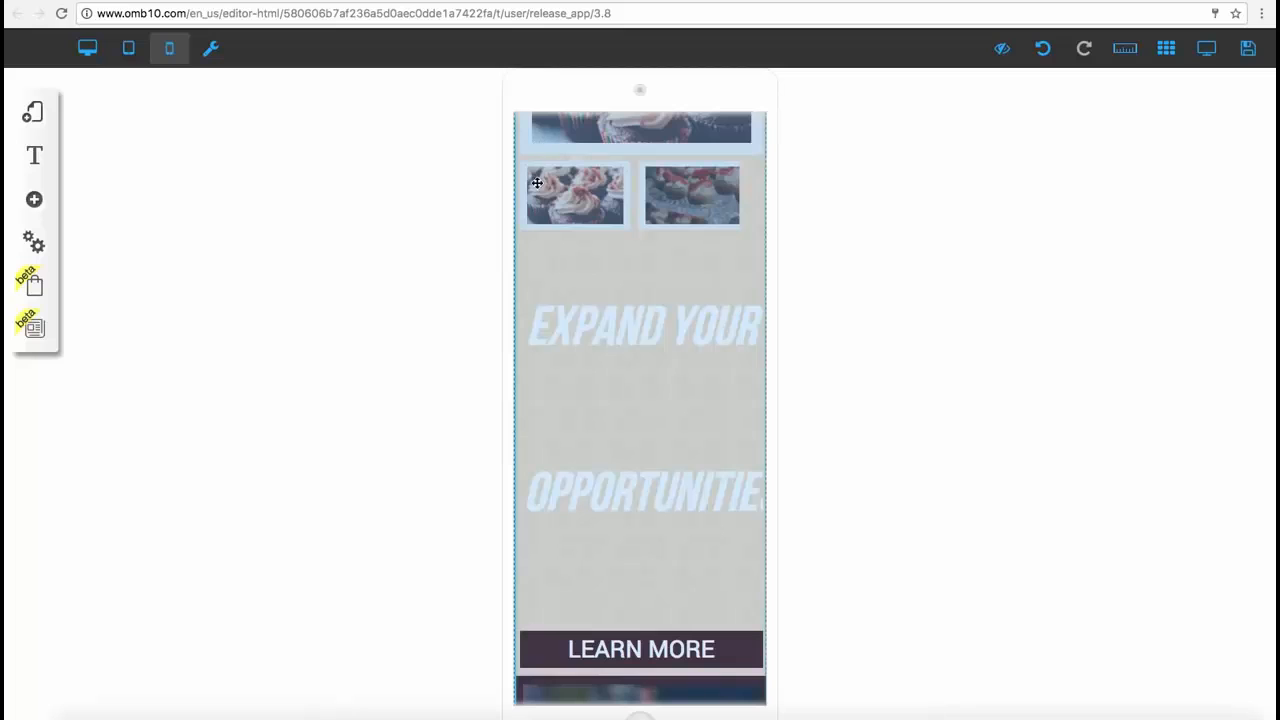
Step: Hide the Bakeryt logo in the tablet view and check the header in the desktop view
click(88, 50)
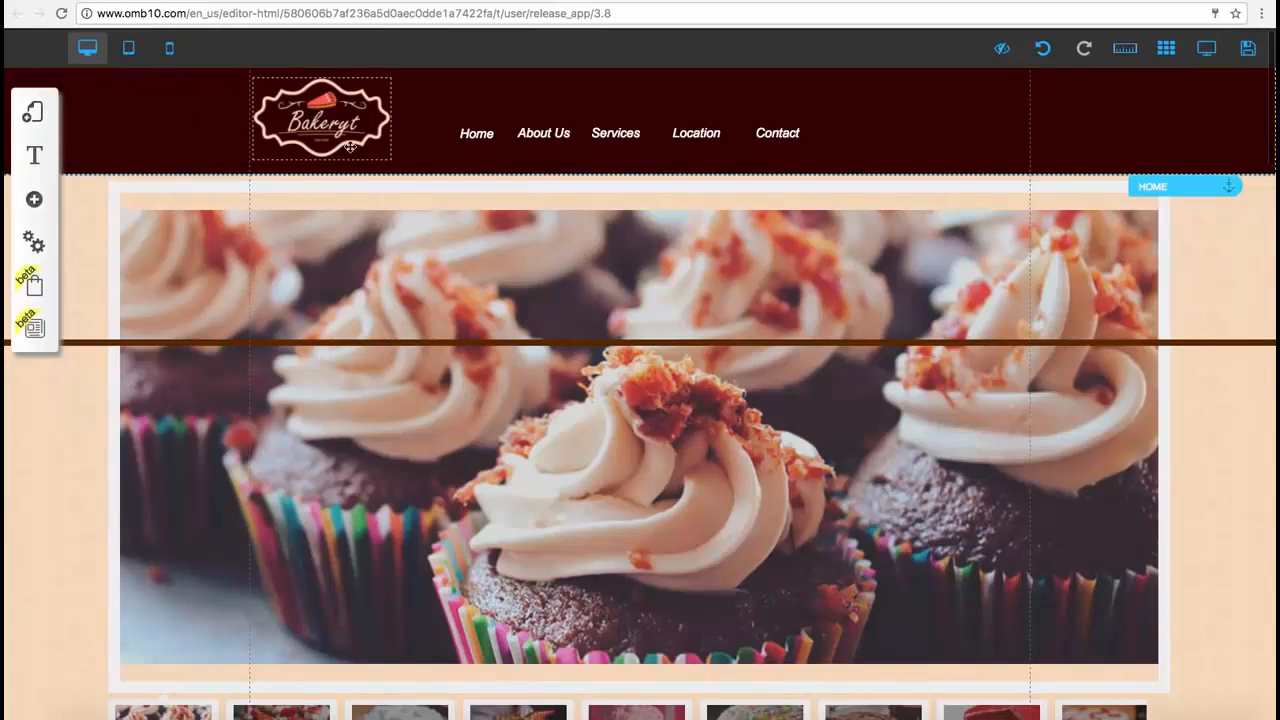
click(143, 50)
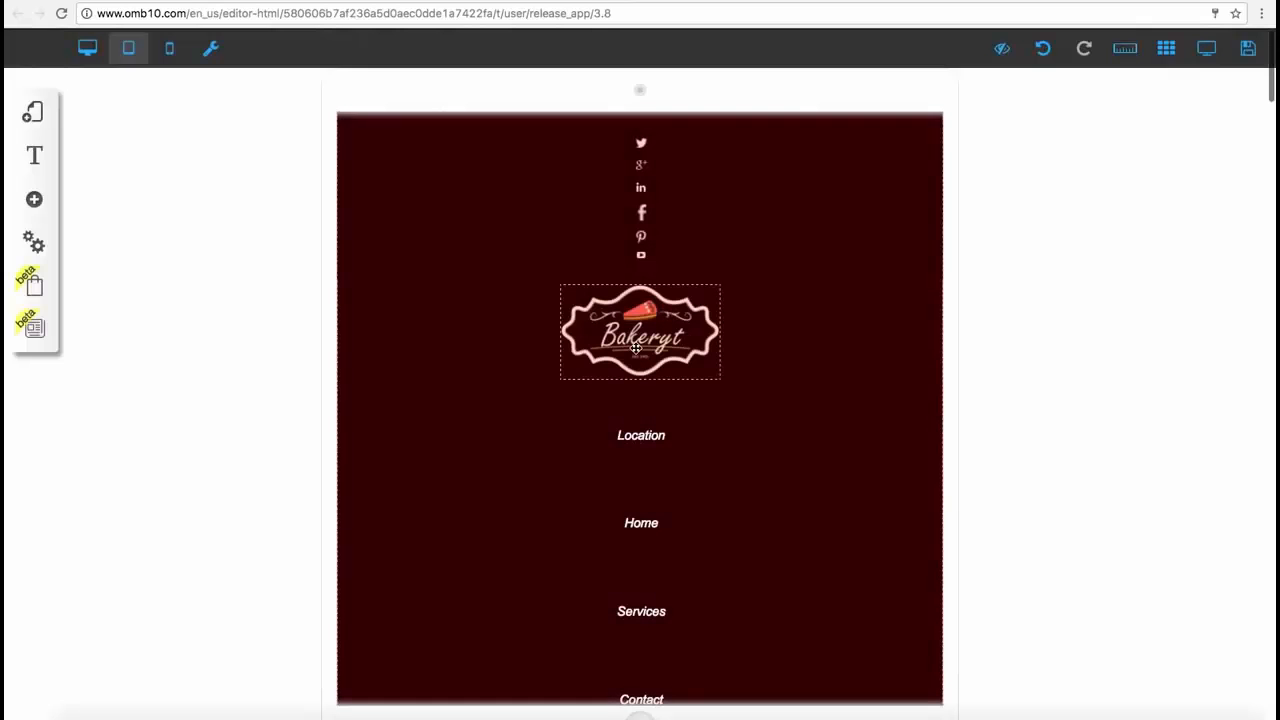
click(636, 348)
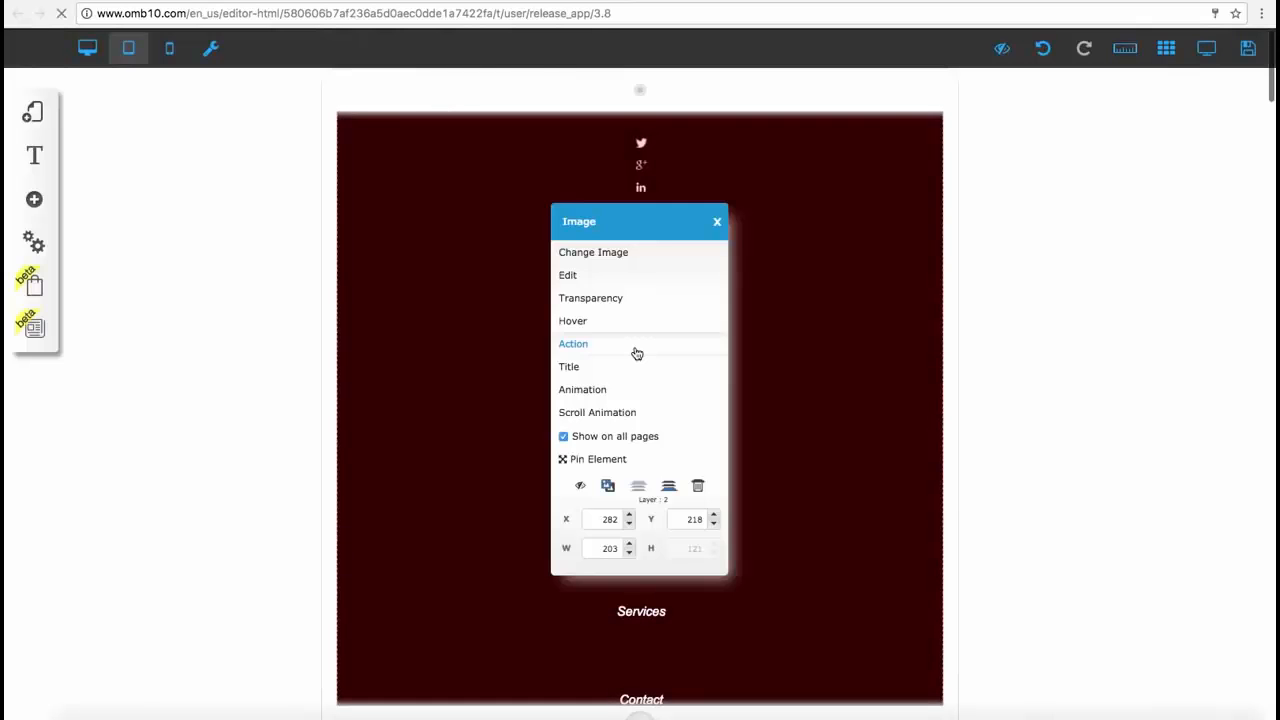
click(578, 485)
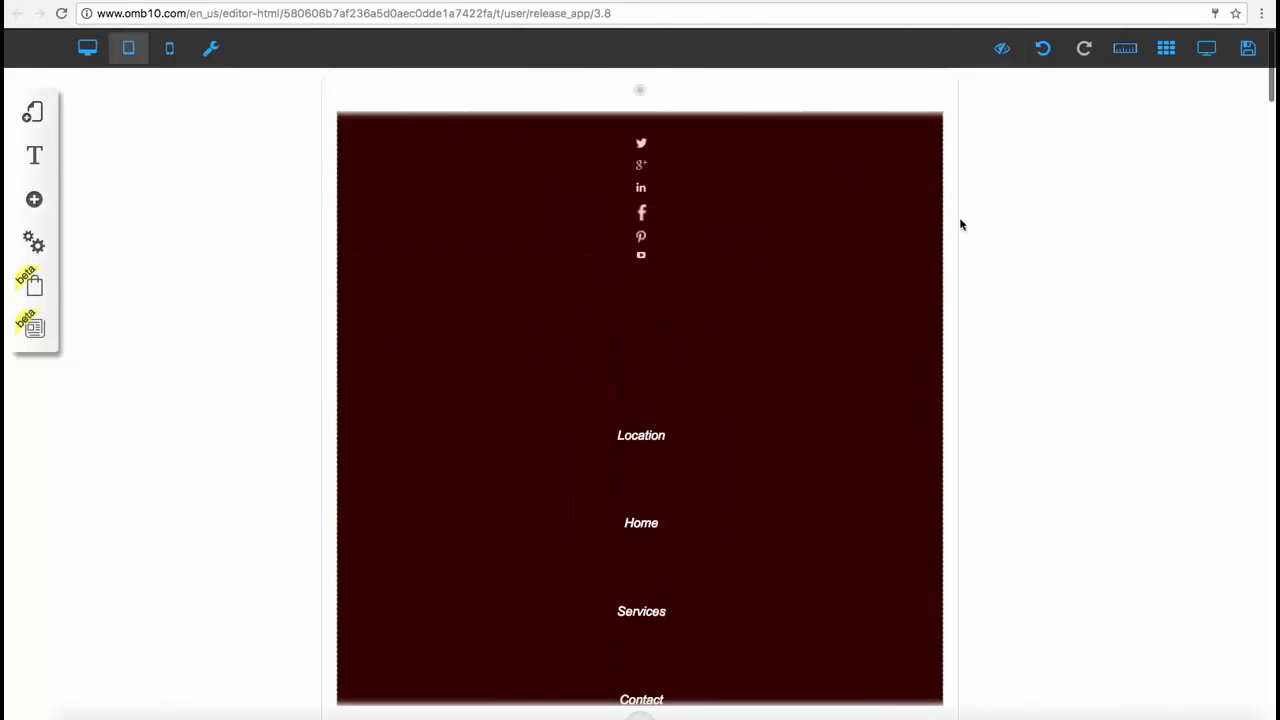
click(89, 48)
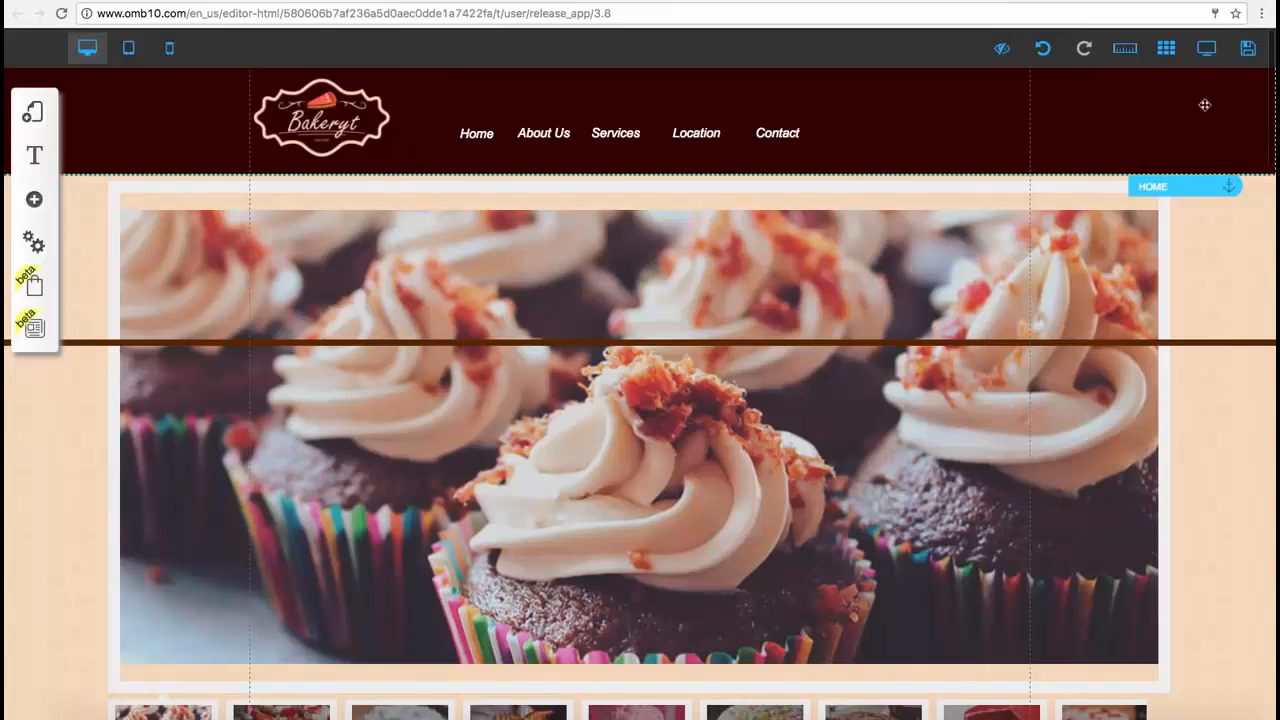
Step: Register the site under the name bakery and save the changes to the Site Bakery Express layout and Home page
click(1246, 51)
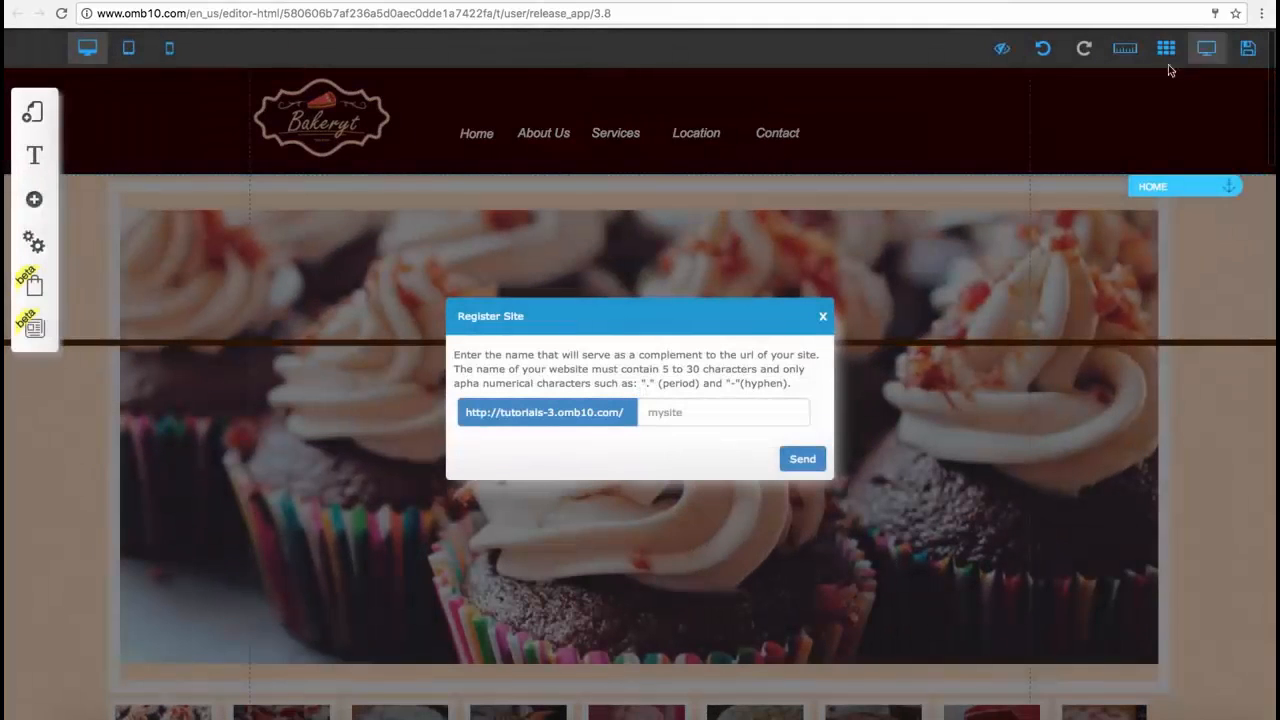
click(757, 402)
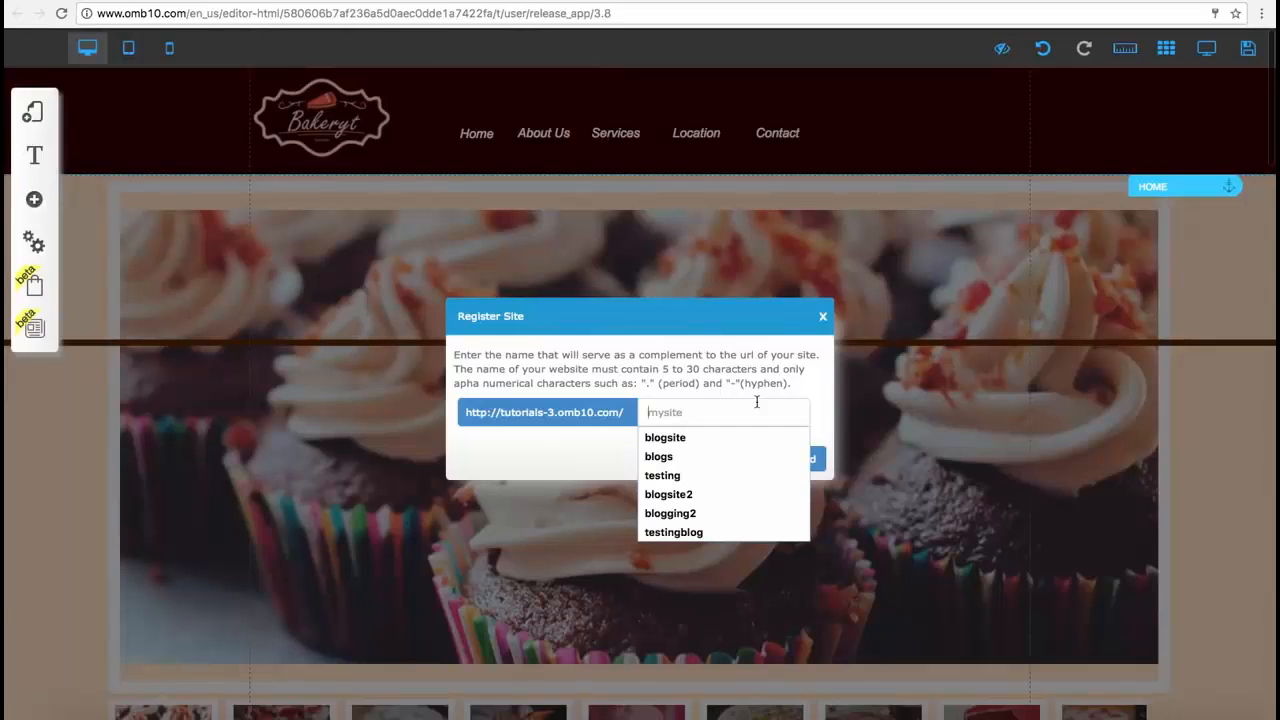
text(bakery)
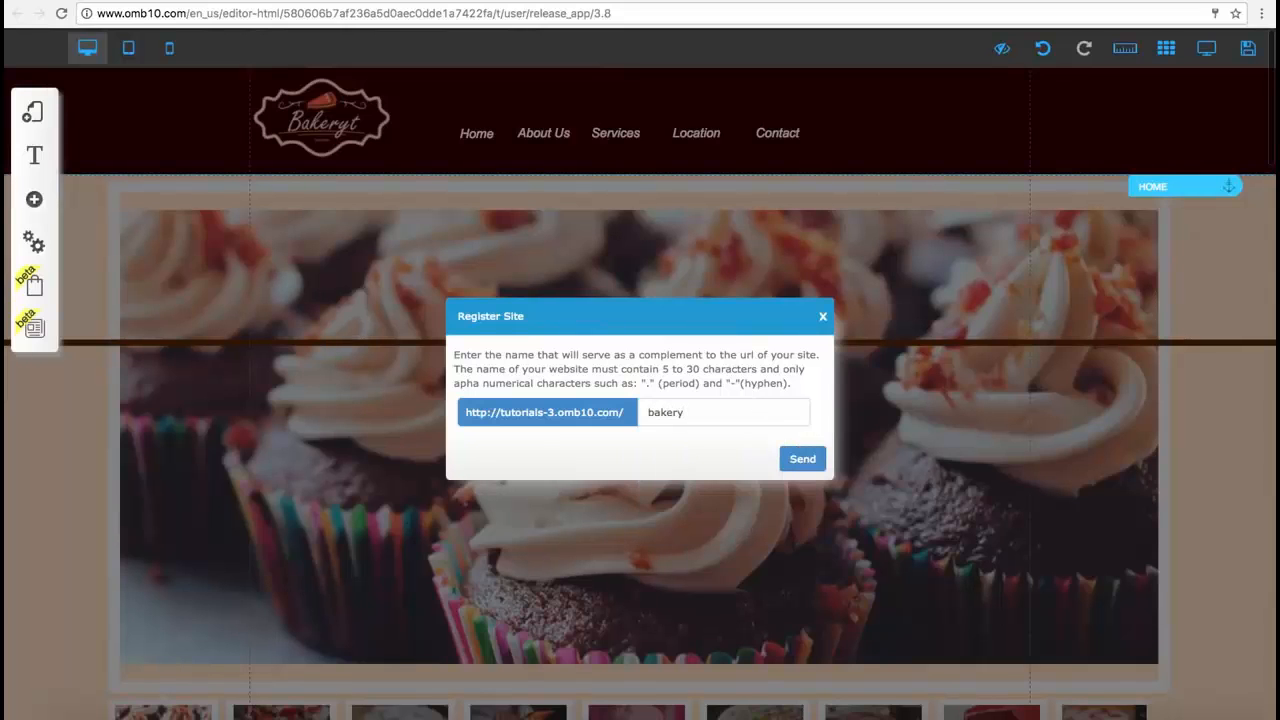
click(814, 459)
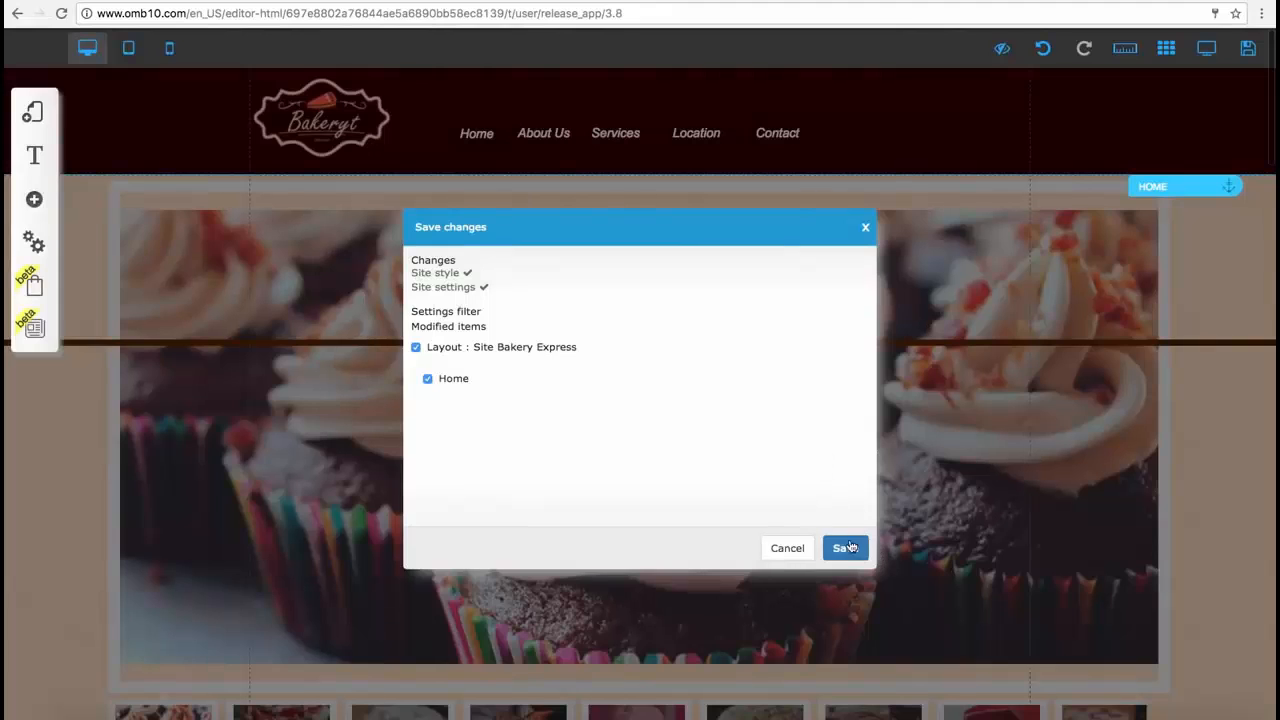
click(846, 548)
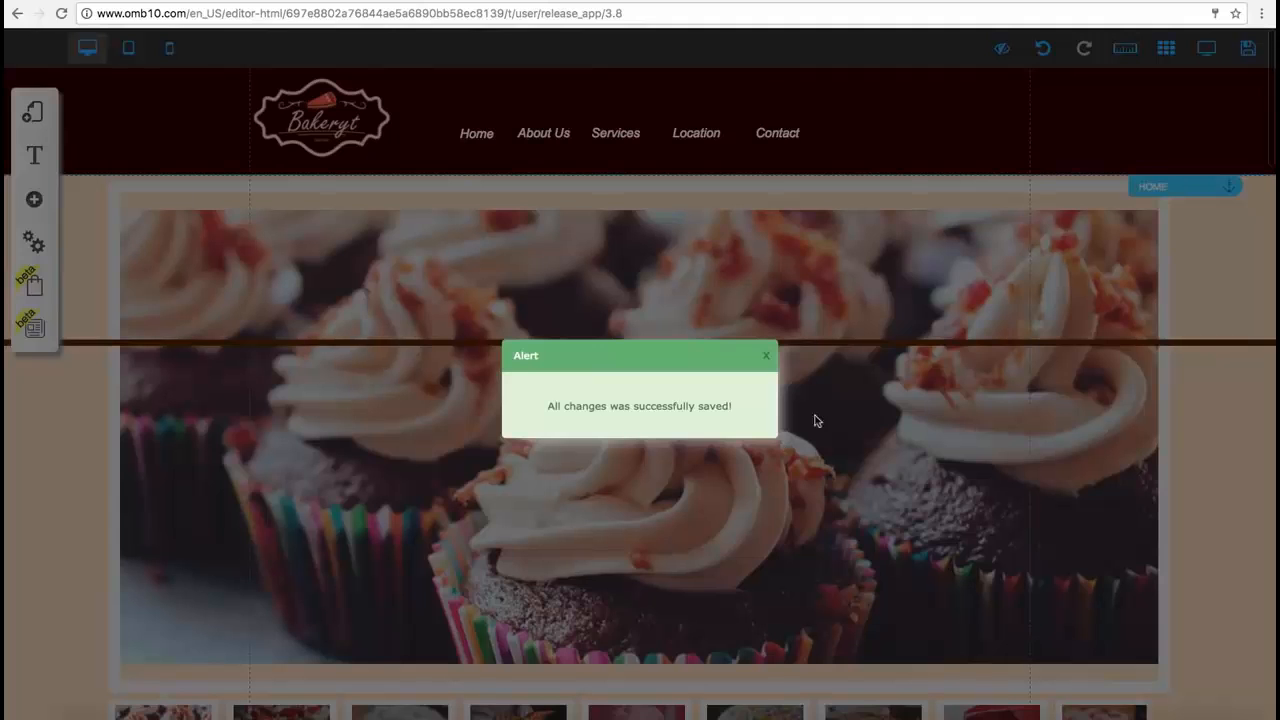
click(768, 357)
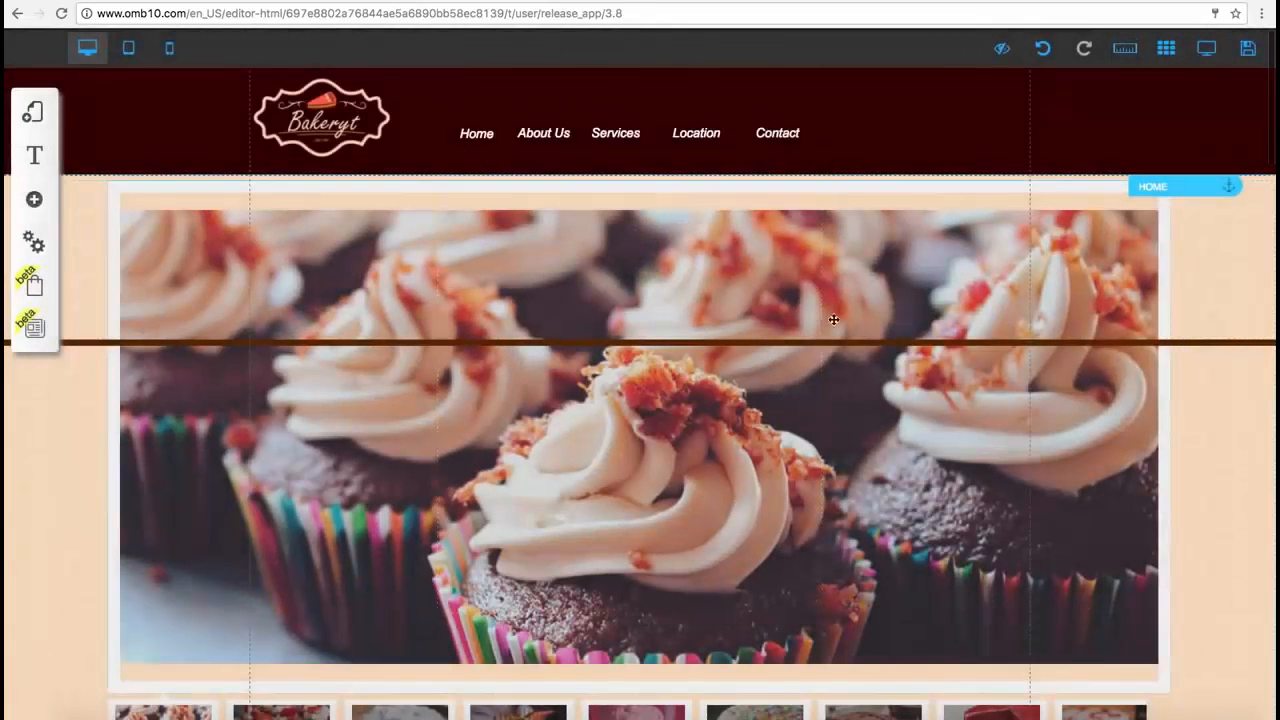
Step: Leave the site editor and open the list of own sites in the Drag n Drop Site Builder
key(super+w)
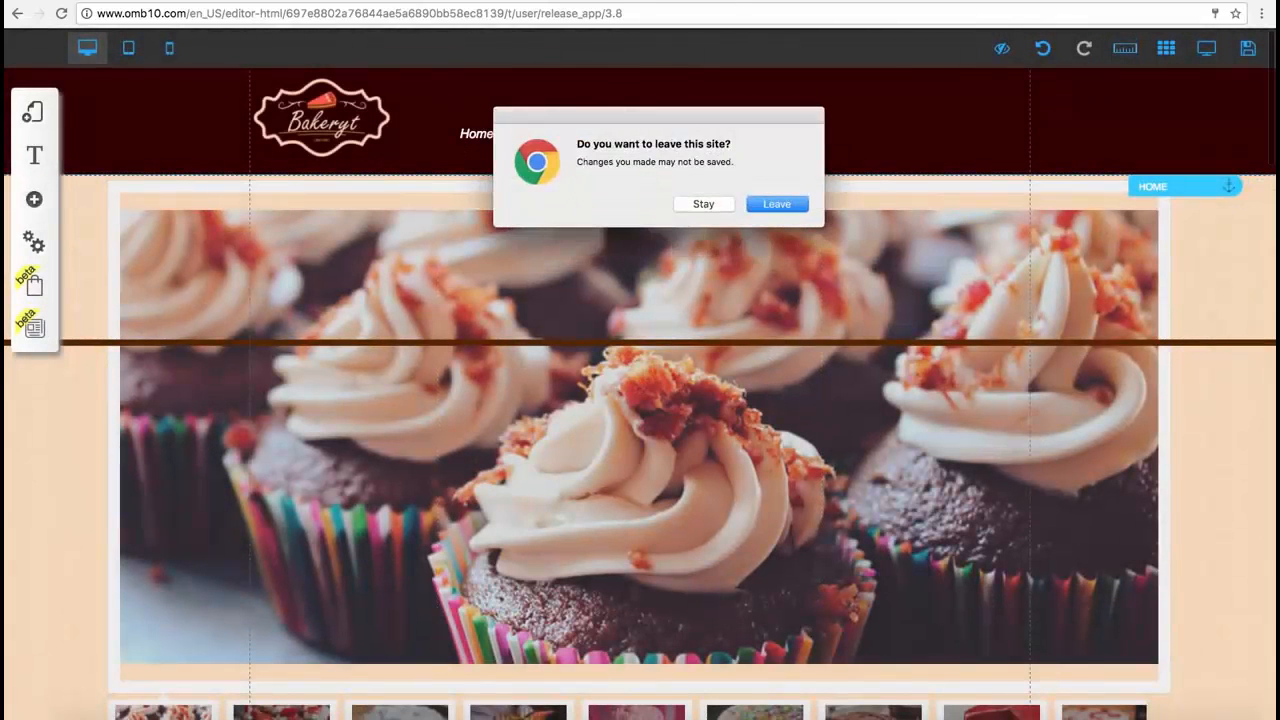
click(780, 206)
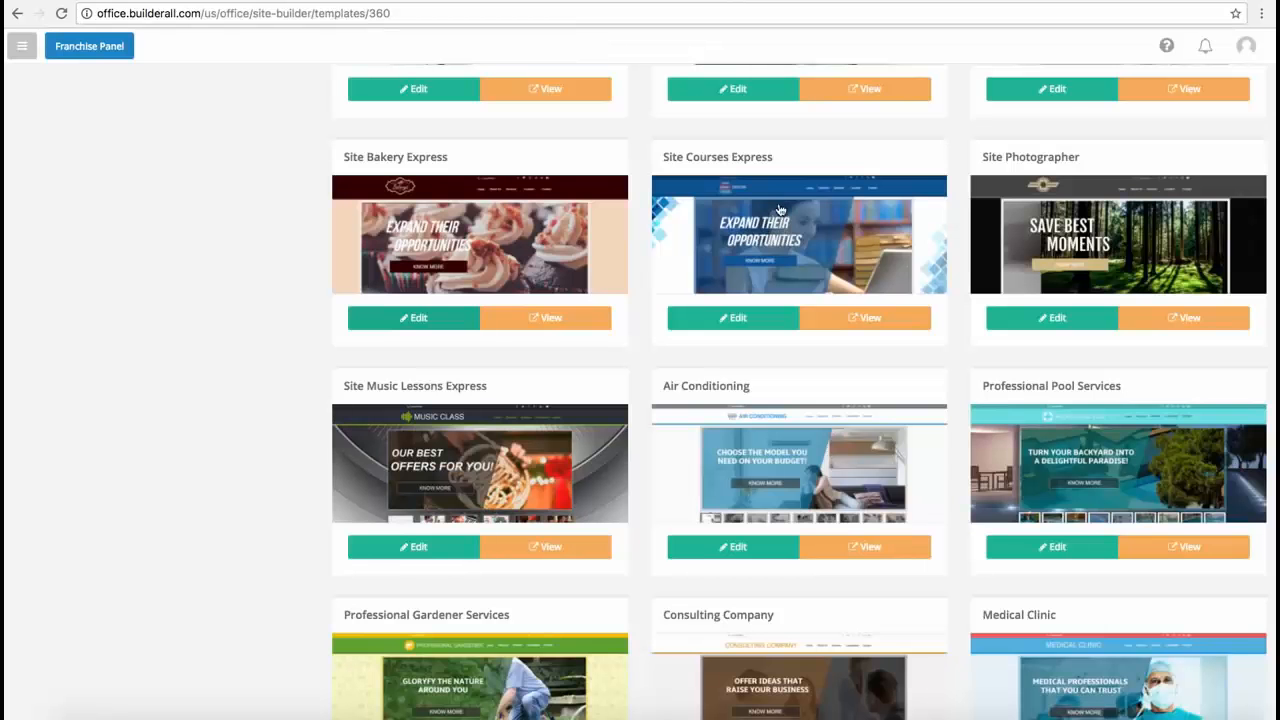
click(22, 47)
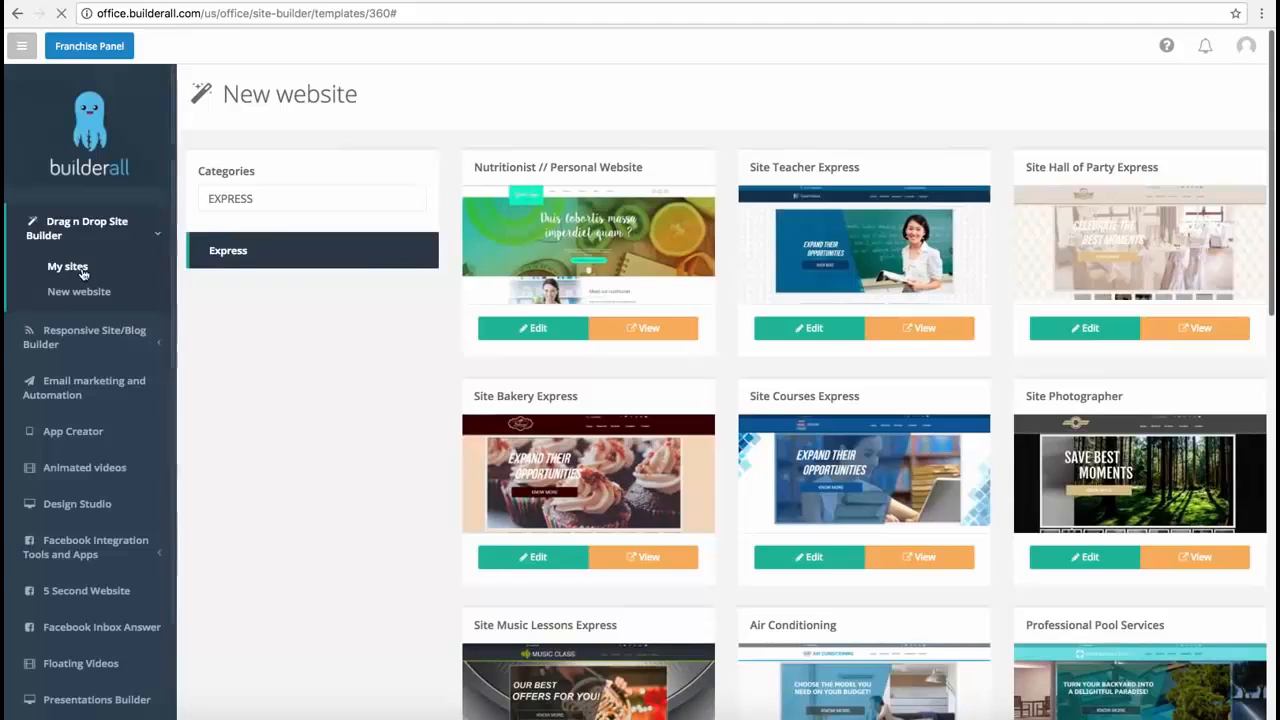
click(80, 270)
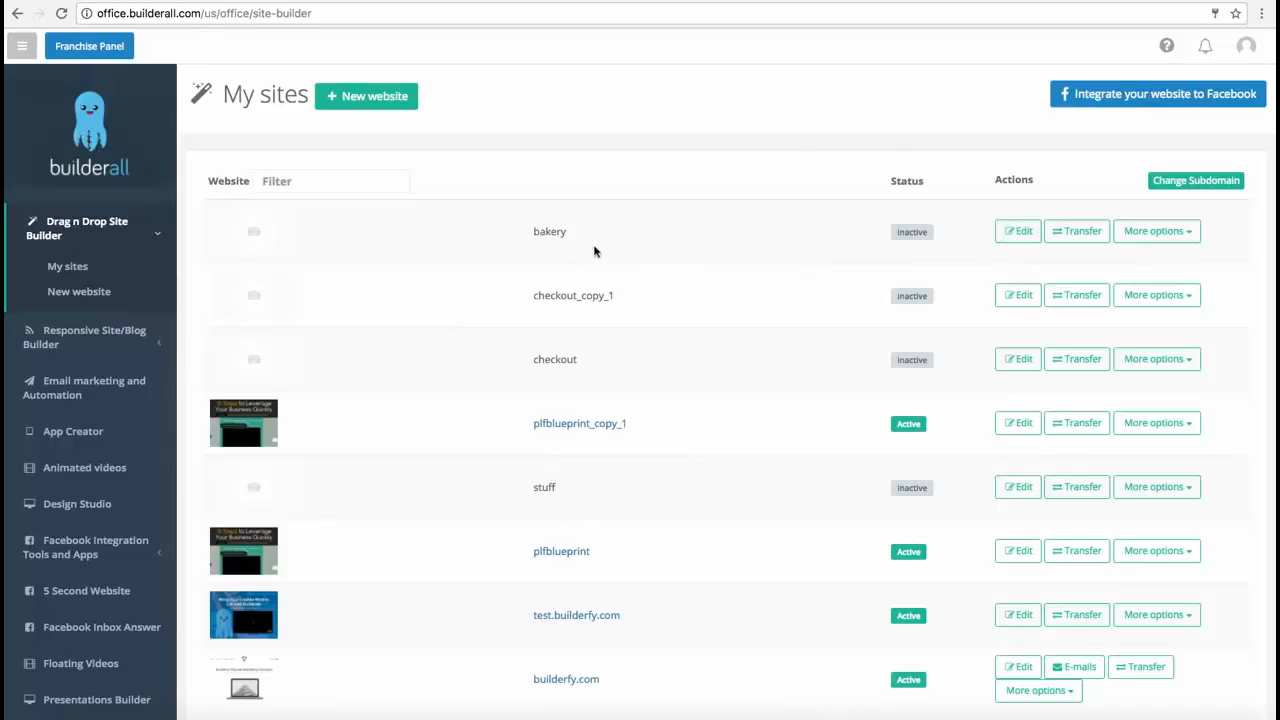
Step: Publish the bakery site from the list of websites
double_click(558, 234)
click(570, 234)
click(1148, 231)
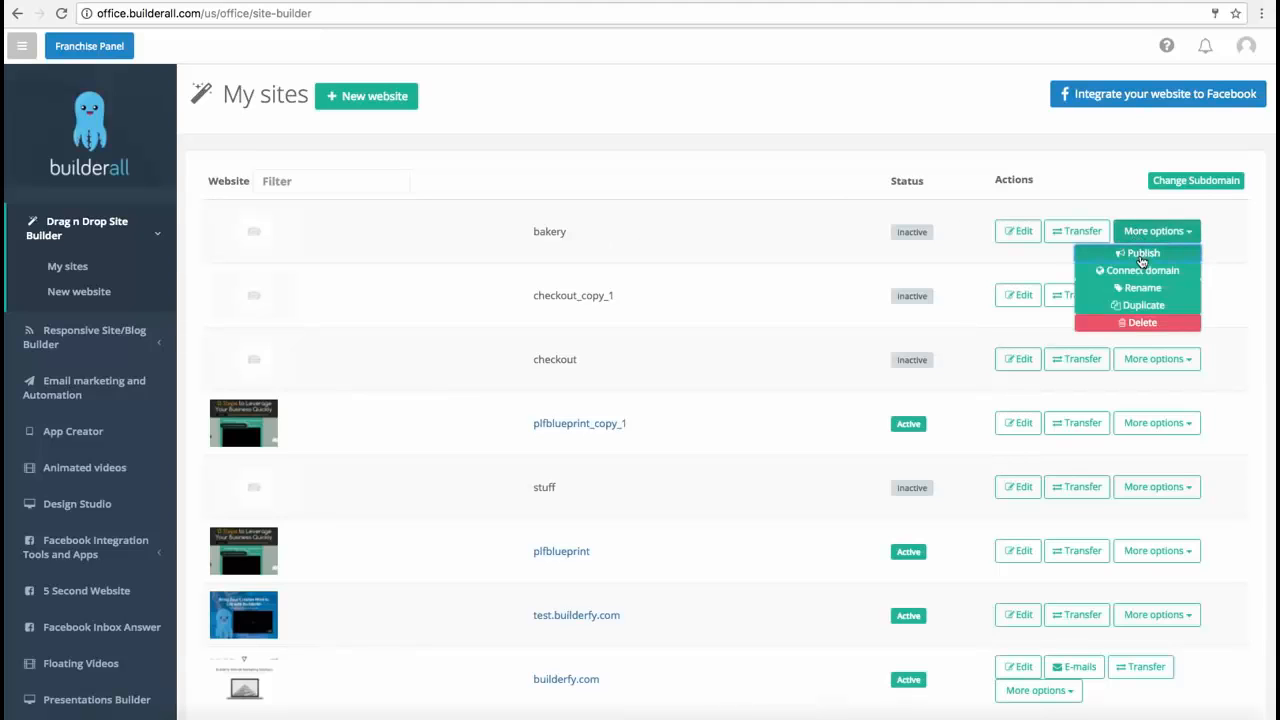
click(1140, 253)
click(772, 203)
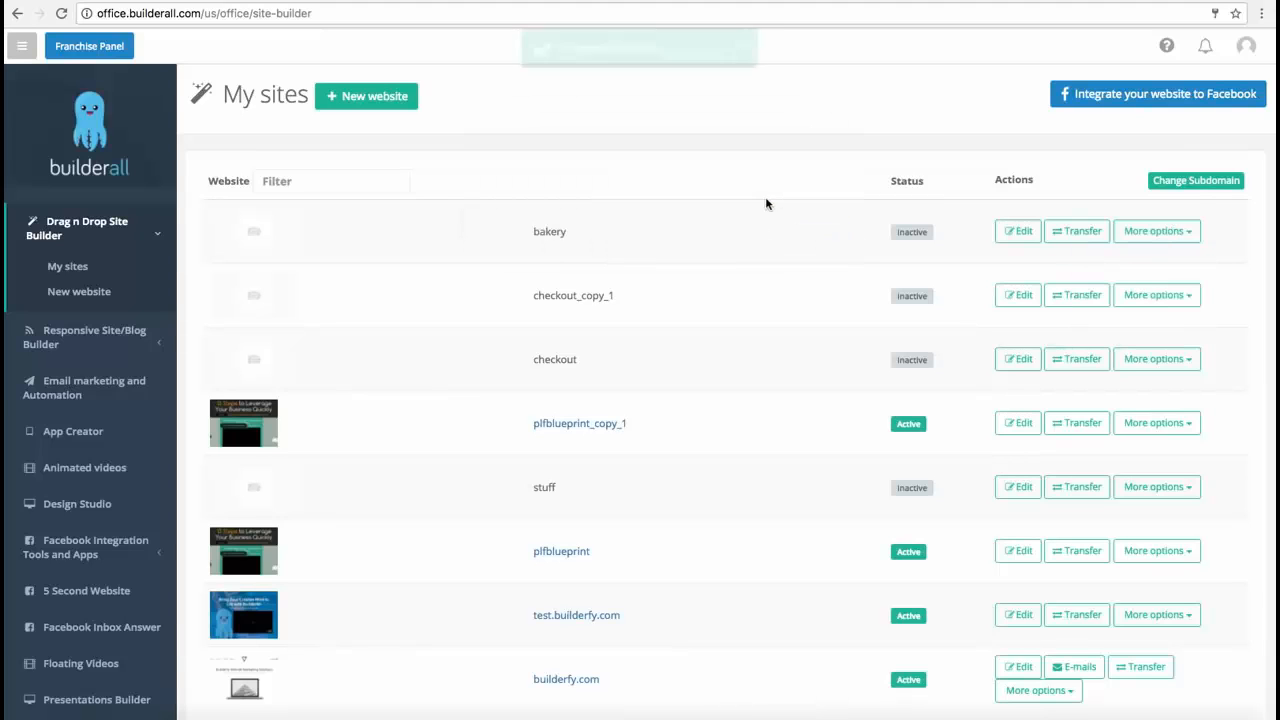
Step: Open the published bakery site, dismiss the translation offer and view the whipped cream tart in the slideshow
click(548, 233)
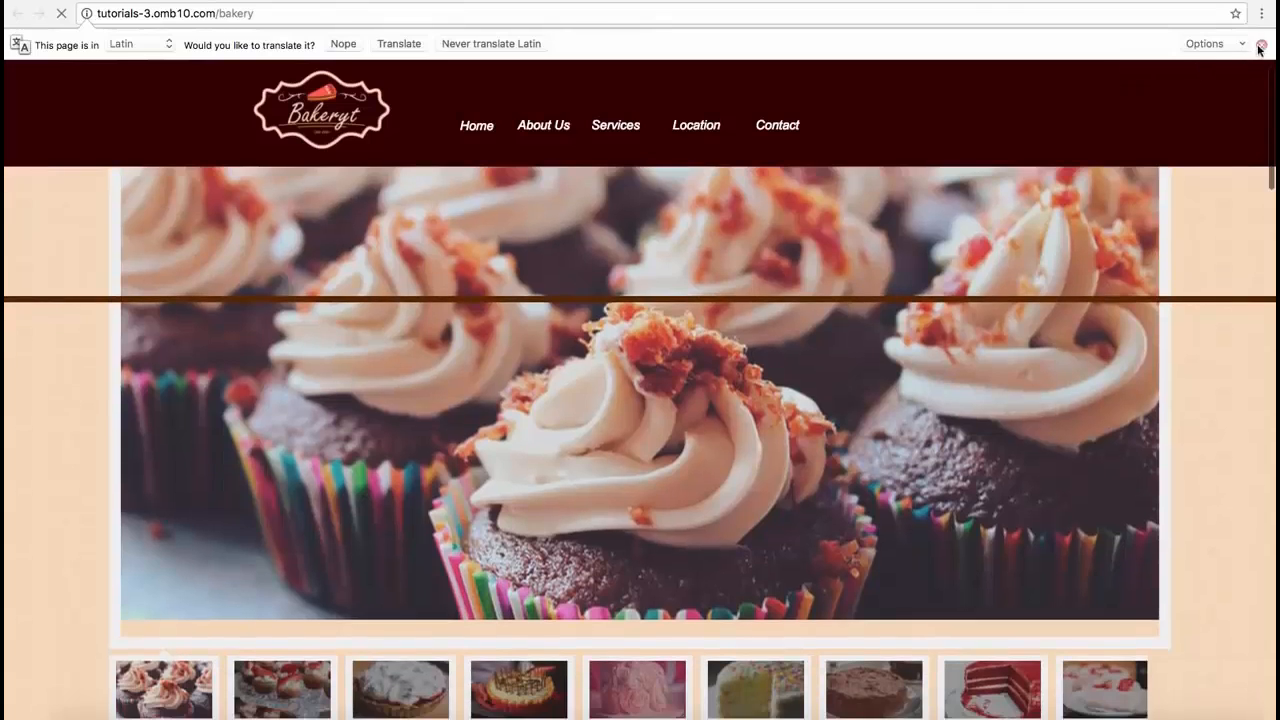
click(1261, 44)
scroll(721, 348, down, 2)
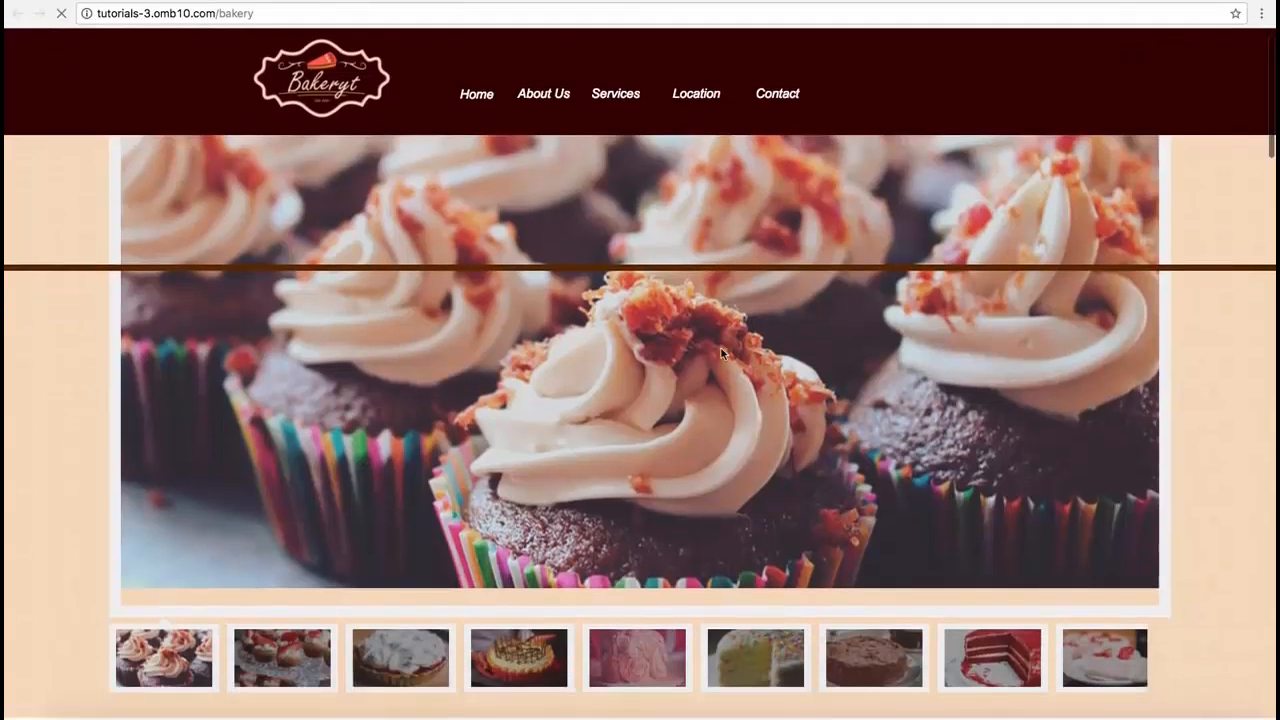
scroll(556, 439, down, 1)
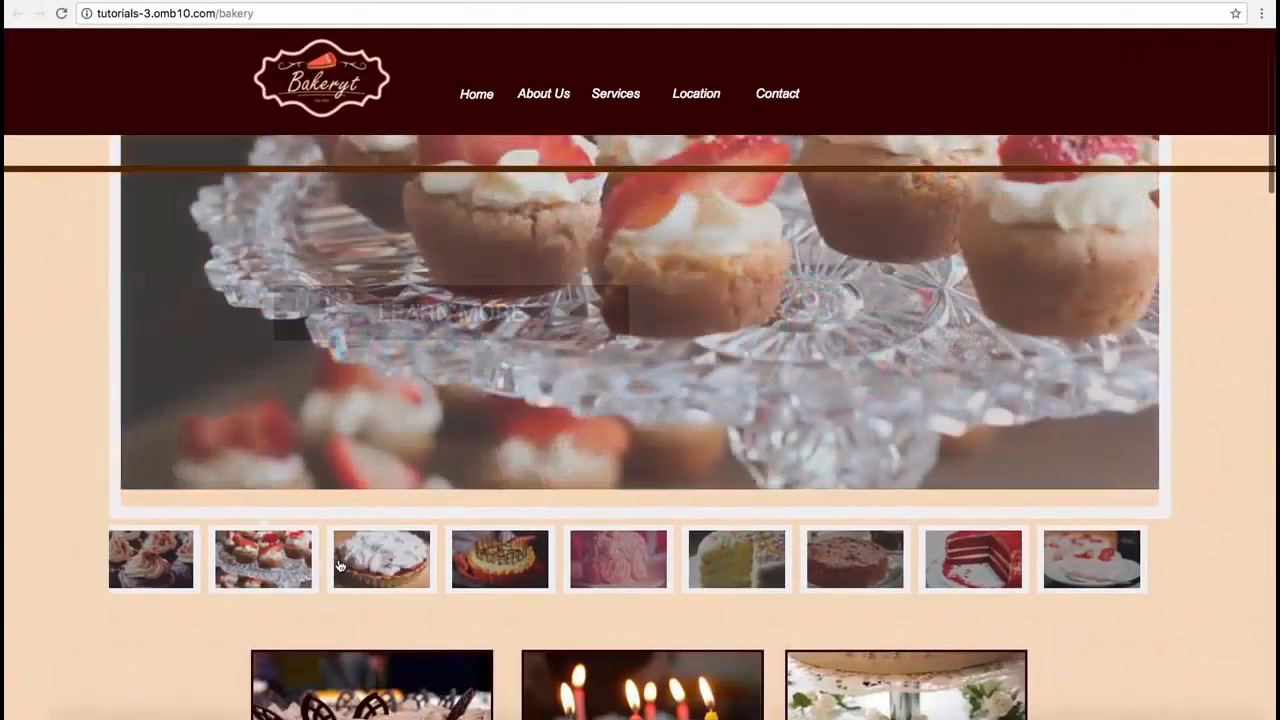
click(365, 566)
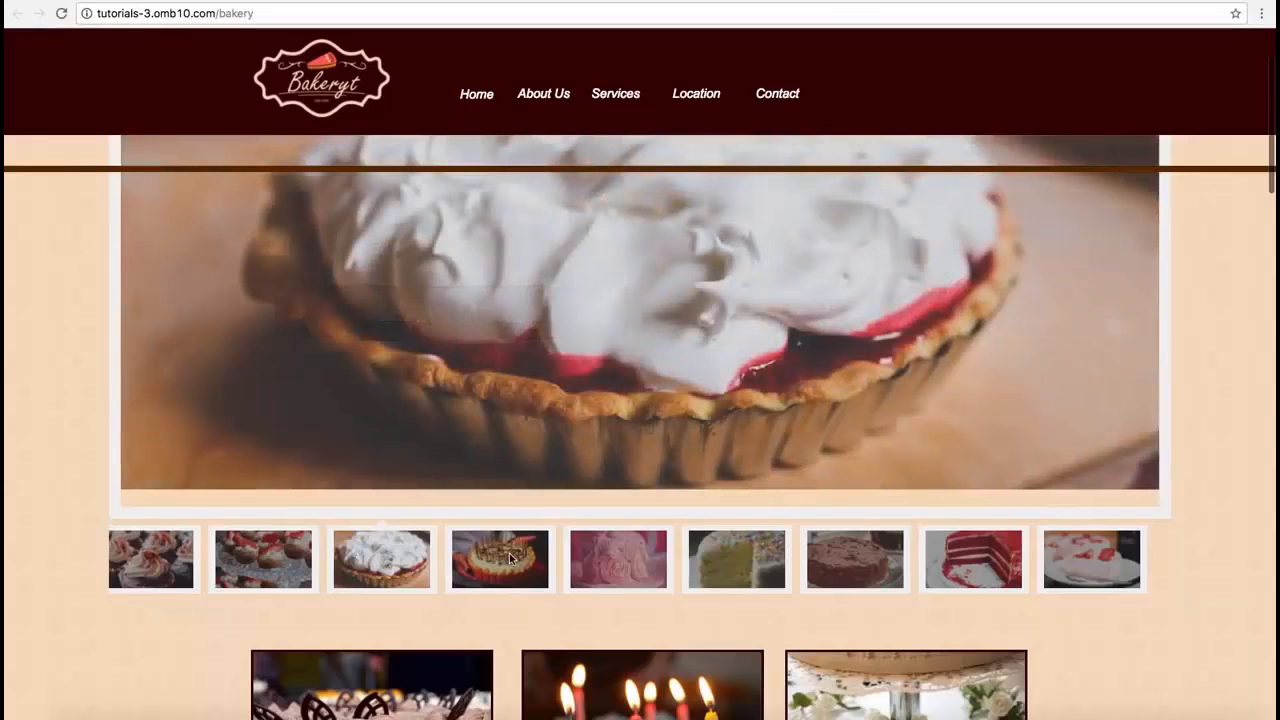